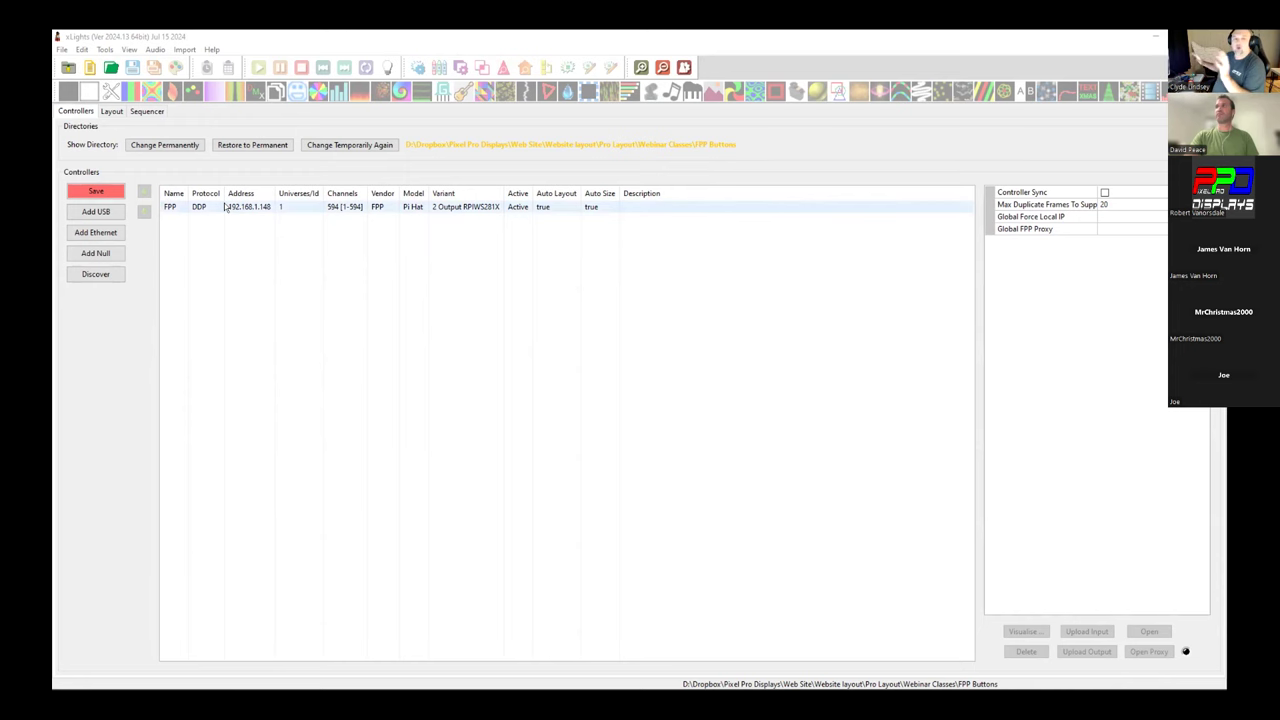
Step: Select the FPP controller and review its vendor, model and variant properties
click(100, 274)
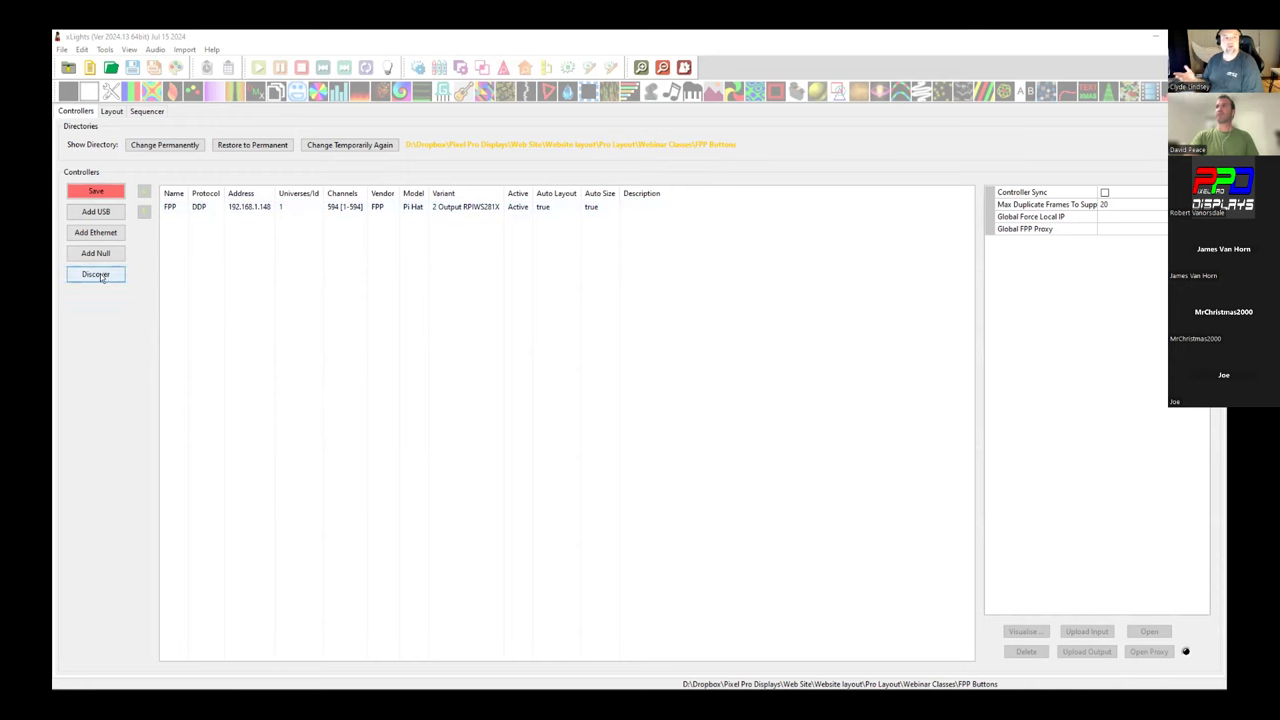
click(460, 207)
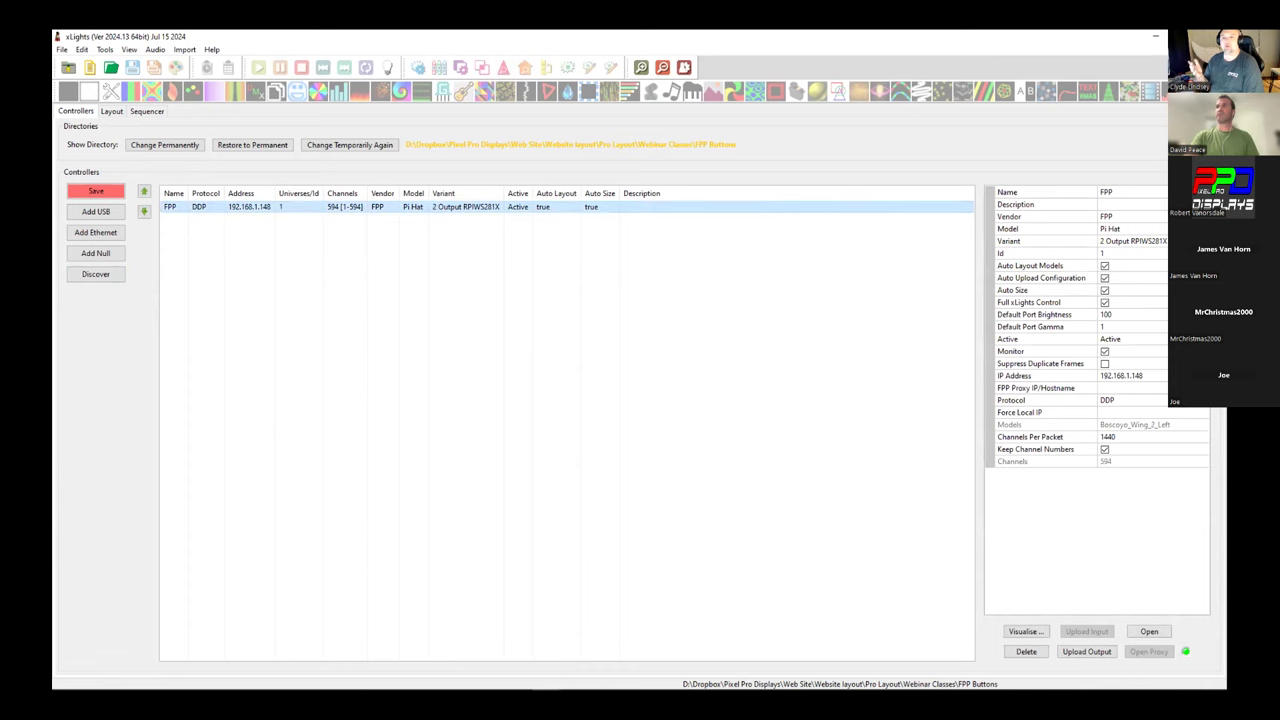
click(1102, 230)
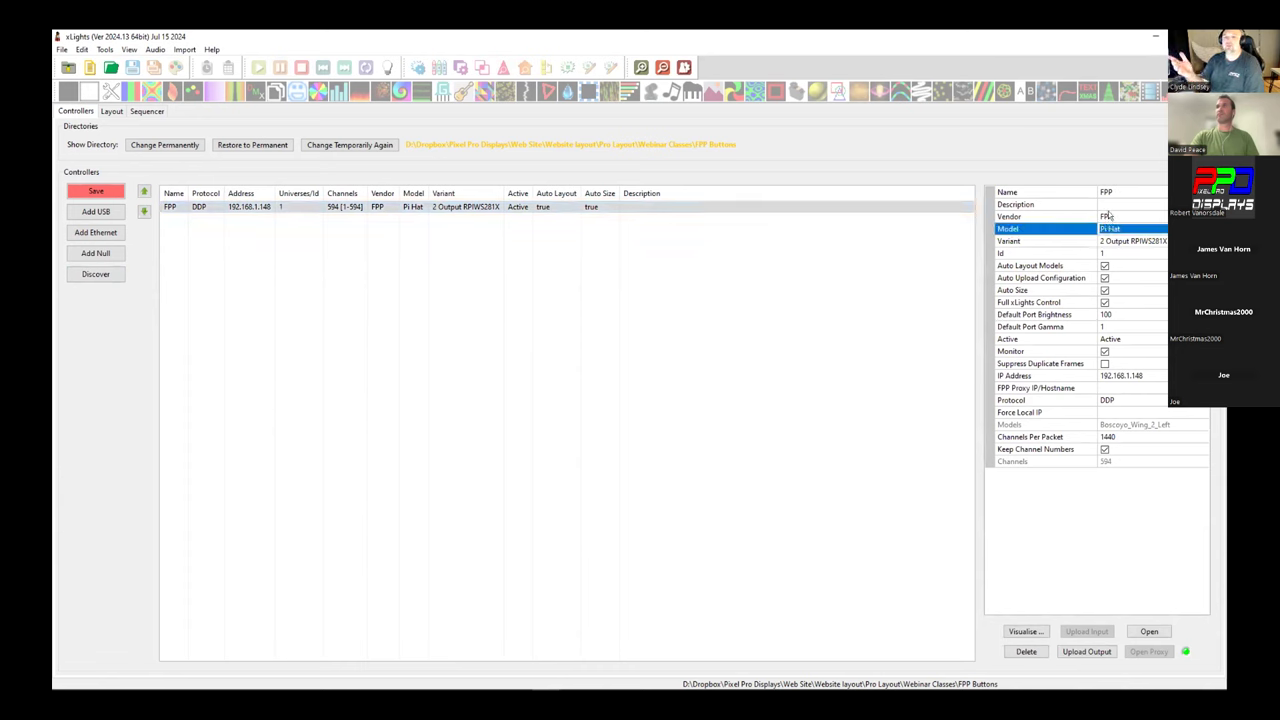
click(1110, 217)
click(1114, 230)
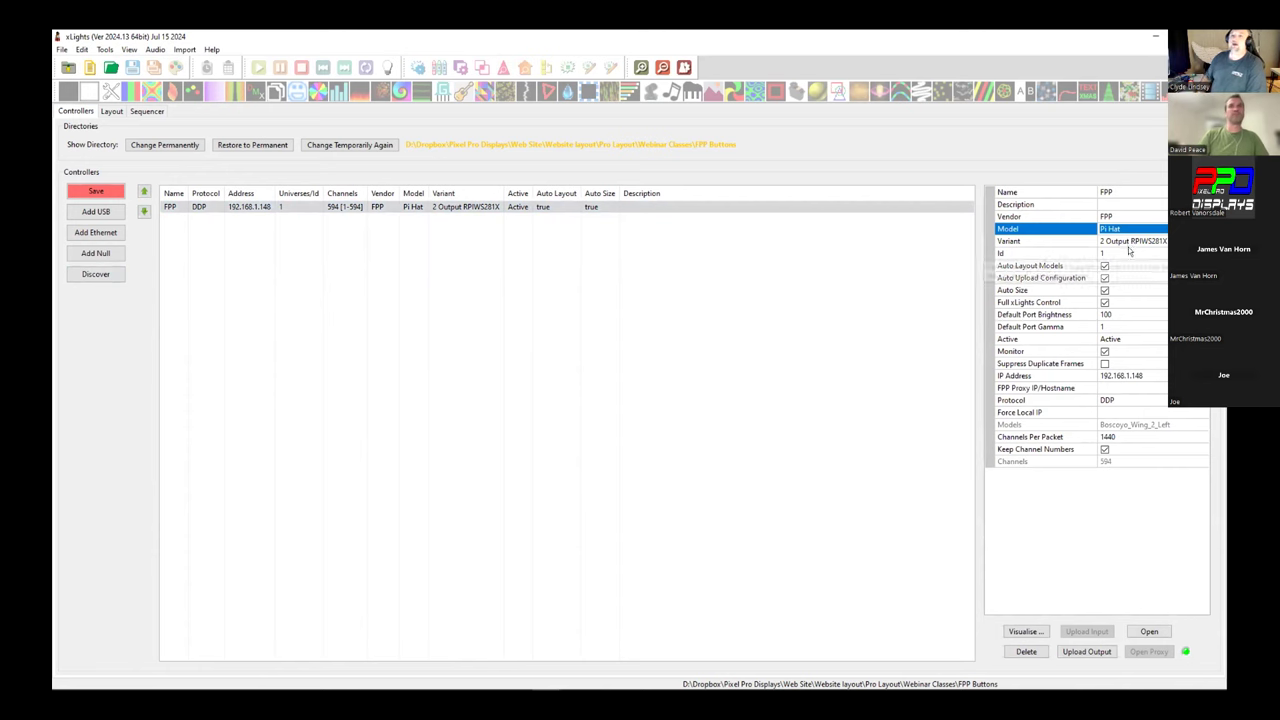
click(1129, 243)
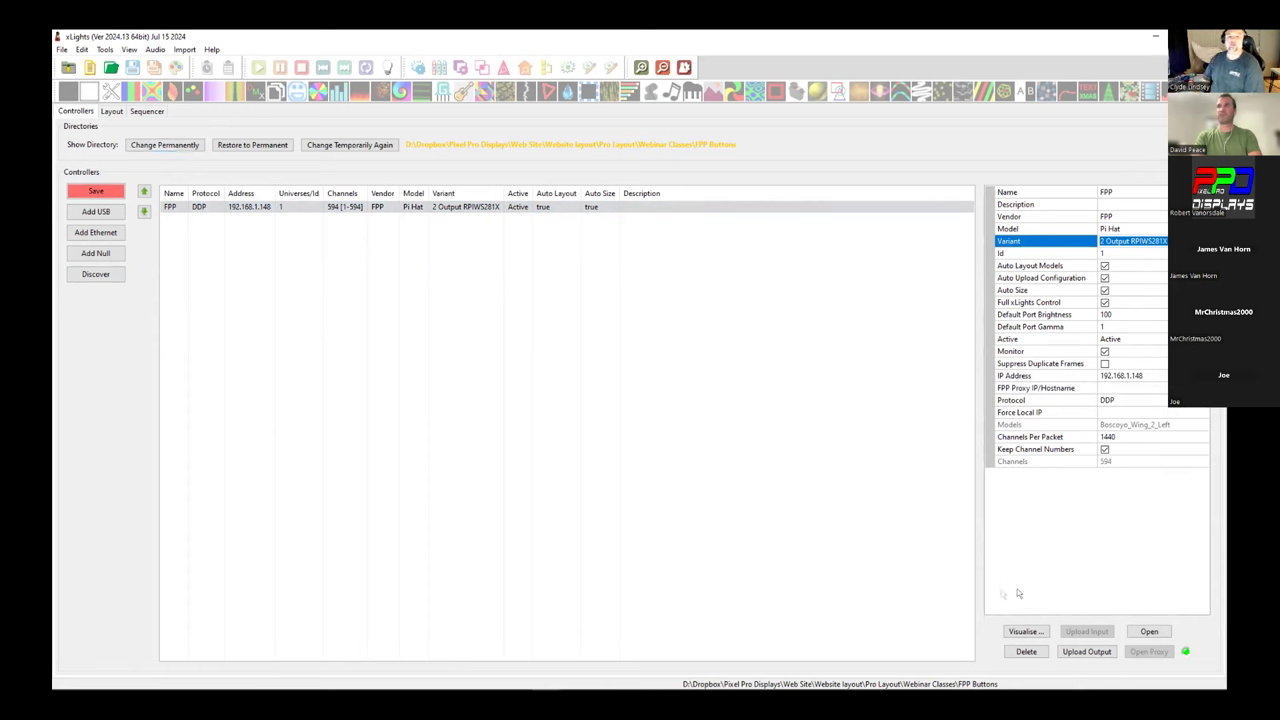
Step: Assign Boscoyo_Wing_2_Left to Pixel Port 1 and Boscoyo_Wing_2_Right to Pixel Port 2 in the FPP controller's visualiser
click(1025, 631)
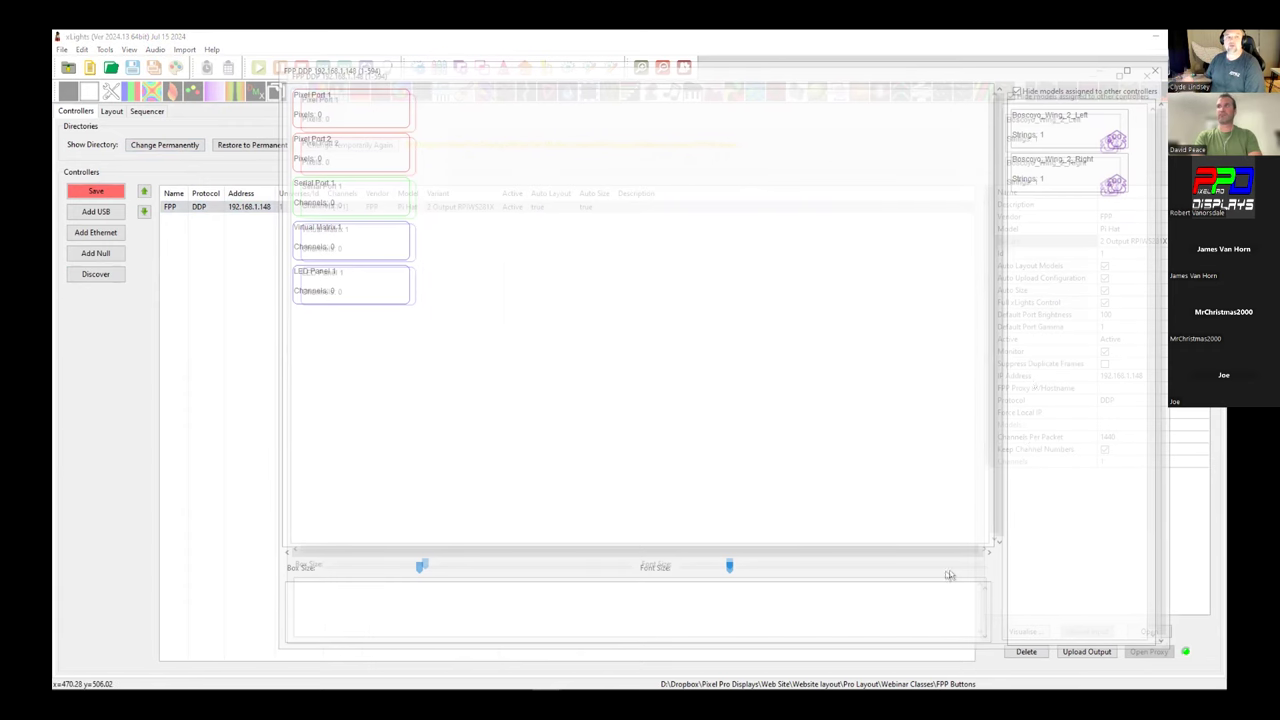
mouse_move(1045, 123)
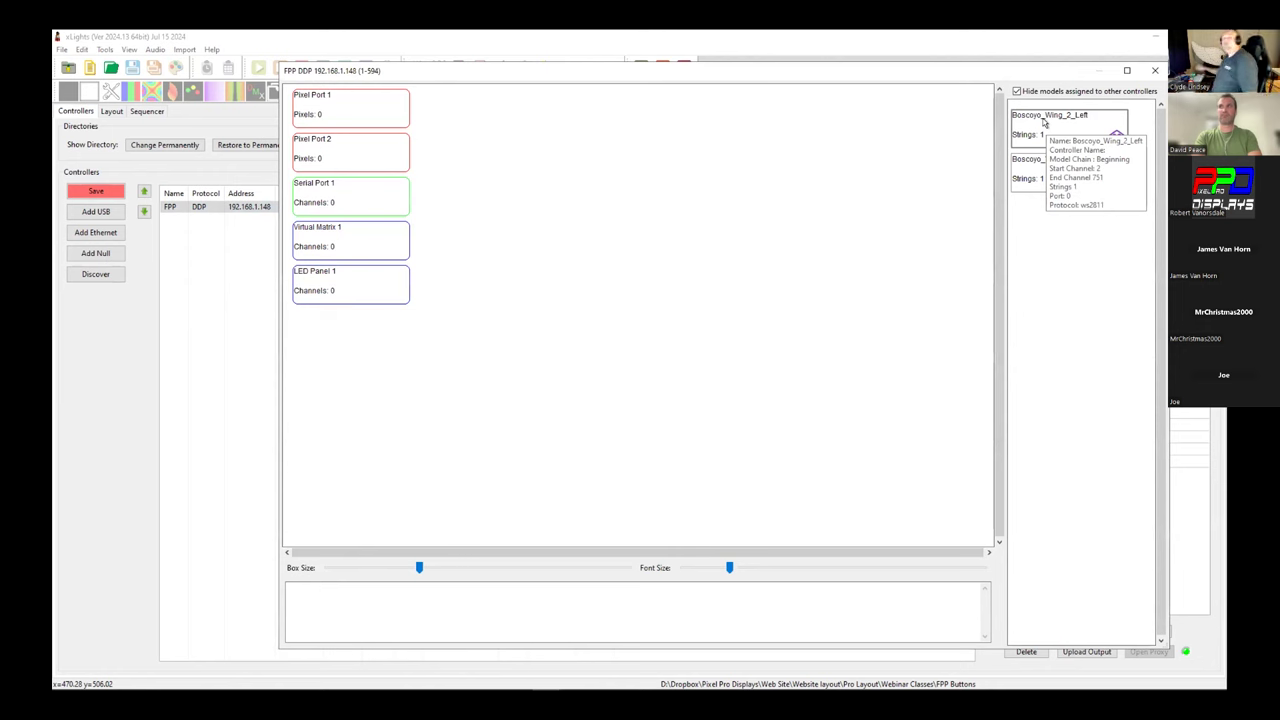
drag(1042, 120, 480, 155)
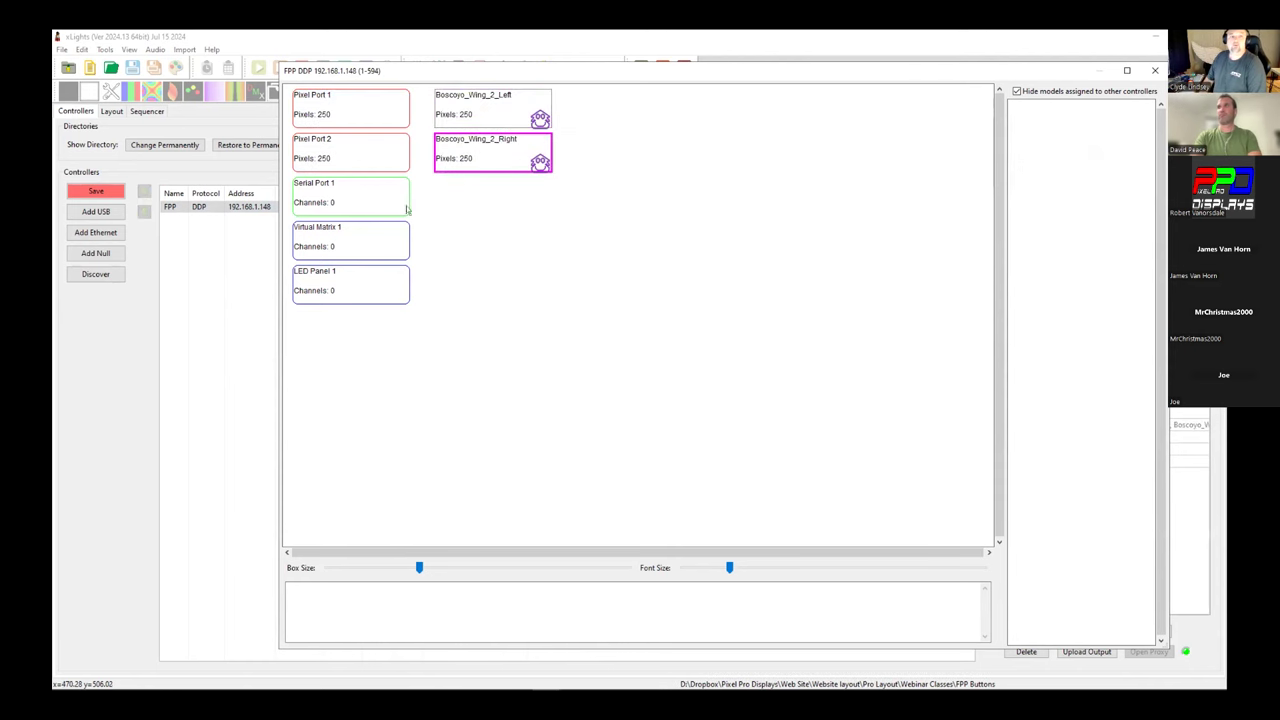
click(1154, 68)
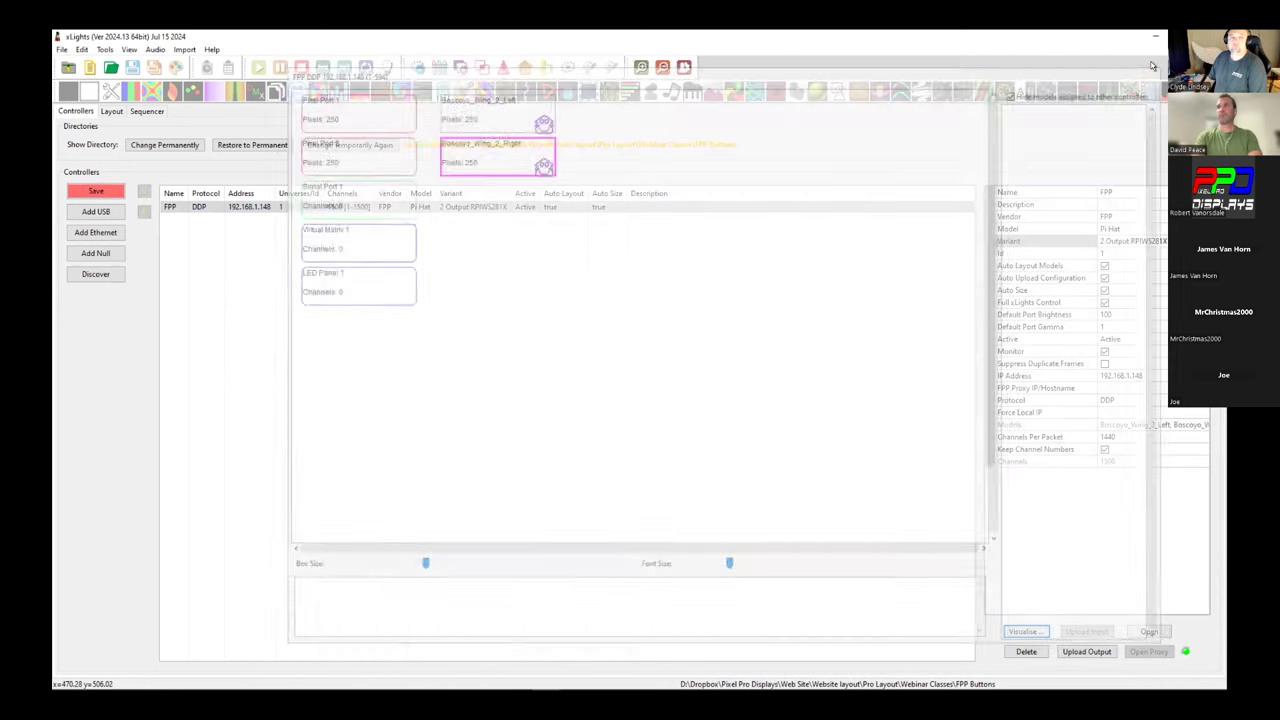
Step: Save the preview layout containing the two wing models
click(145, 112)
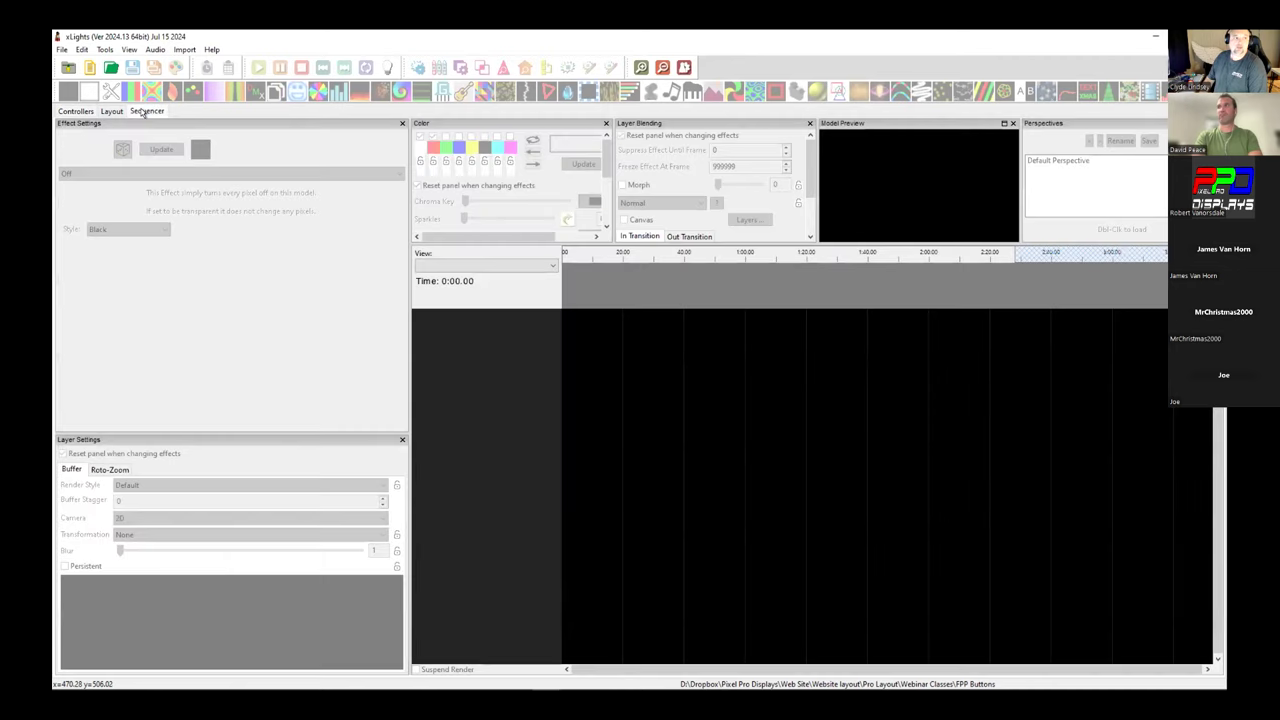
click(111, 112)
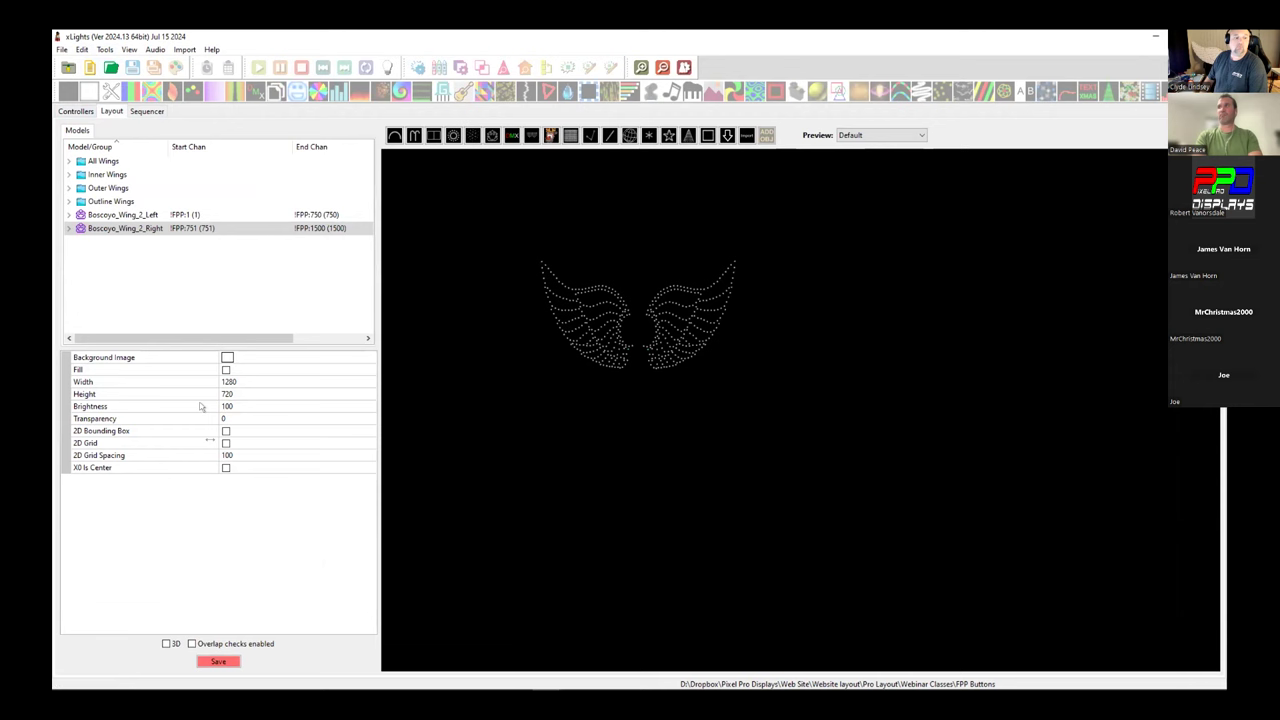
click(218, 661)
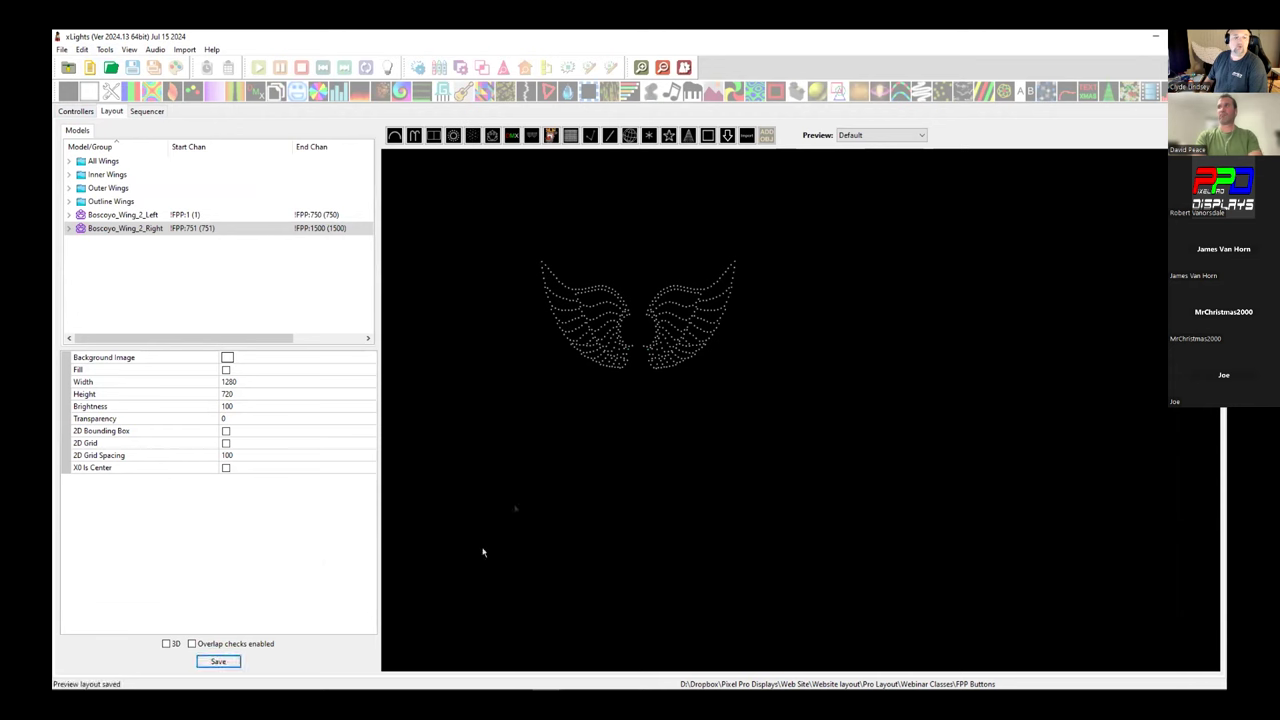
Step: Select the left and right wing models in the layout preview, individually and then both together
click(577, 337)
click(694, 334)
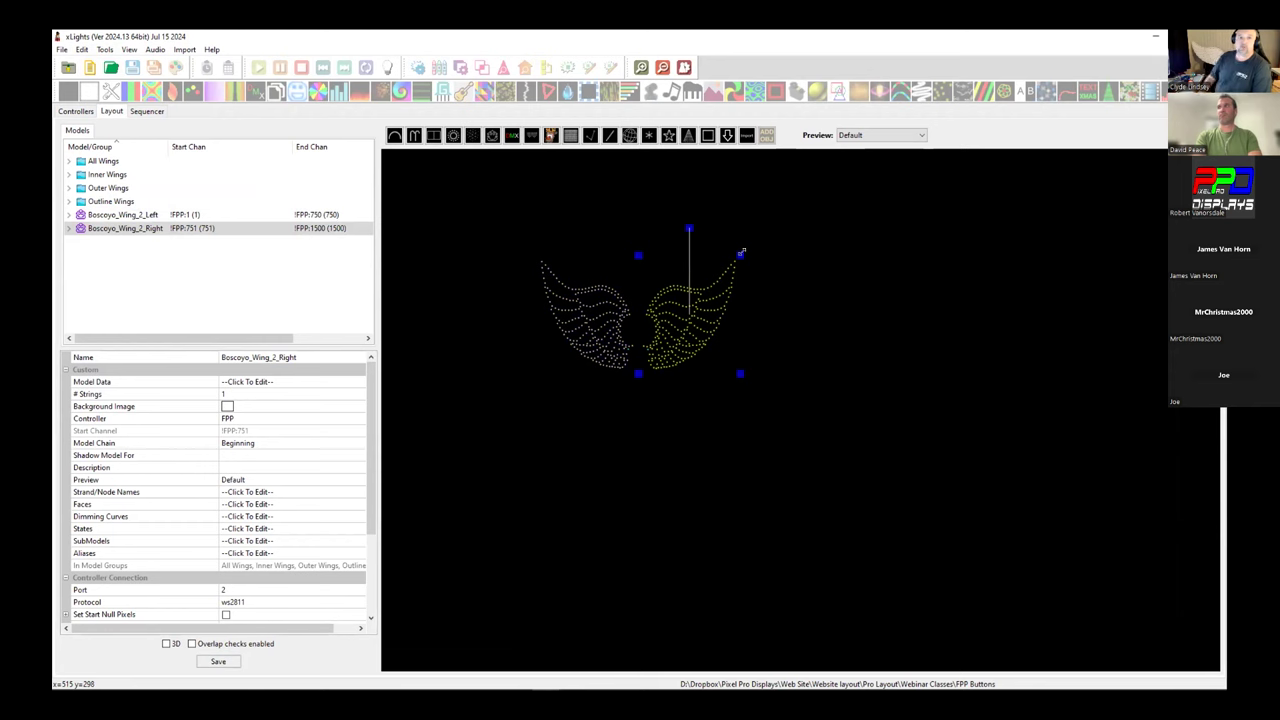
drag(512, 245, 830, 425)
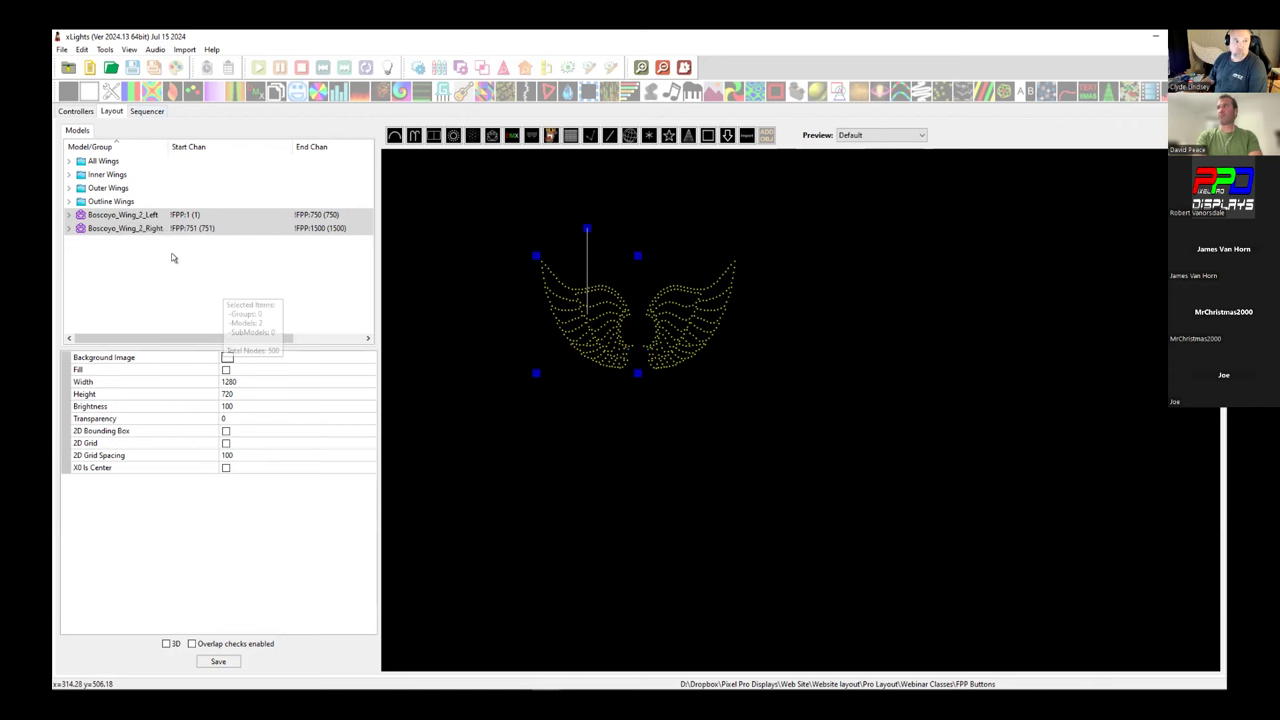
Step: Upload the configuration to the FPP at 192.168.1.148 through FPP Connect, with all models and the Pi Hat included
click(147, 111)
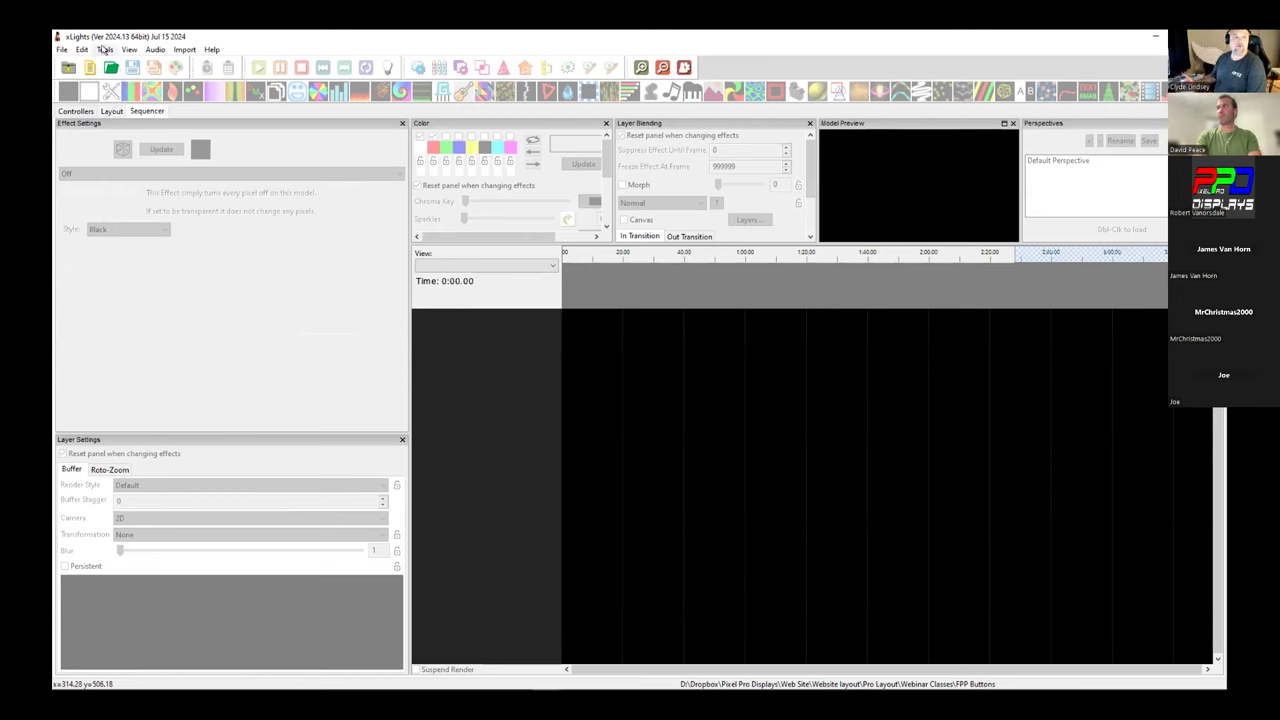
click(104, 50)
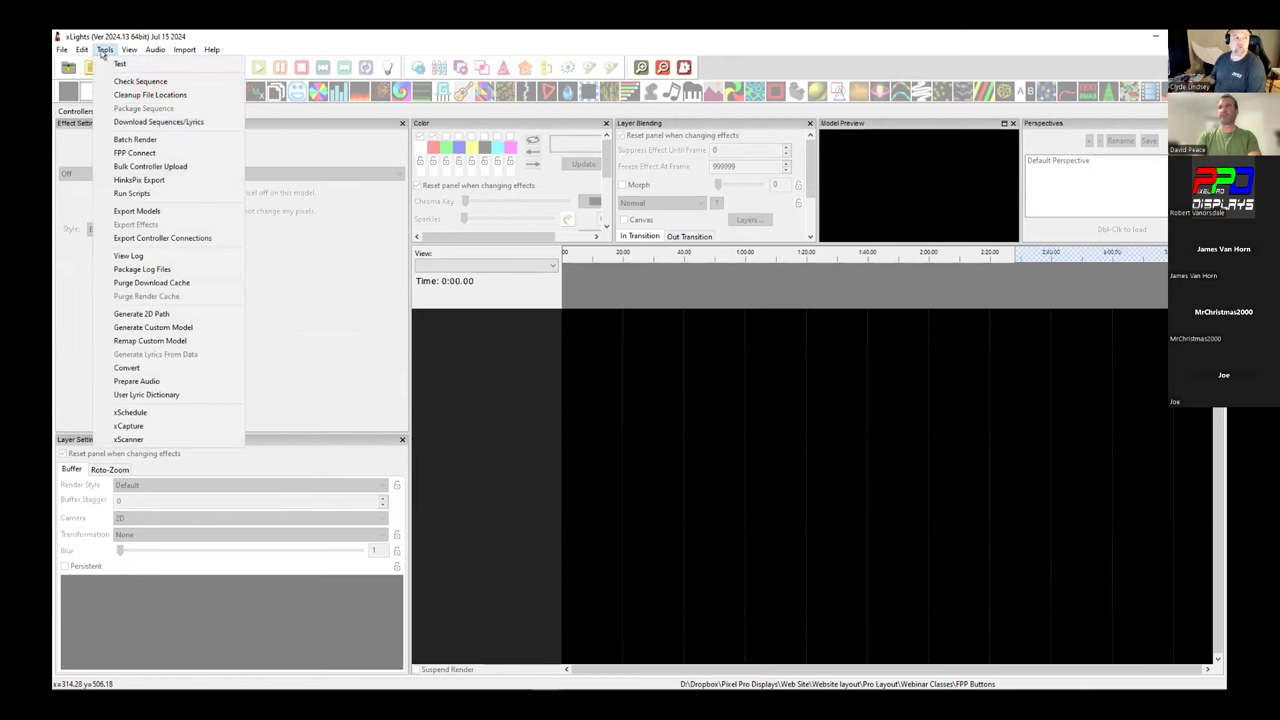
click(117, 152)
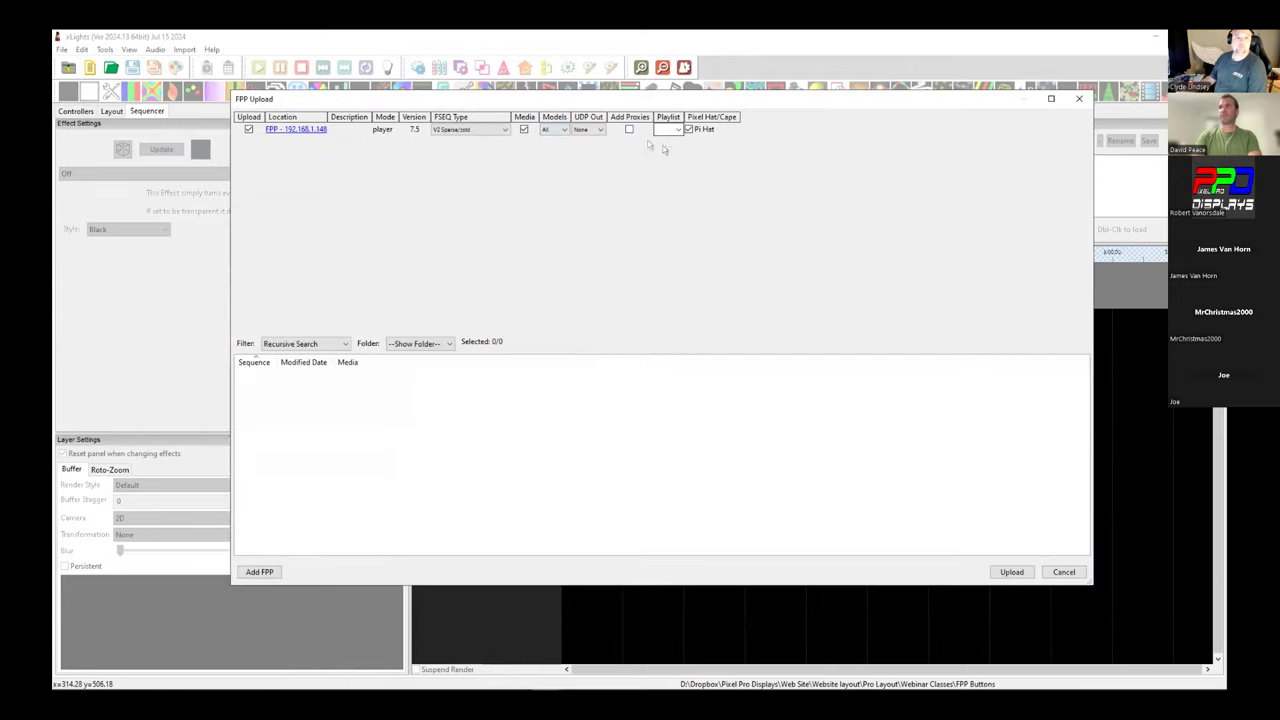
click(556, 129)
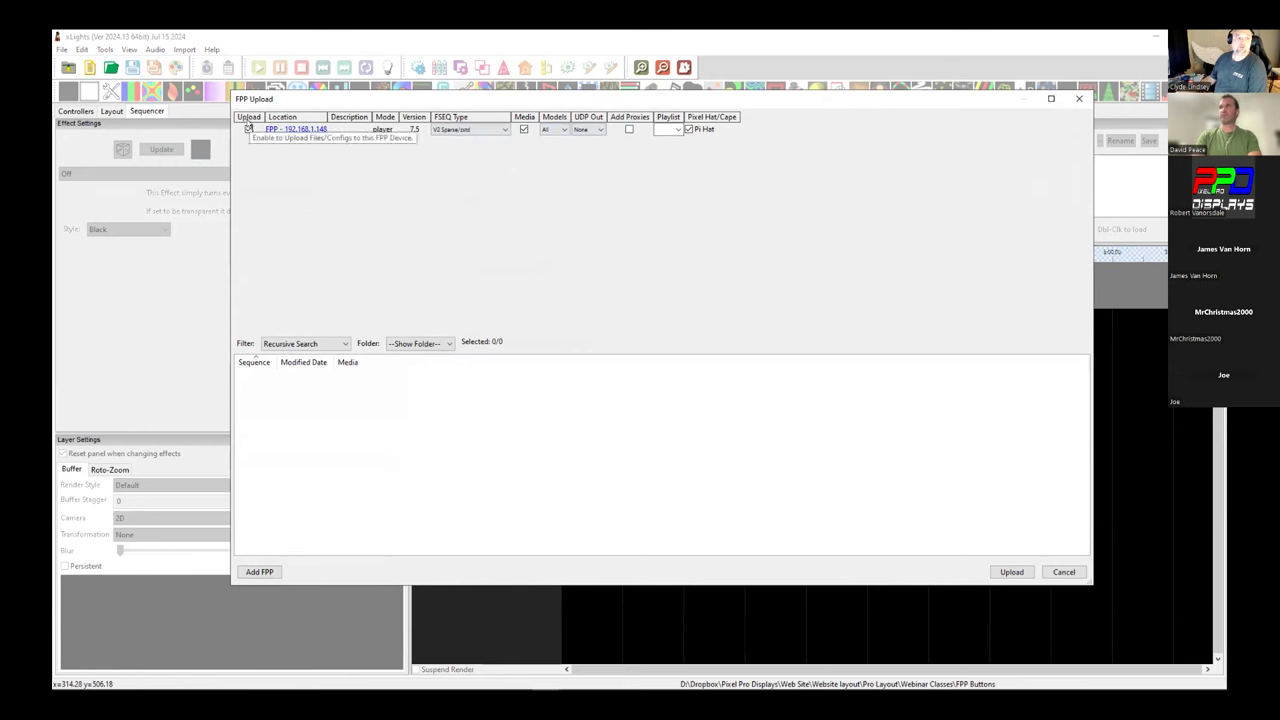
click(252, 572)
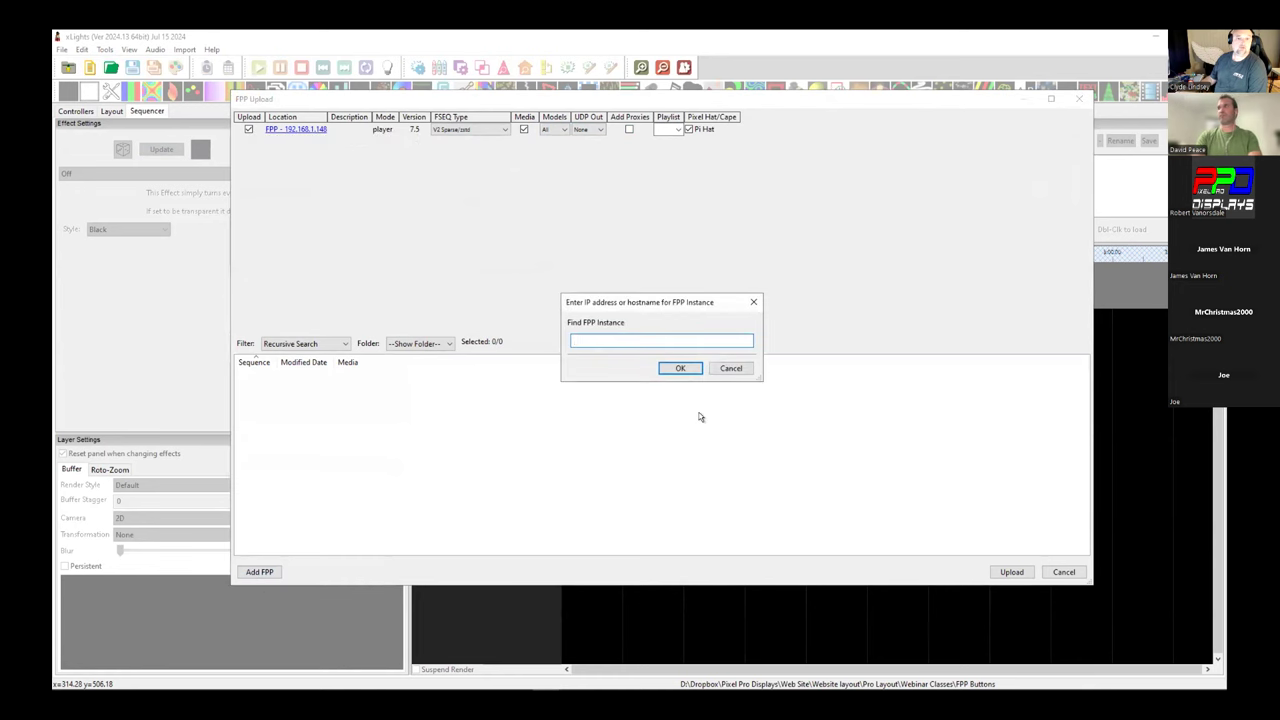
click(728, 369)
click(1012, 572)
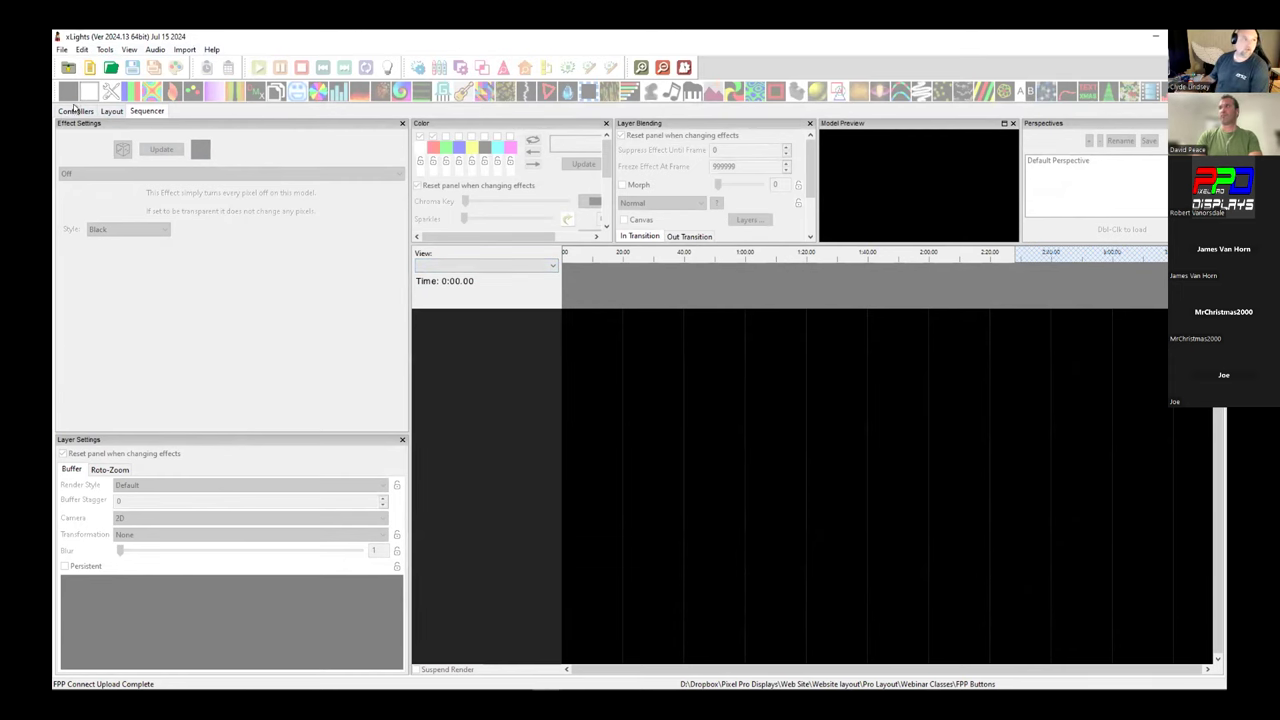
Step: Upload the output configuration to the FPP controller from the controller list
click(75, 111)
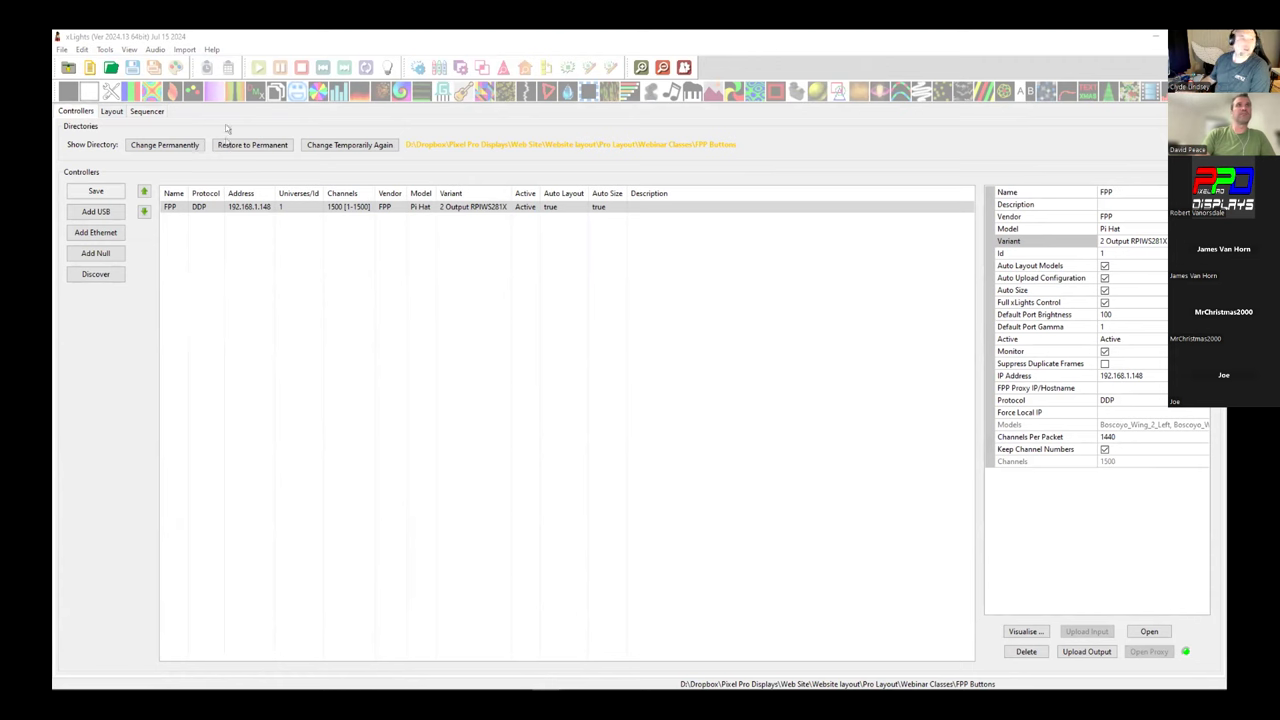
click(170, 207)
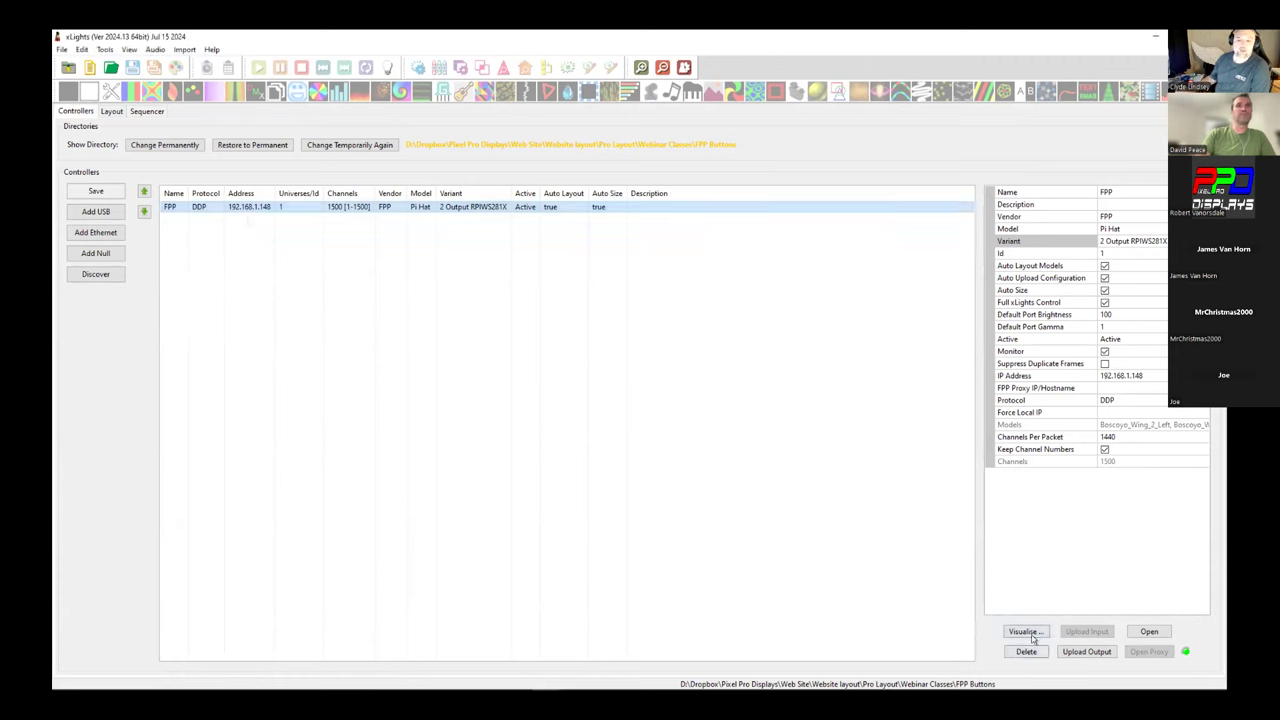
click(1080, 652)
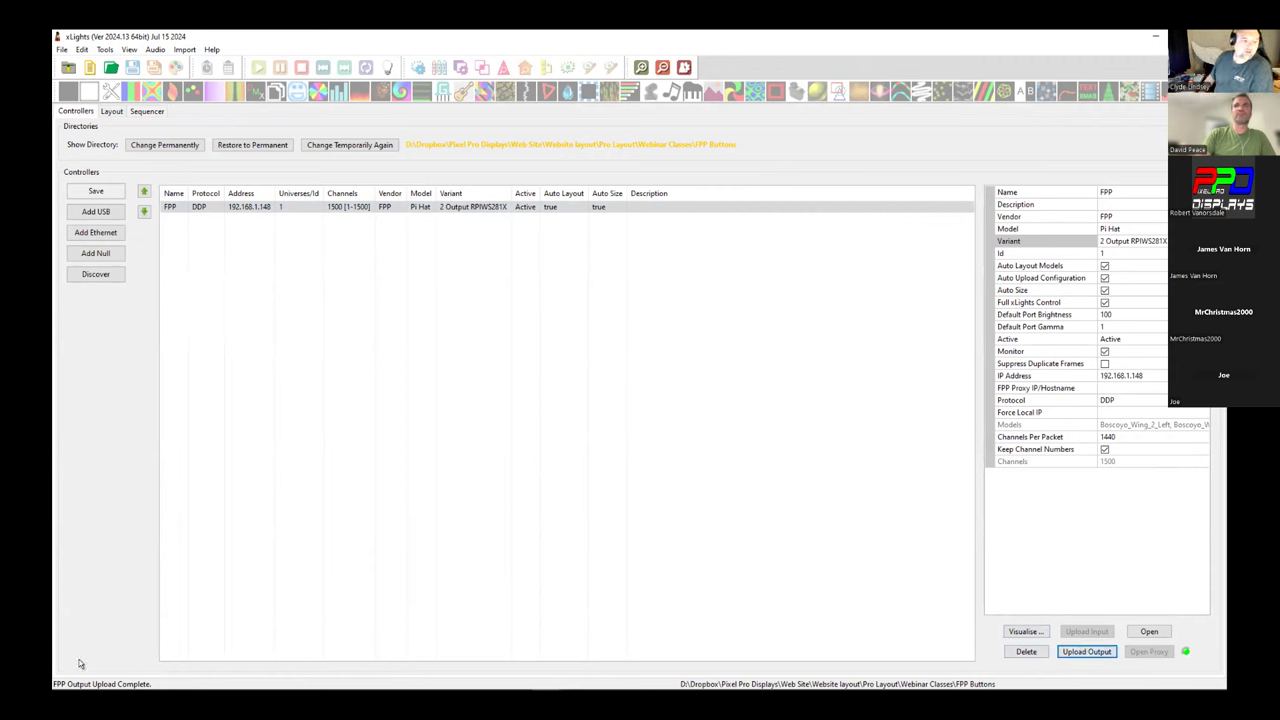
click(280, 235)
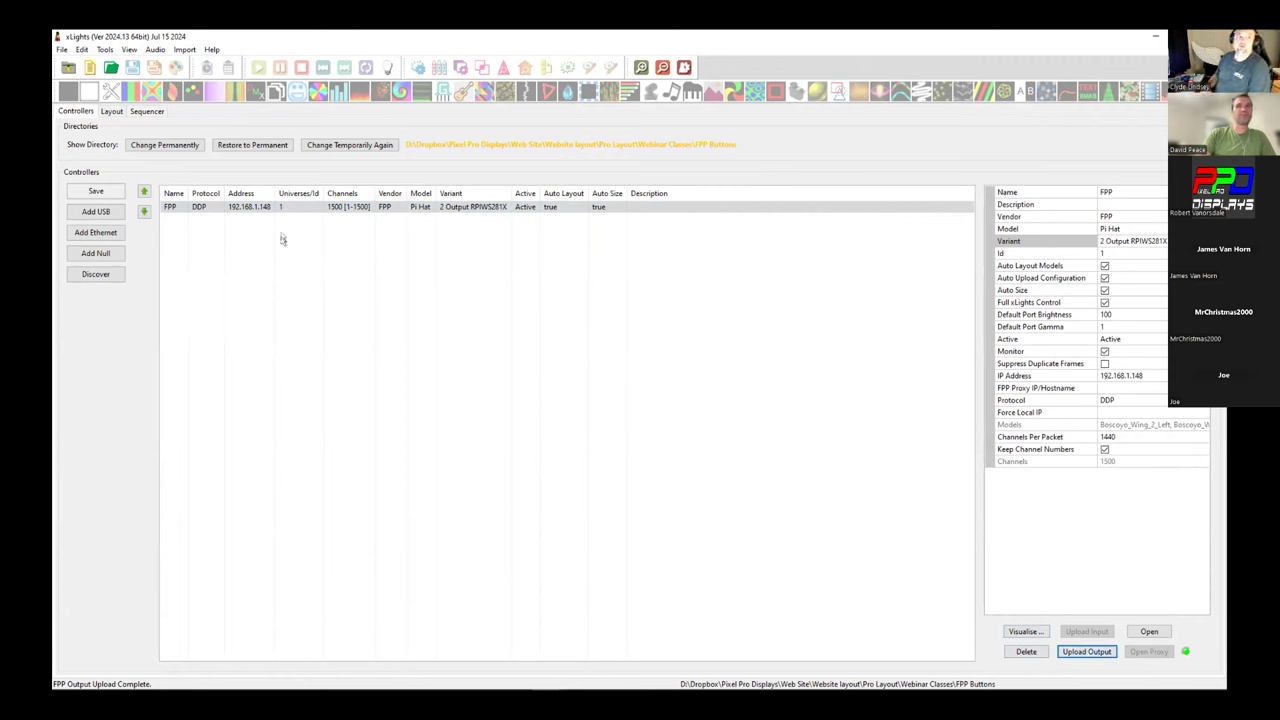
Step: Create a new animation sequence and open it in the sequencer
click(90, 66)
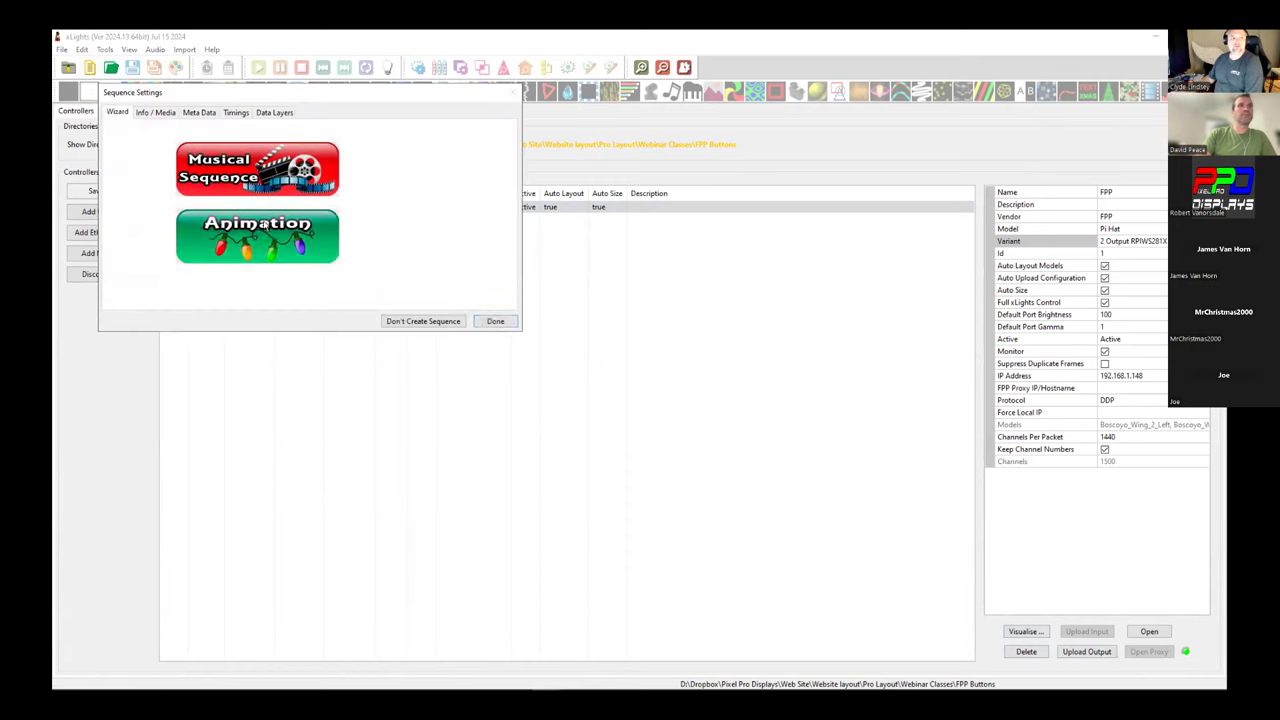
click(262, 225)
click(296, 192)
click(297, 227)
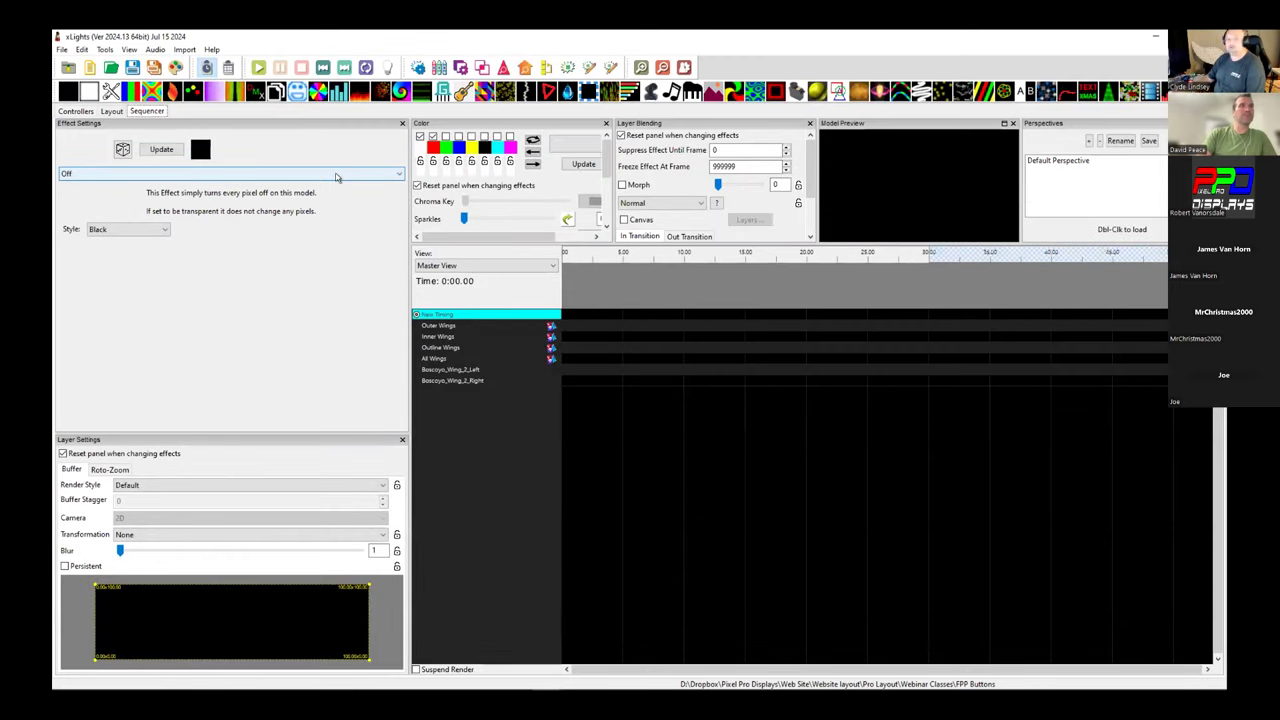
Step: Mark a timing interval from the start to about 4.65 seconds, fill it on All Wings with an On effect, and enable output to lights
click(617, 258)
click(578, 328)
click(568, 360)
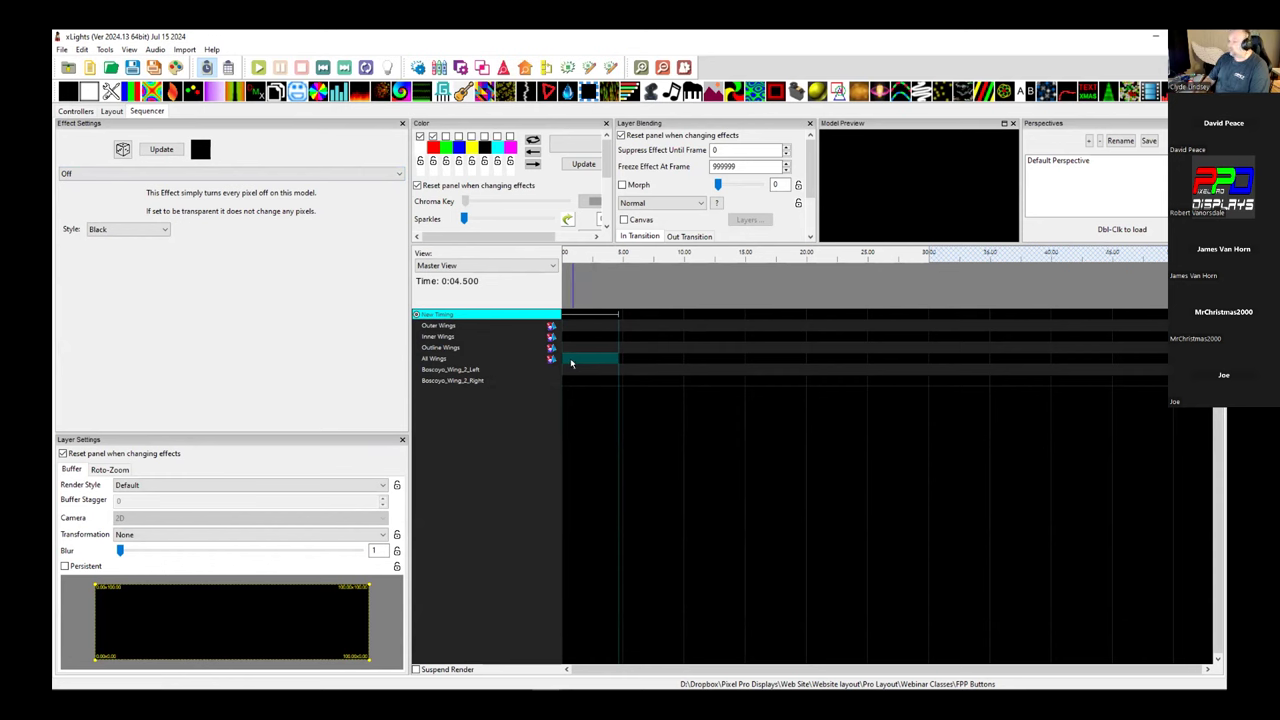
key(o)
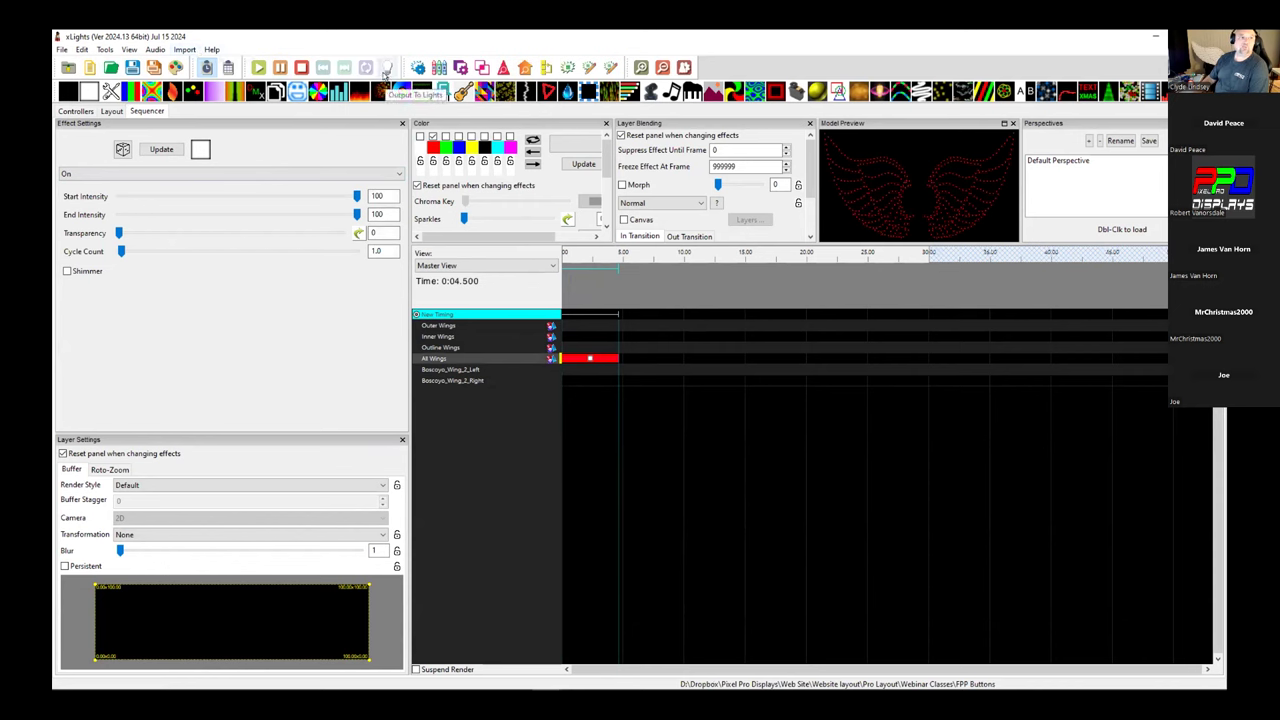
click(385, 72)
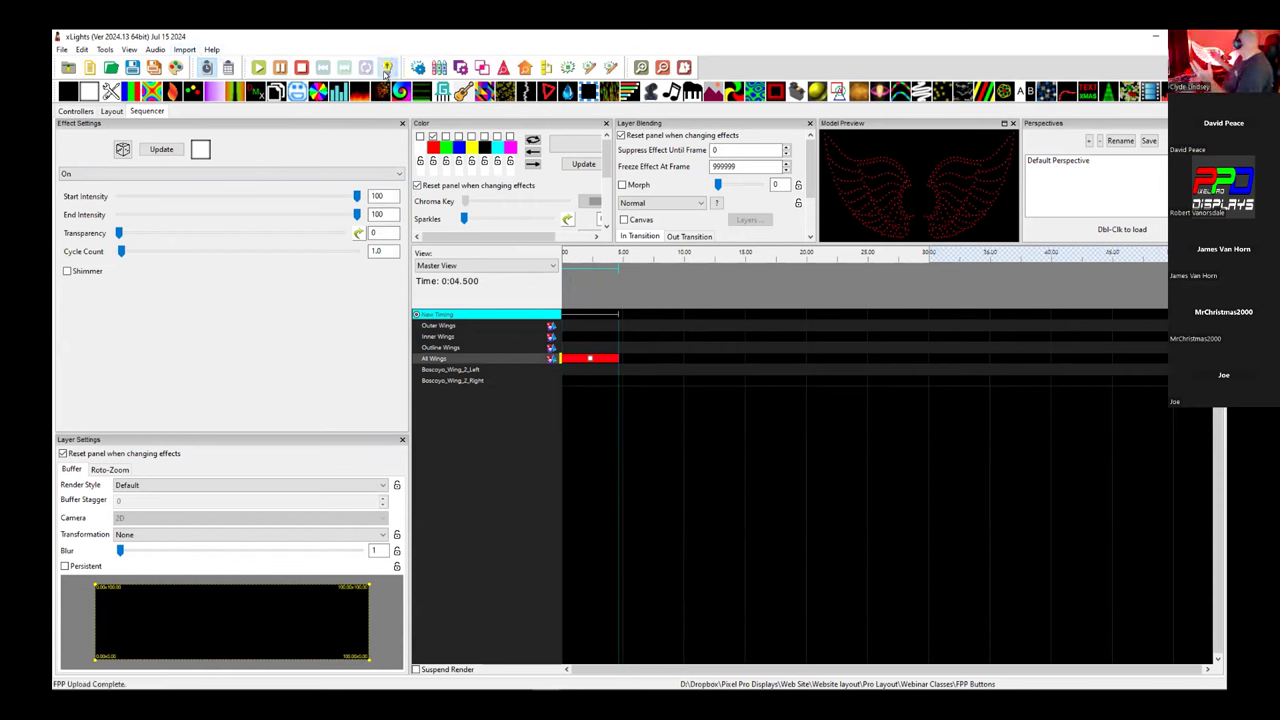
Step: Replace the On effect on All Wings with a Bars effect, add green to its palette, and set its direction to Left
click(585, 358)
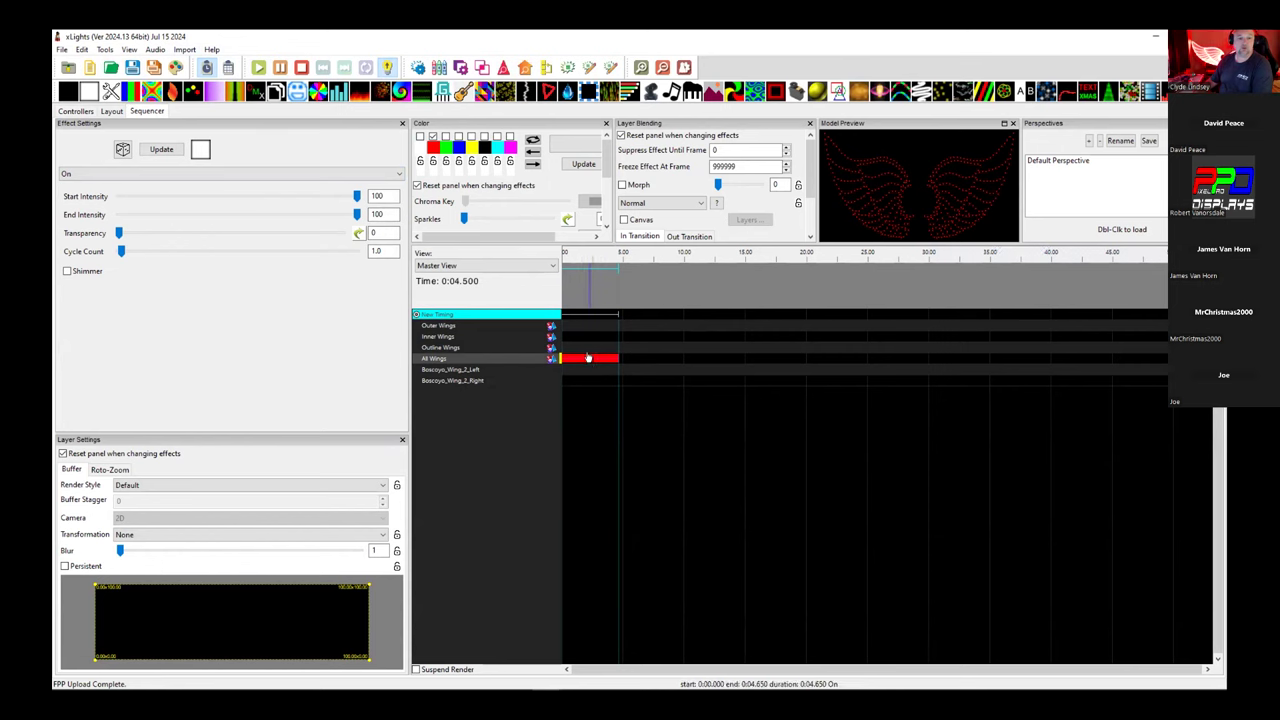
key(ctrl+v)
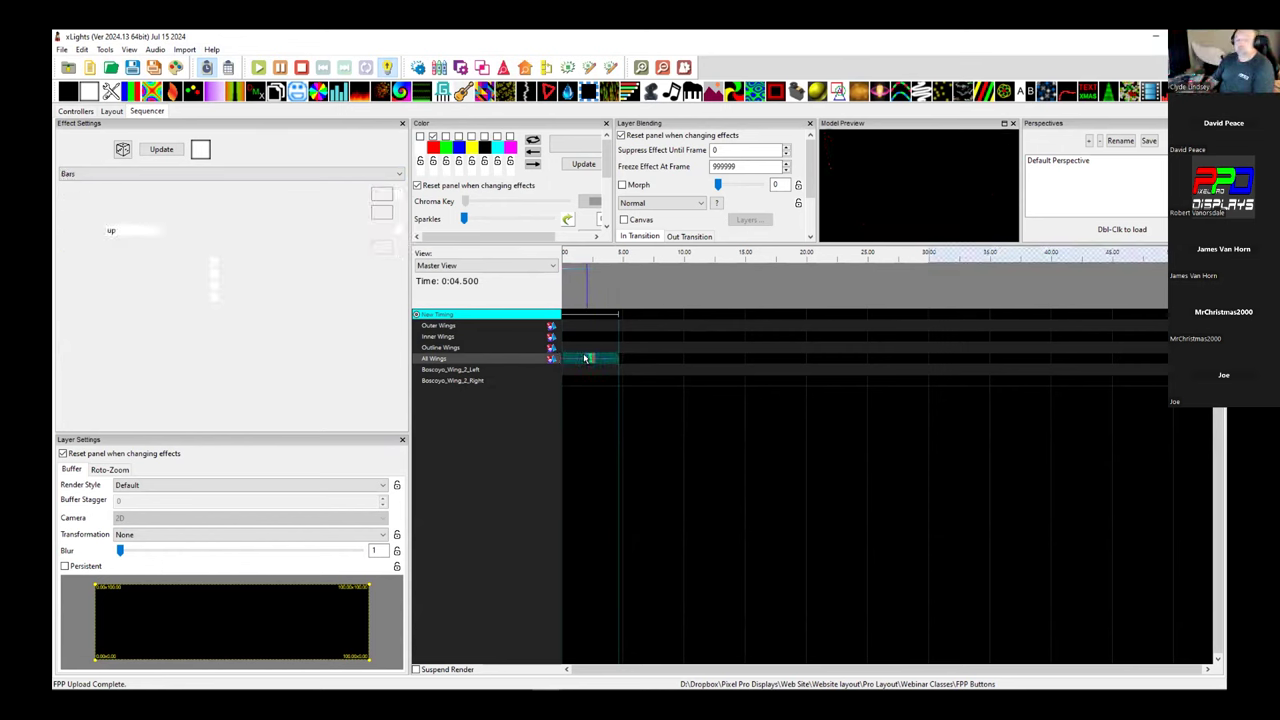
click(445, 136)
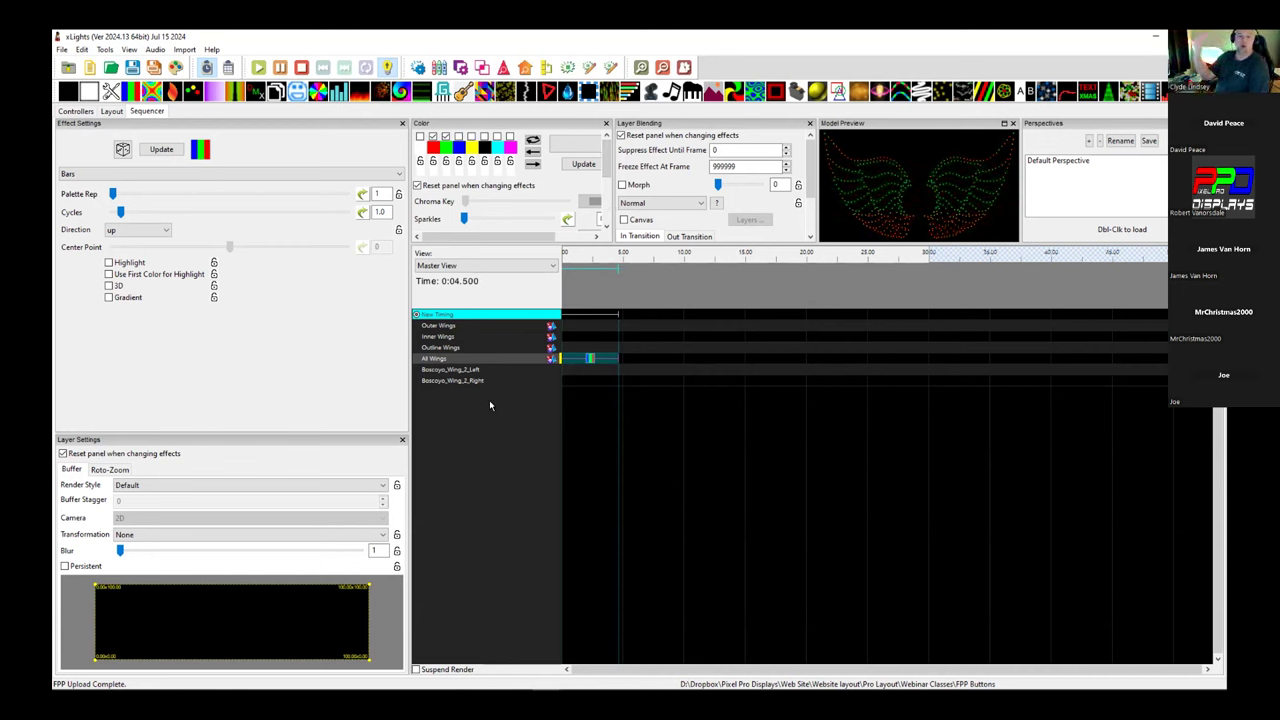
click(158, 232)
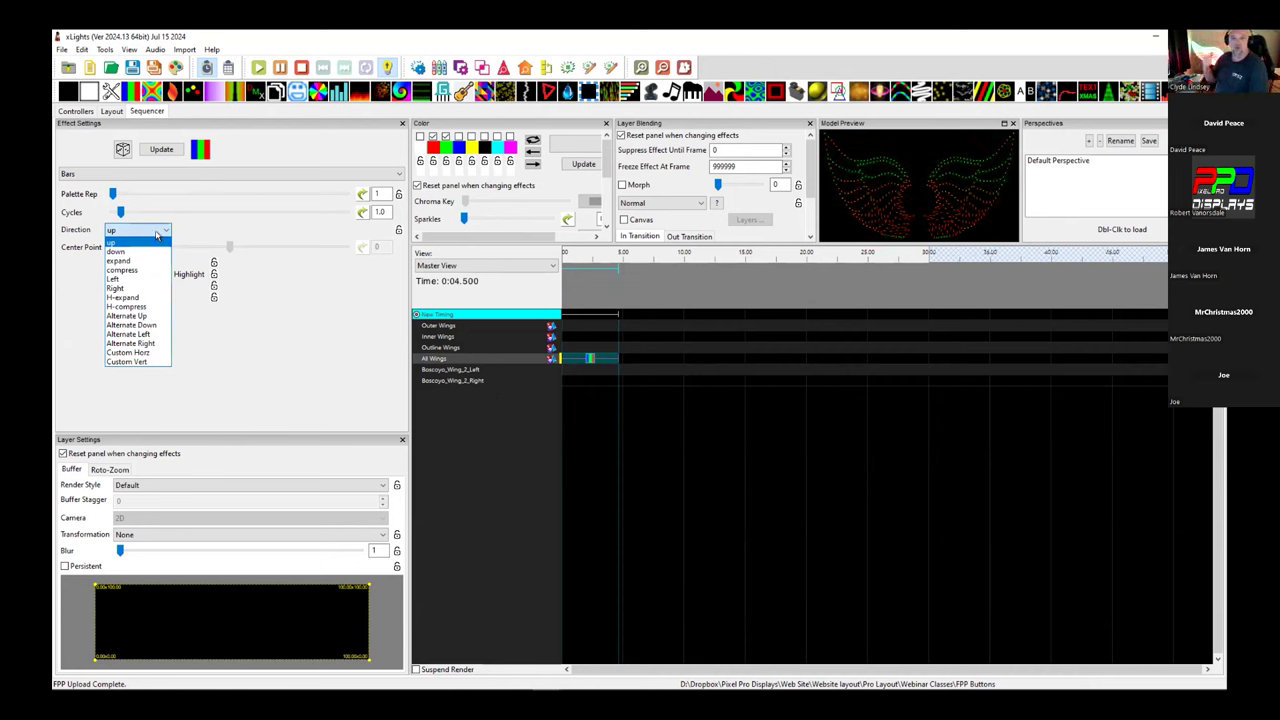
click(113, 279)
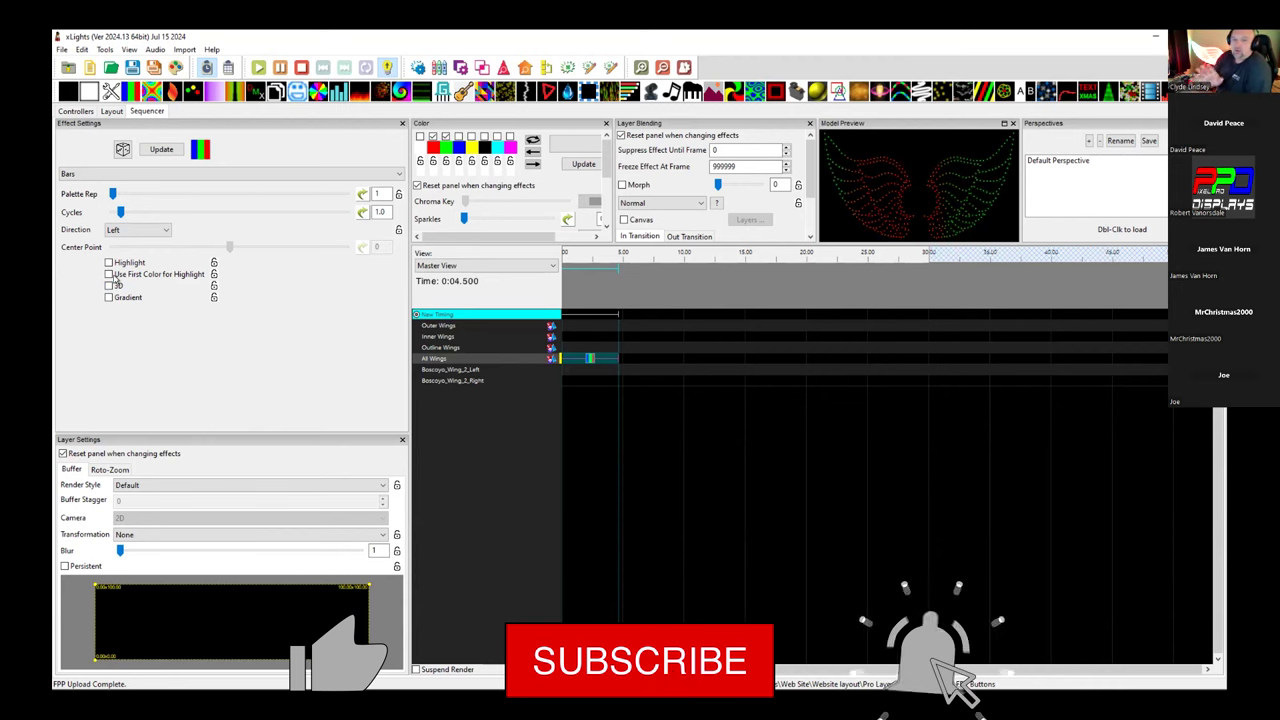
click(588, 340)
click(588, 340)
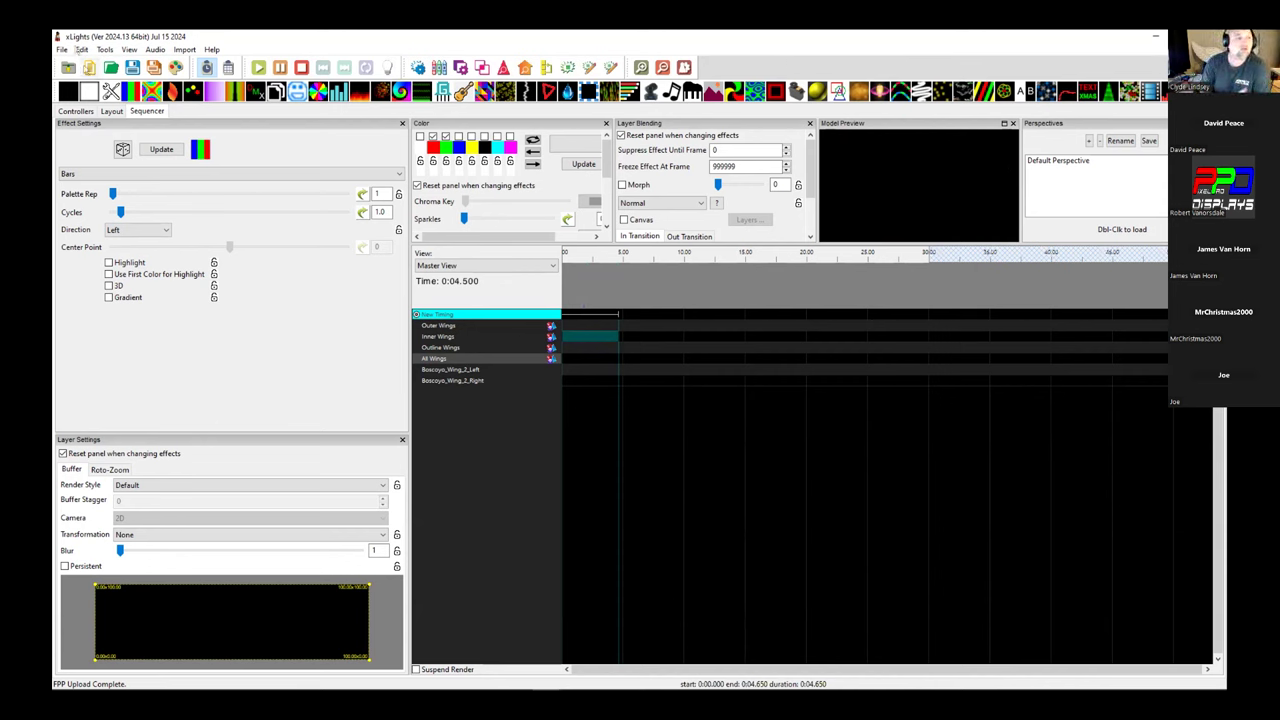
Step: Look through the existing sequence files in the FPP Buttons folder, including Blue Green Wings.xsq and Red Wings.xsq, without opening one
click(110, 67)
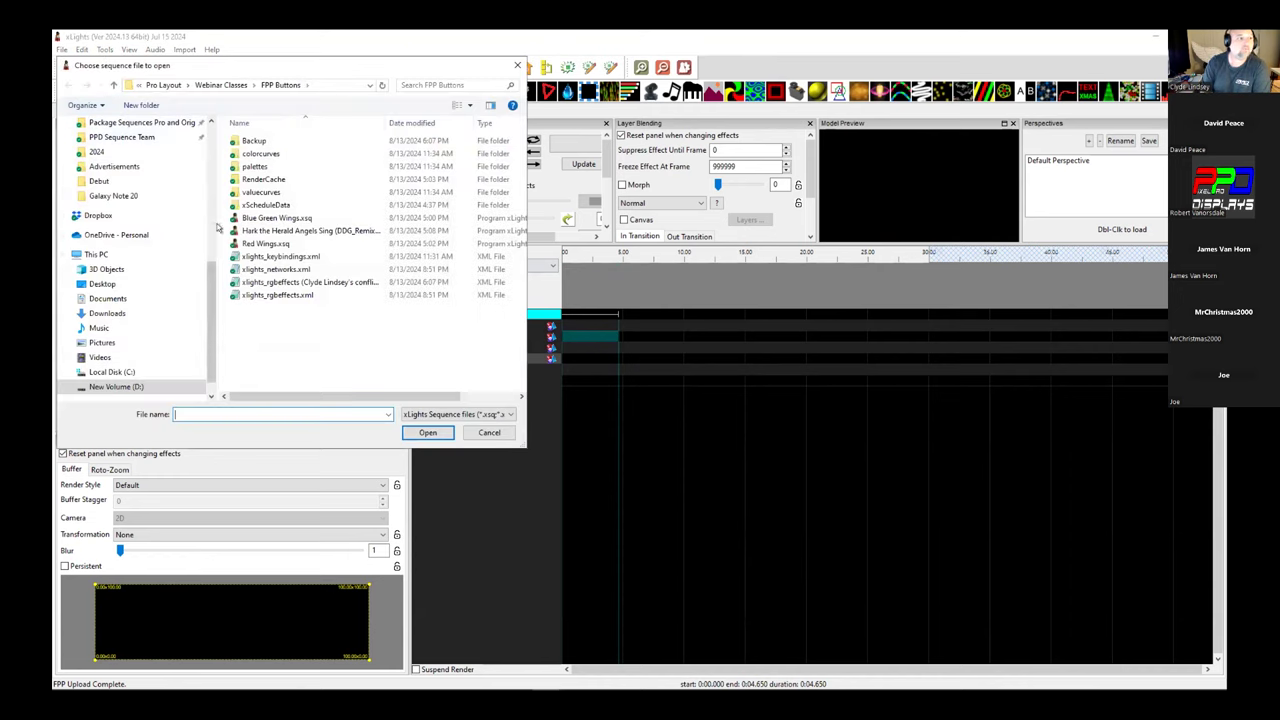
drag(217, 228, 113, 217)
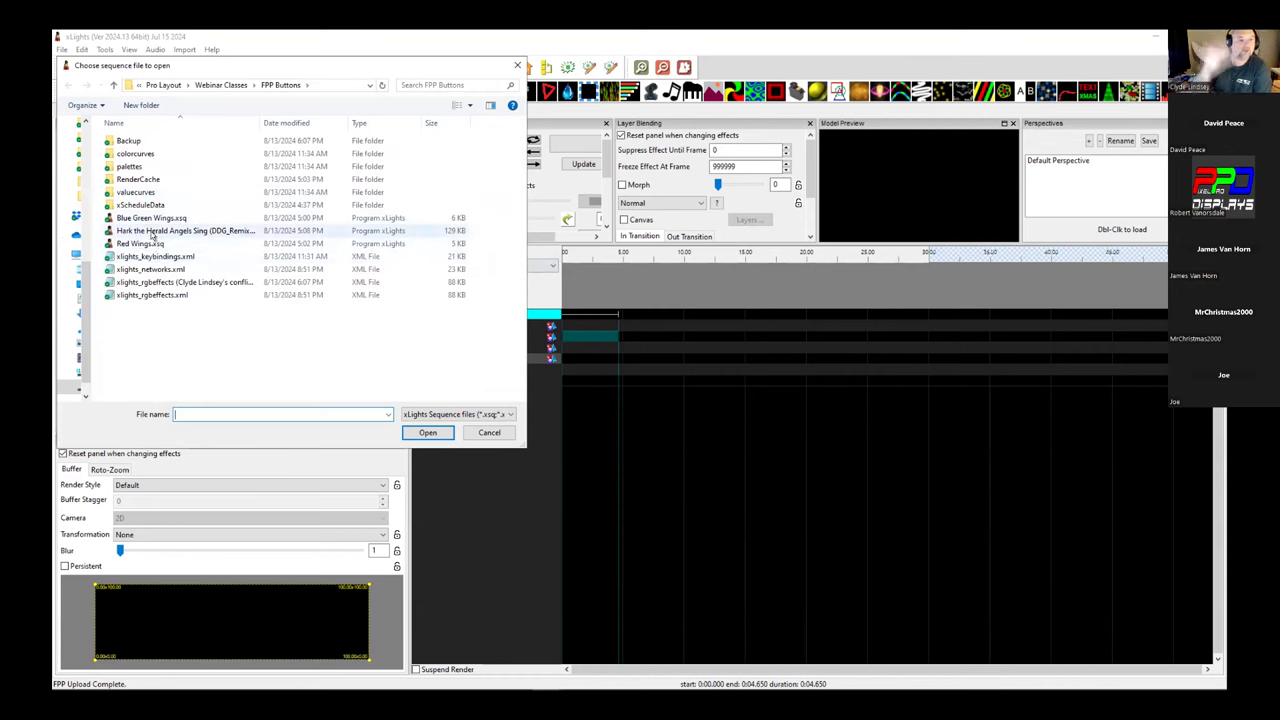
click(150, 218)
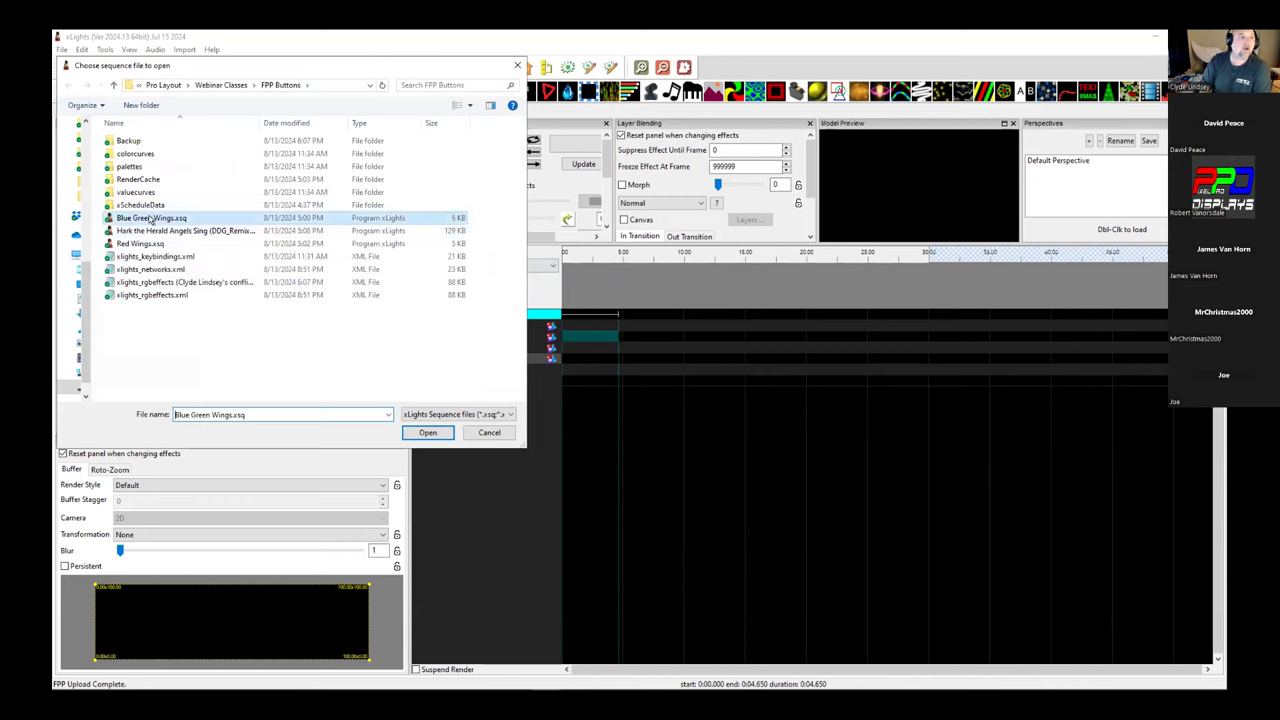
click(150, 244)
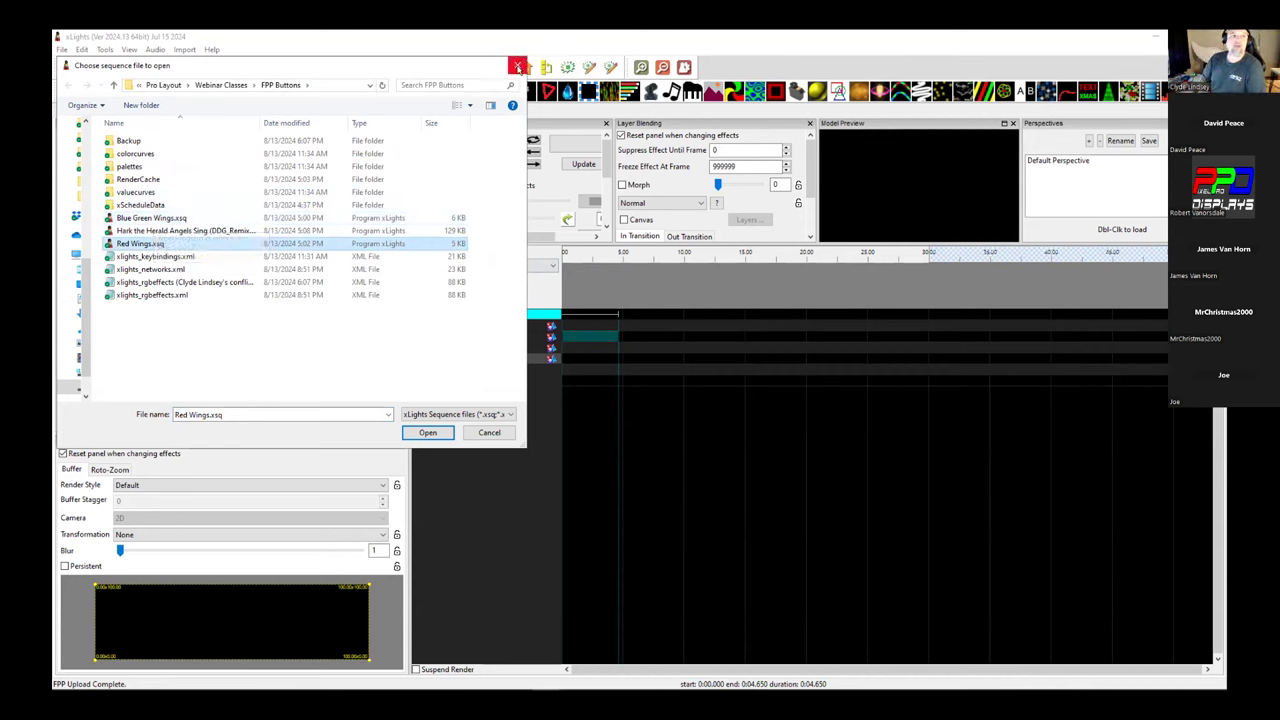
click(518, 66)
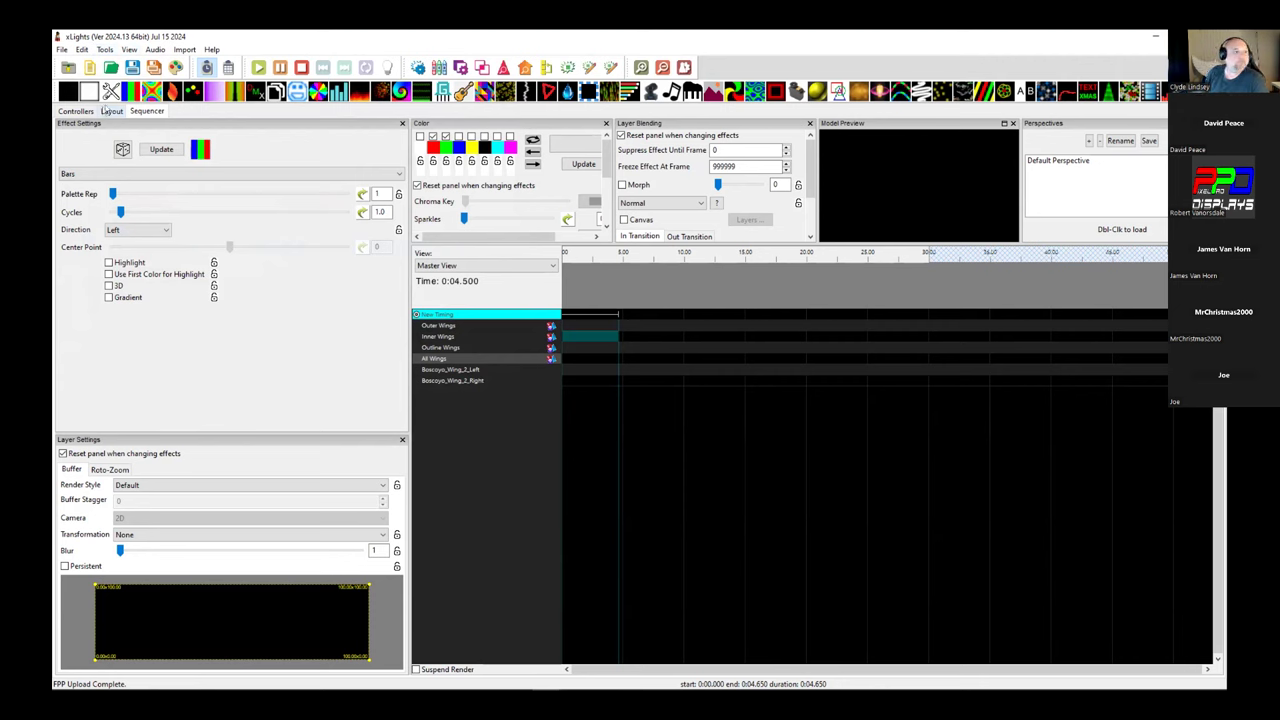
Step: Batch render all sequences in the show directory, discarding the unsaved changes of the open sequence
click(104, 50)
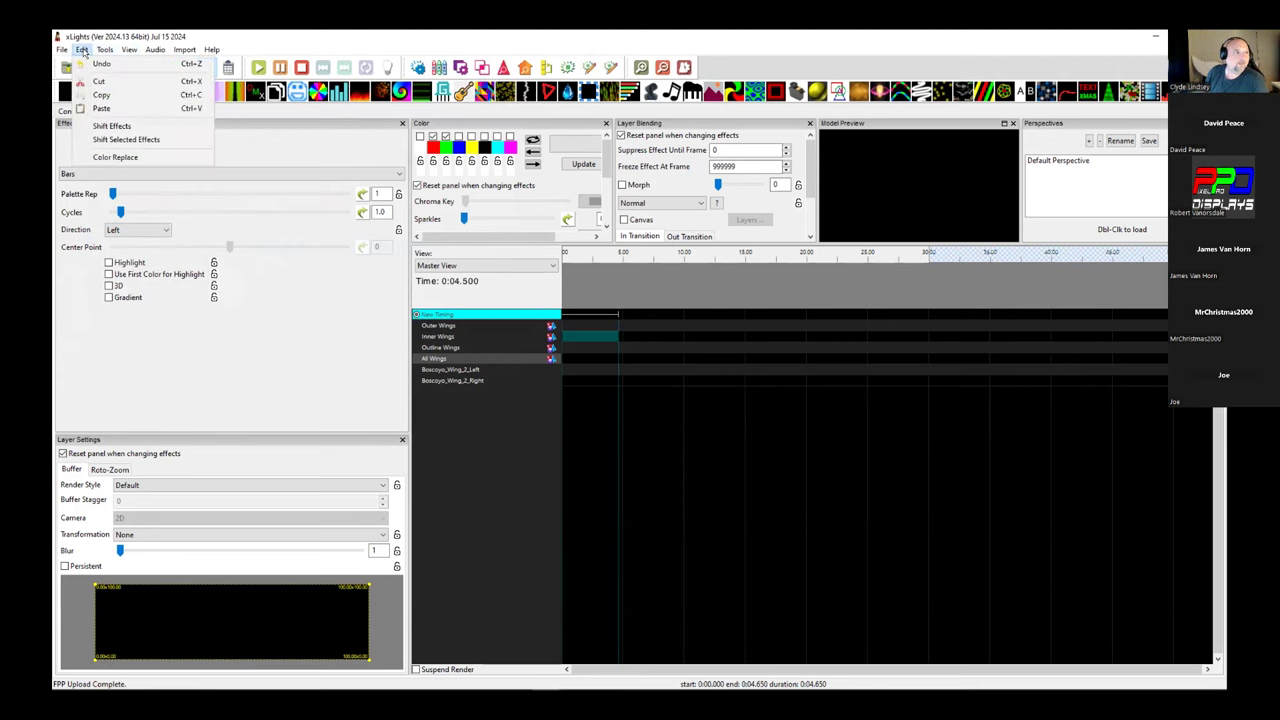
click(82, 50)
click(104, 50)
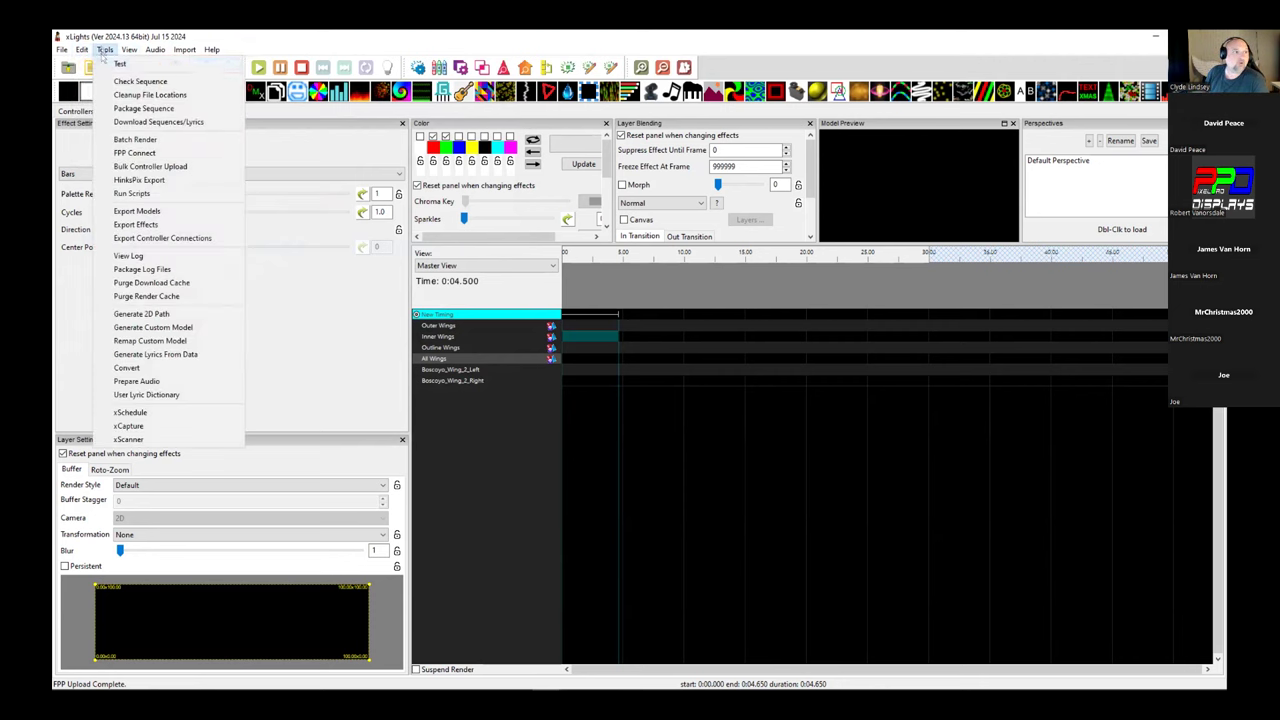
click(113, 140)
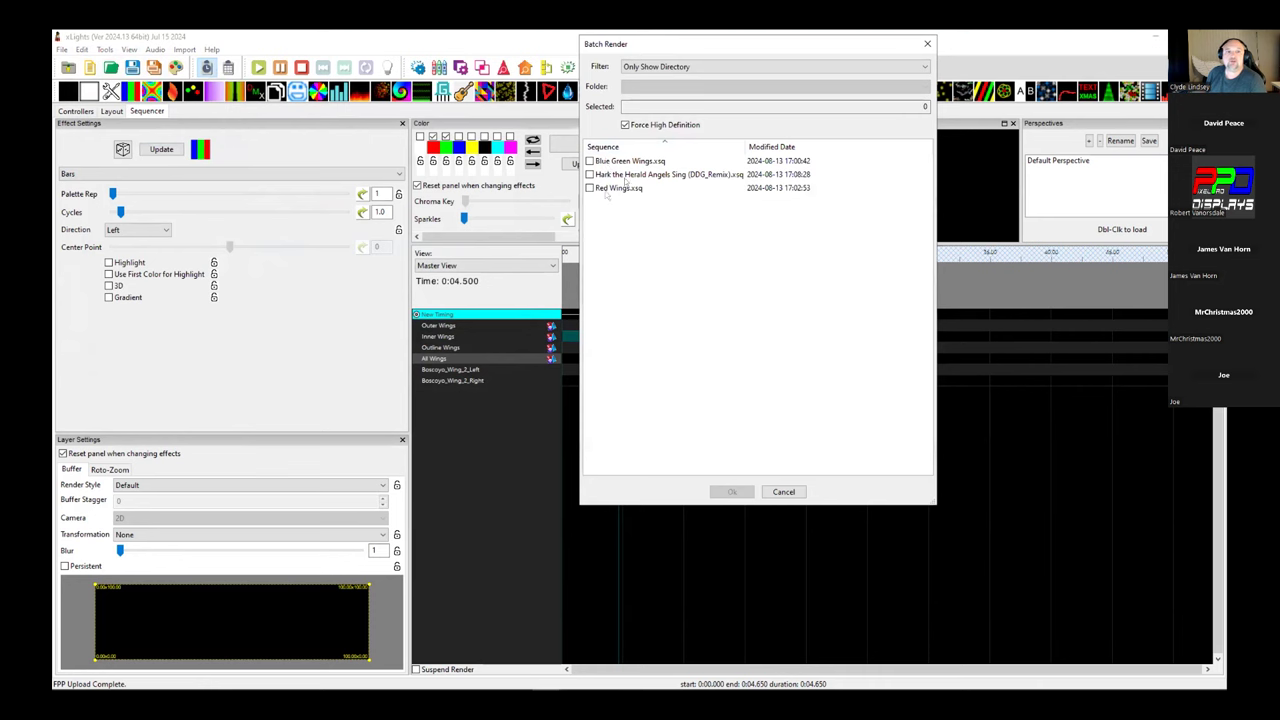
right_click(658, 161)
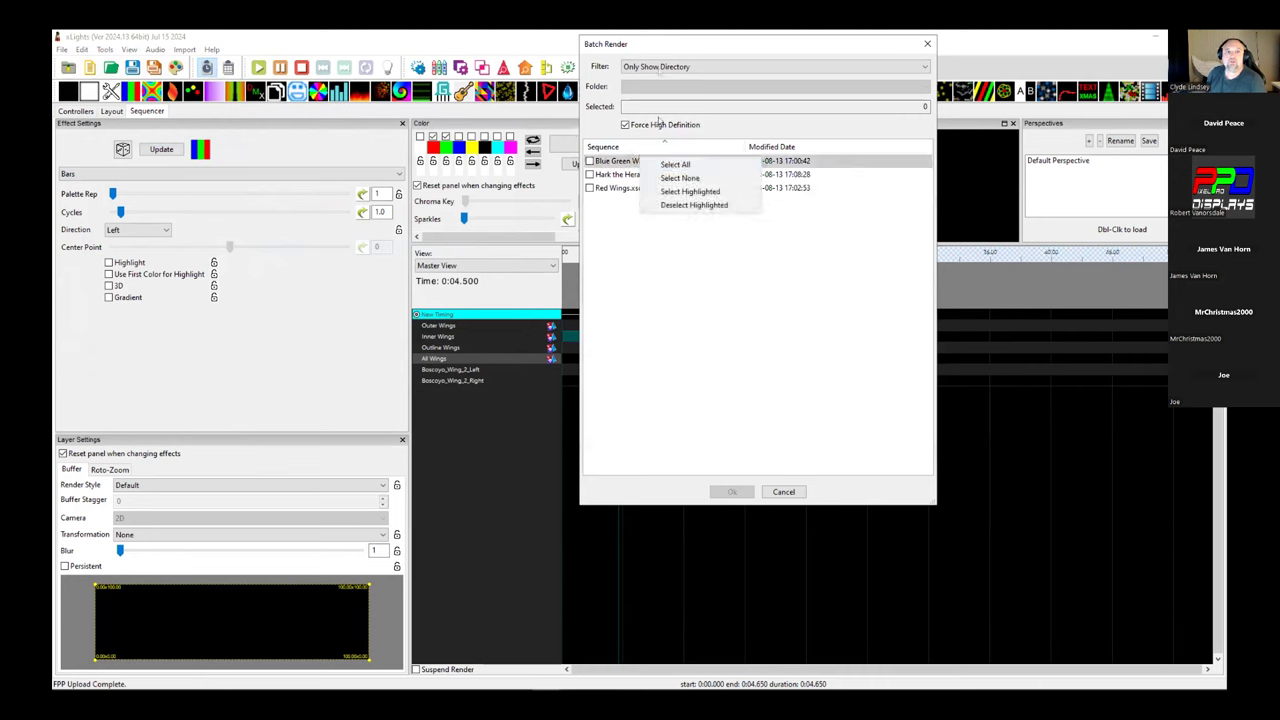
click(673, 165)
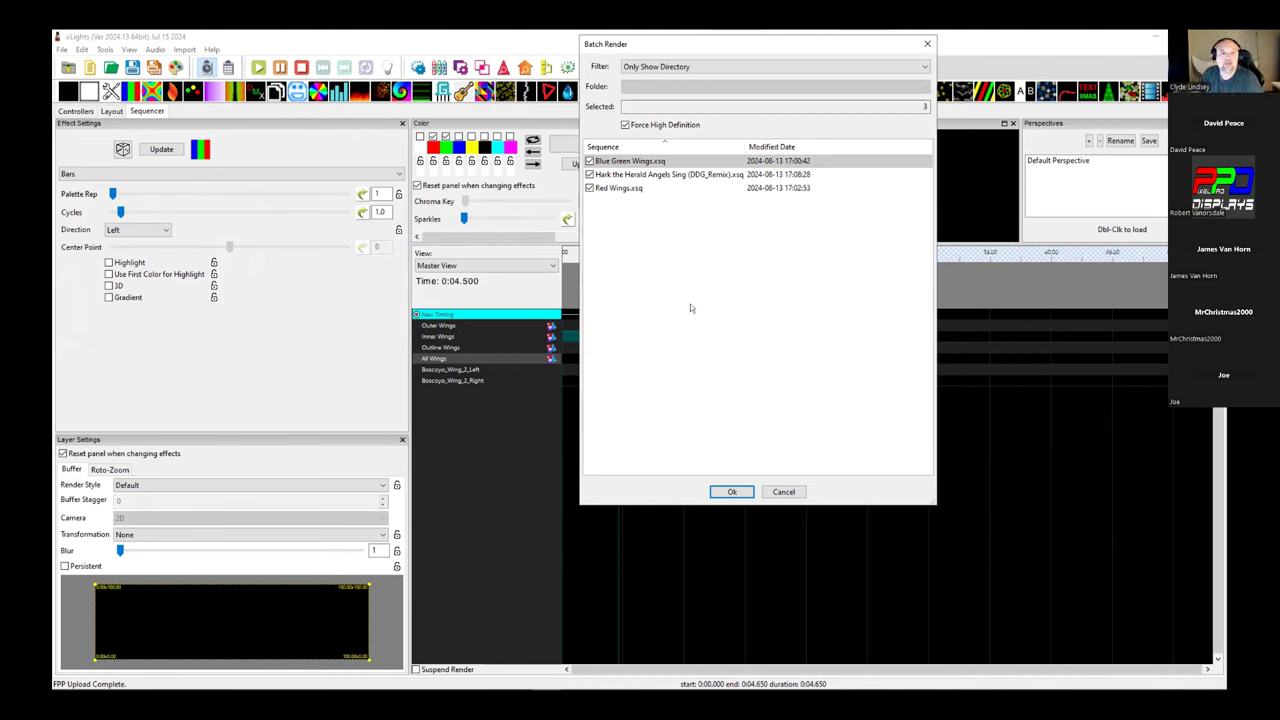
click(732, 491)
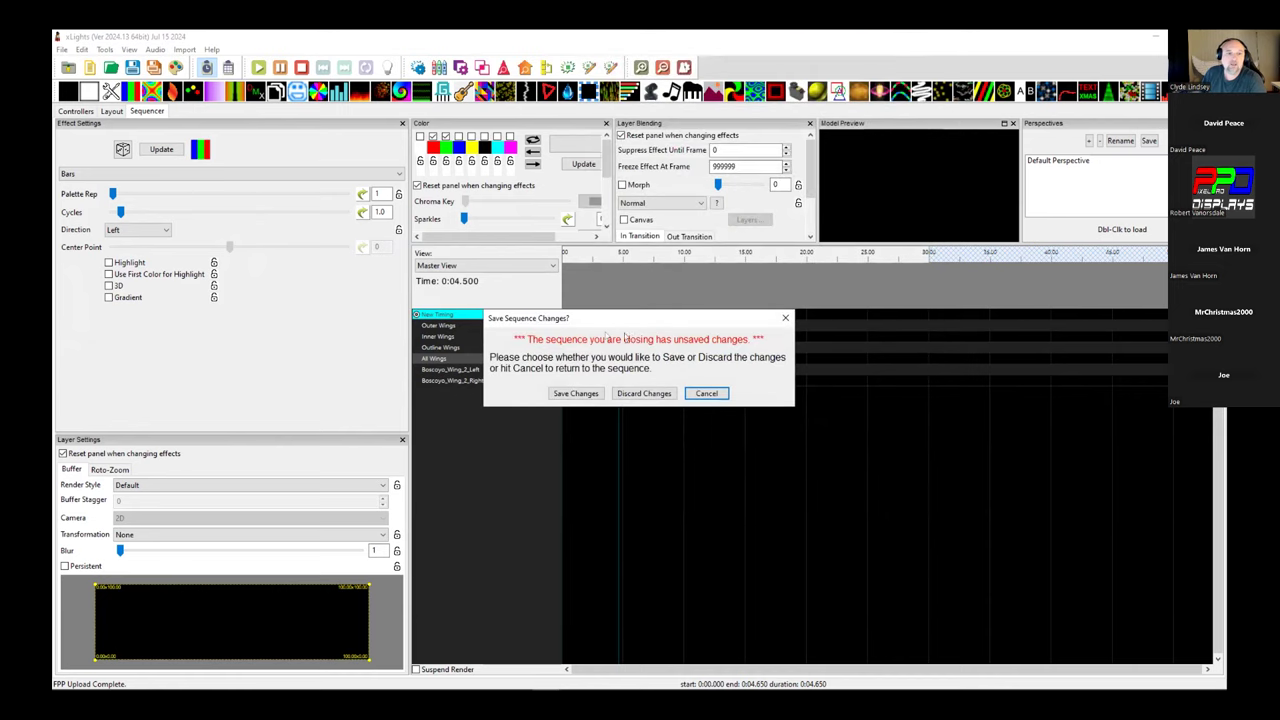
click(628, 394)
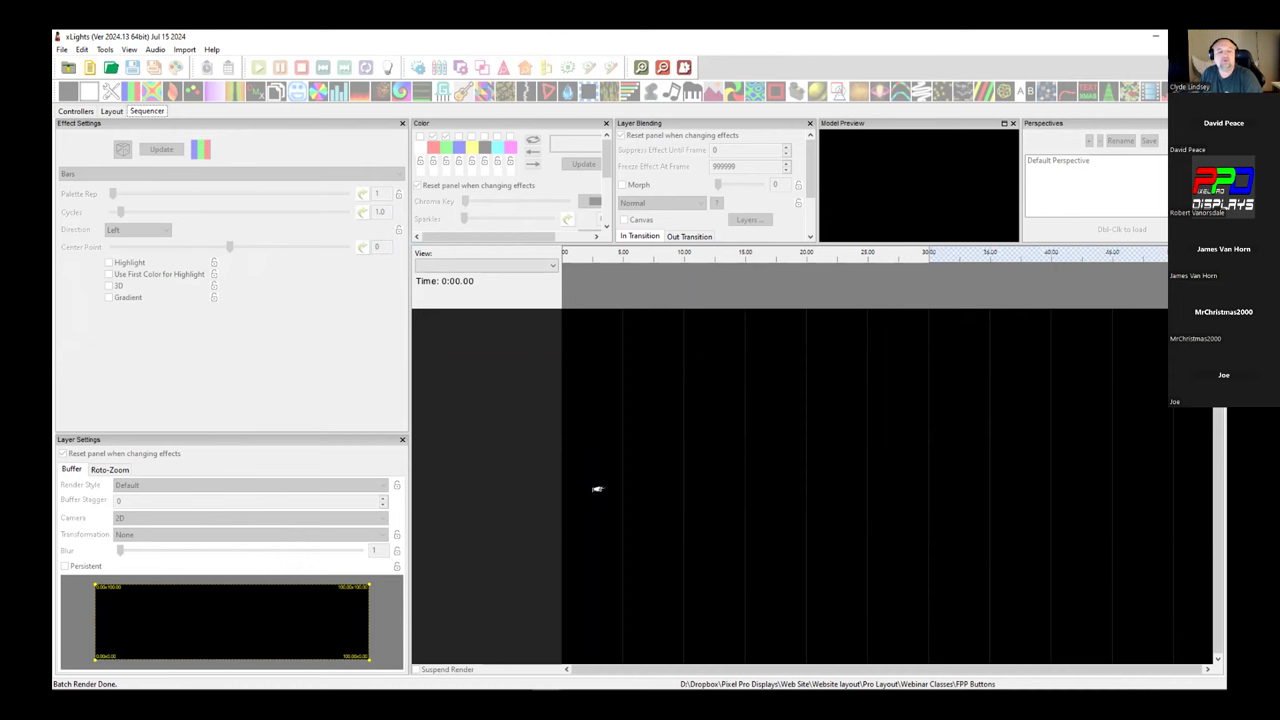
Step: Examine the sequence preferences for the FSEQ version, saving on save, and the FSEQ directory
click(61, 49)
mouse_move(66, 92)
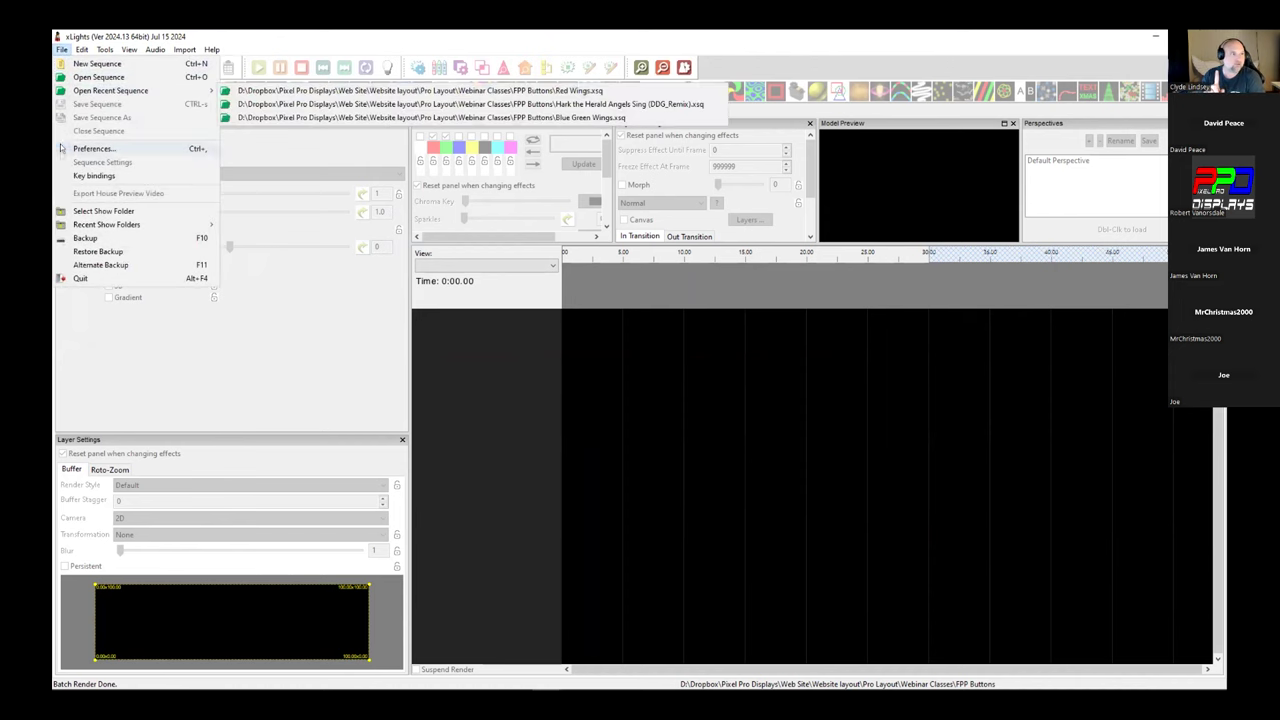
click(300, 90)
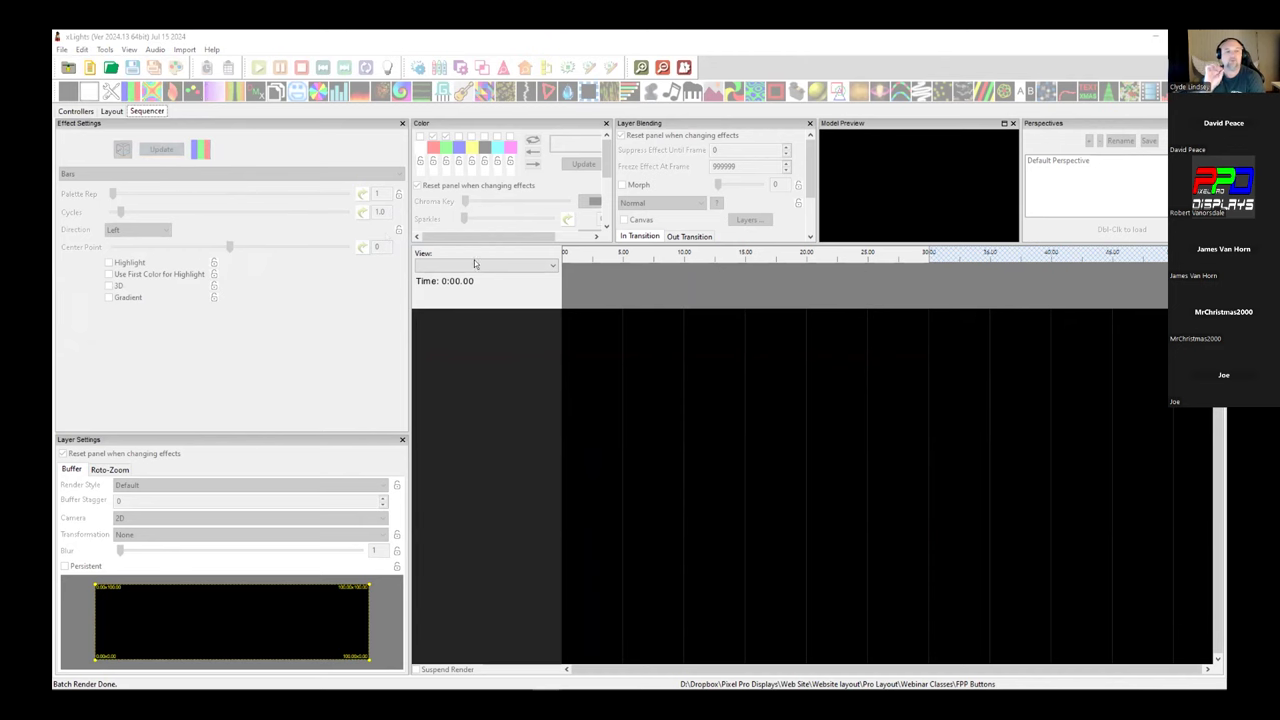
key(ctrl+comma)
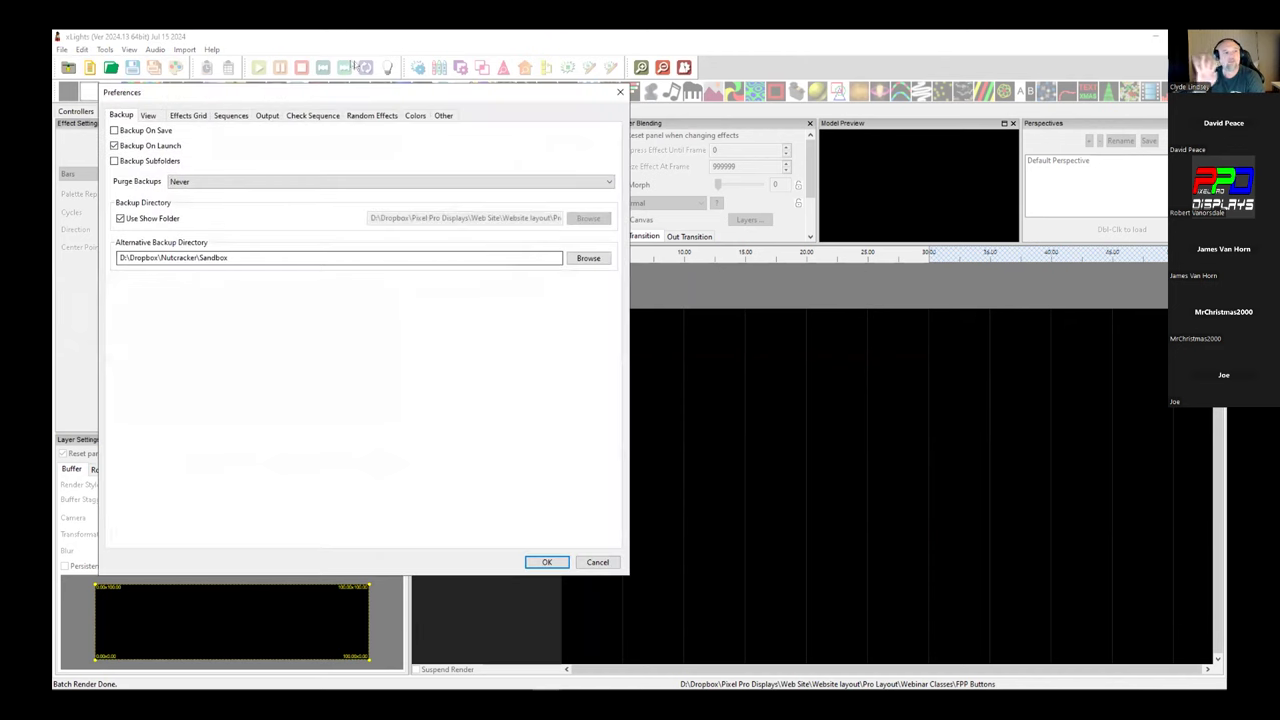
click(229, 116)
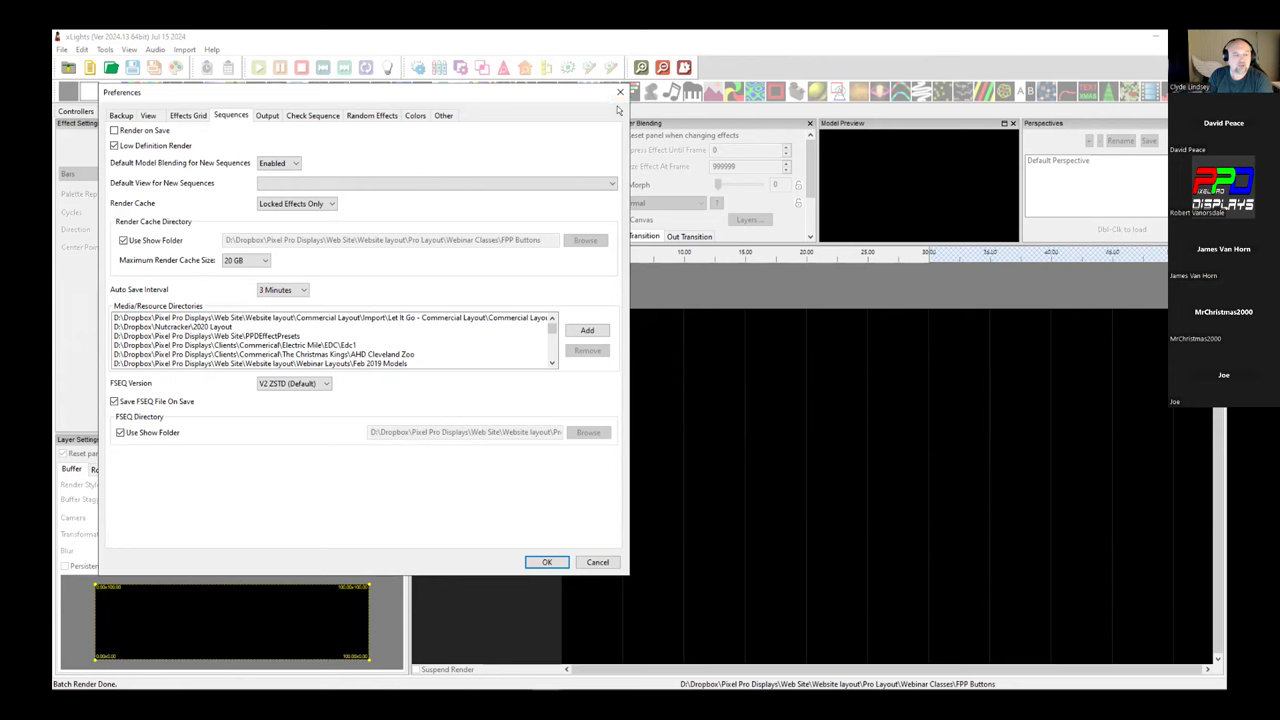
click(545, 563)
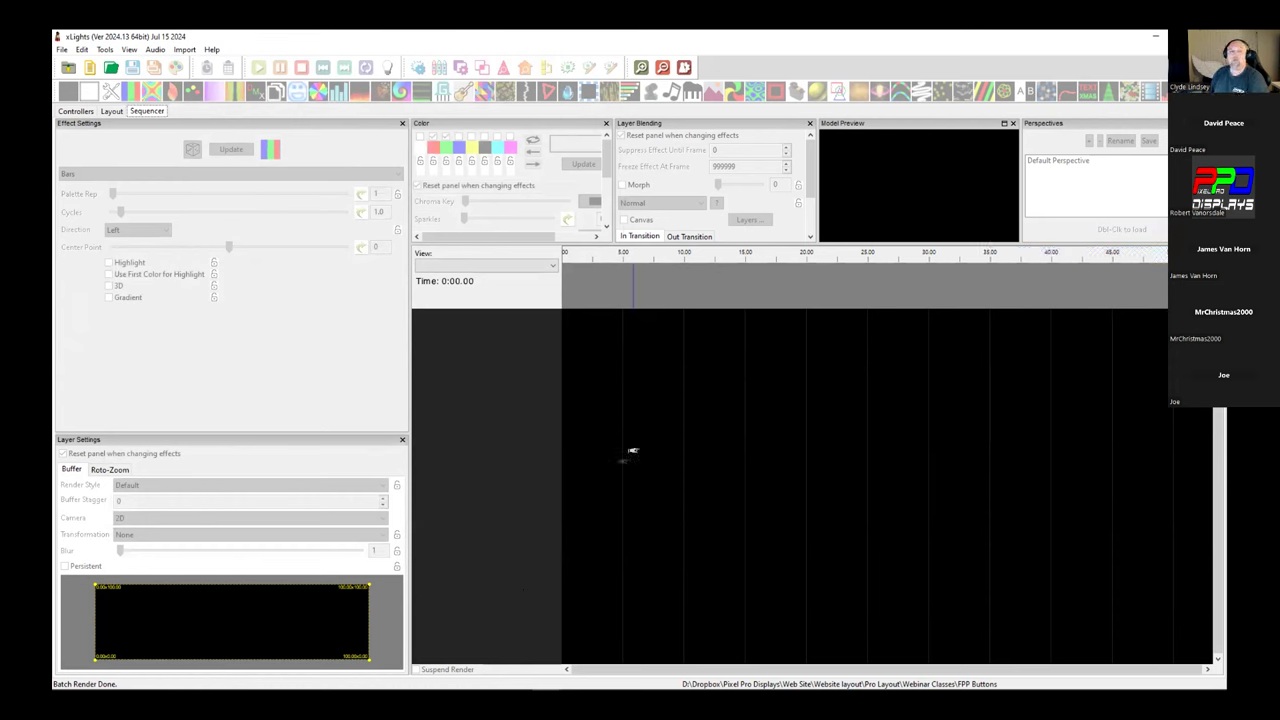
click(589, 320)
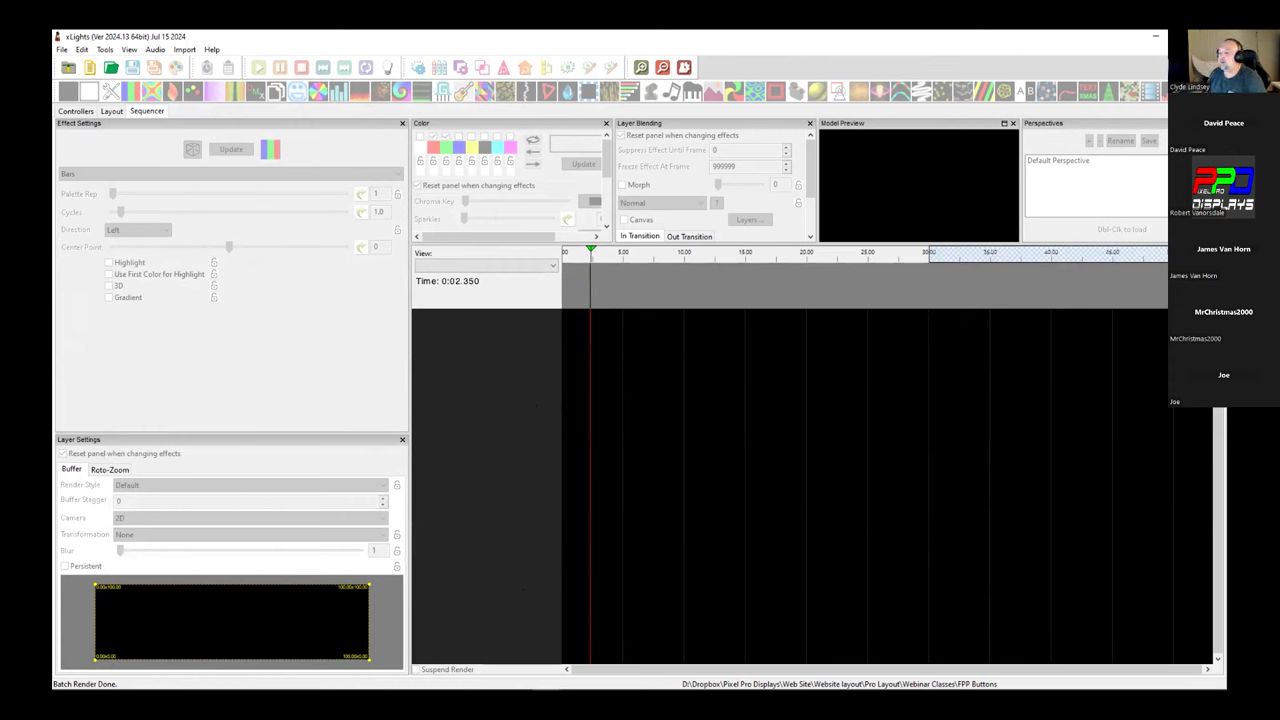
key(alt+Tab)
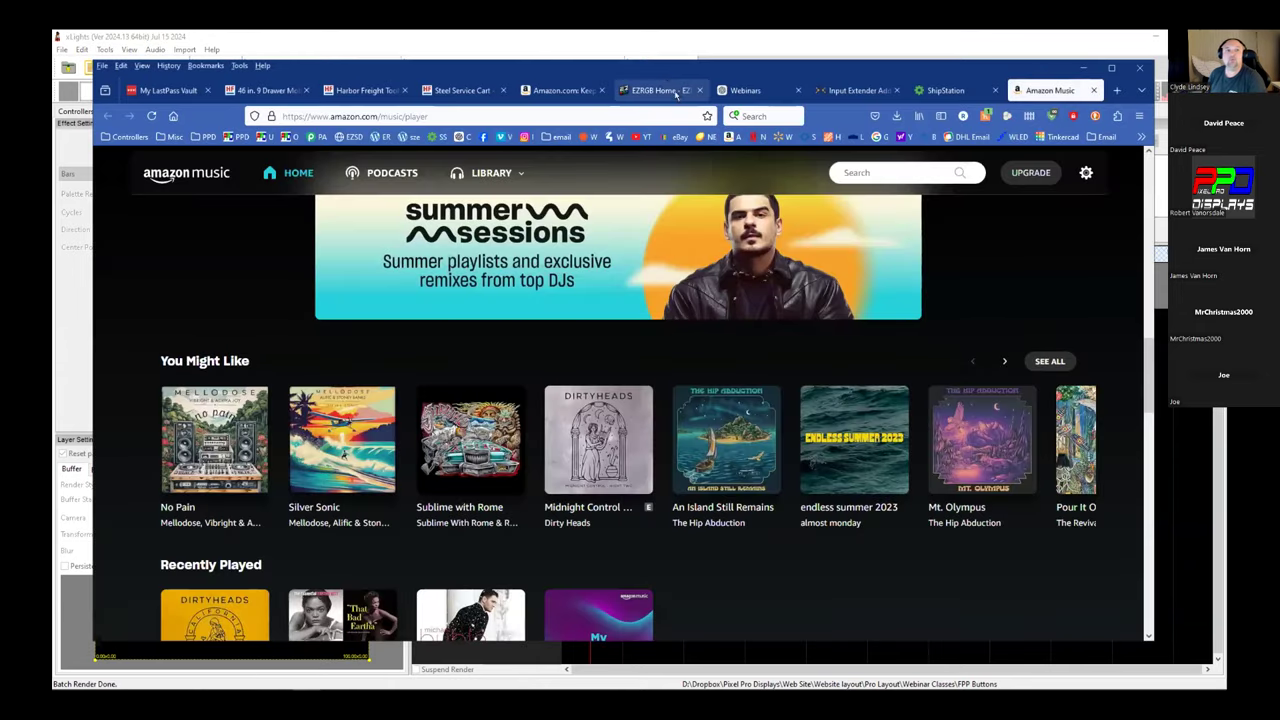
key(alt+Tab)
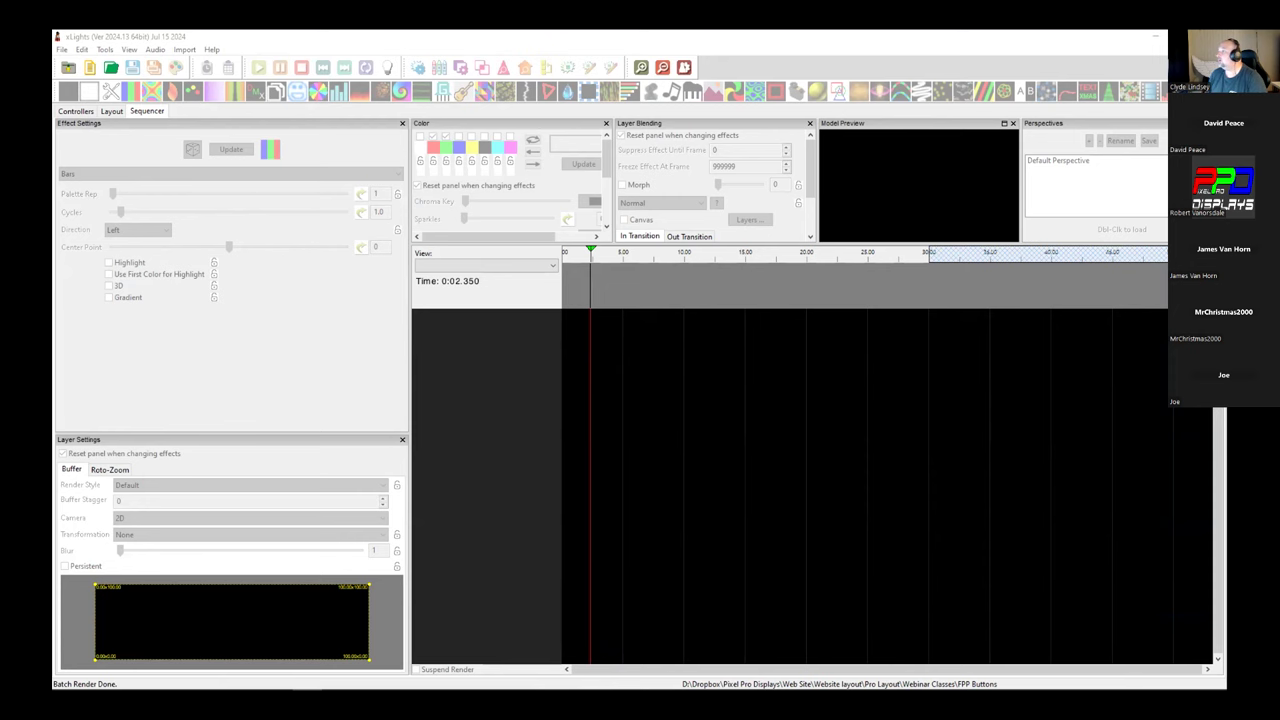
Step: Open the FPP controller's web interface from the controller list and go to its File Manager
click(75, 111)
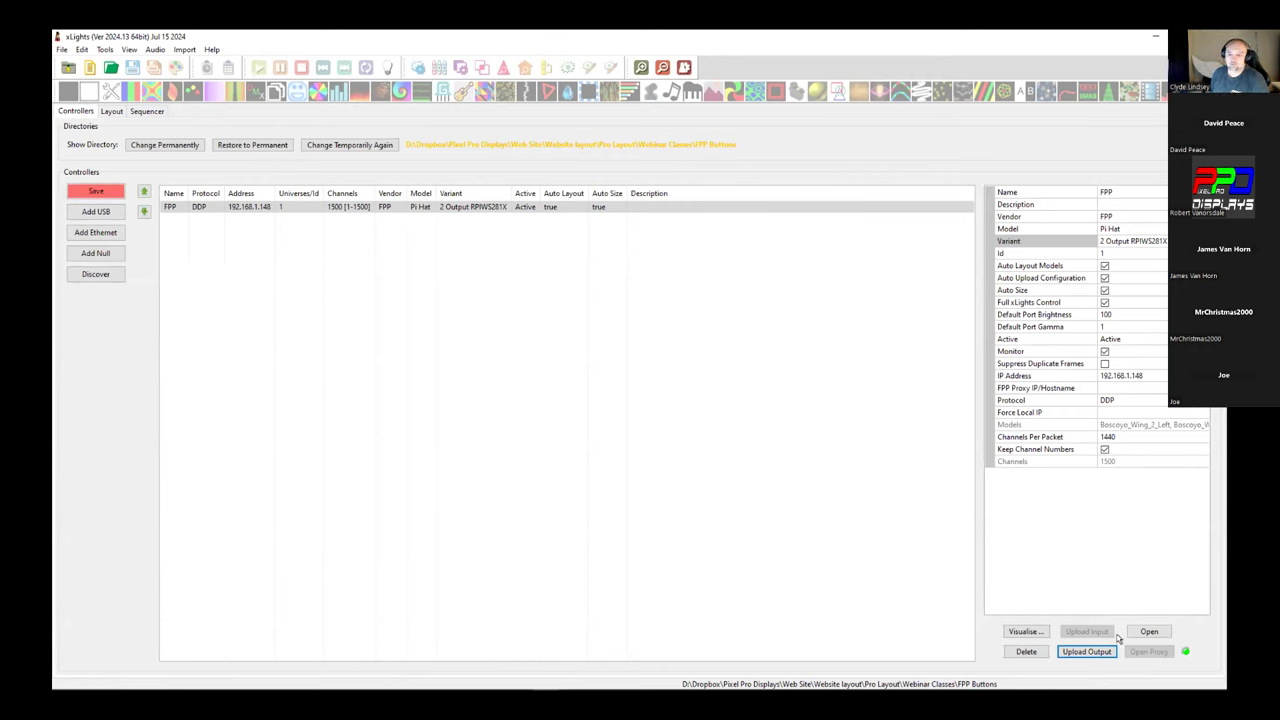
click(1149, 631)
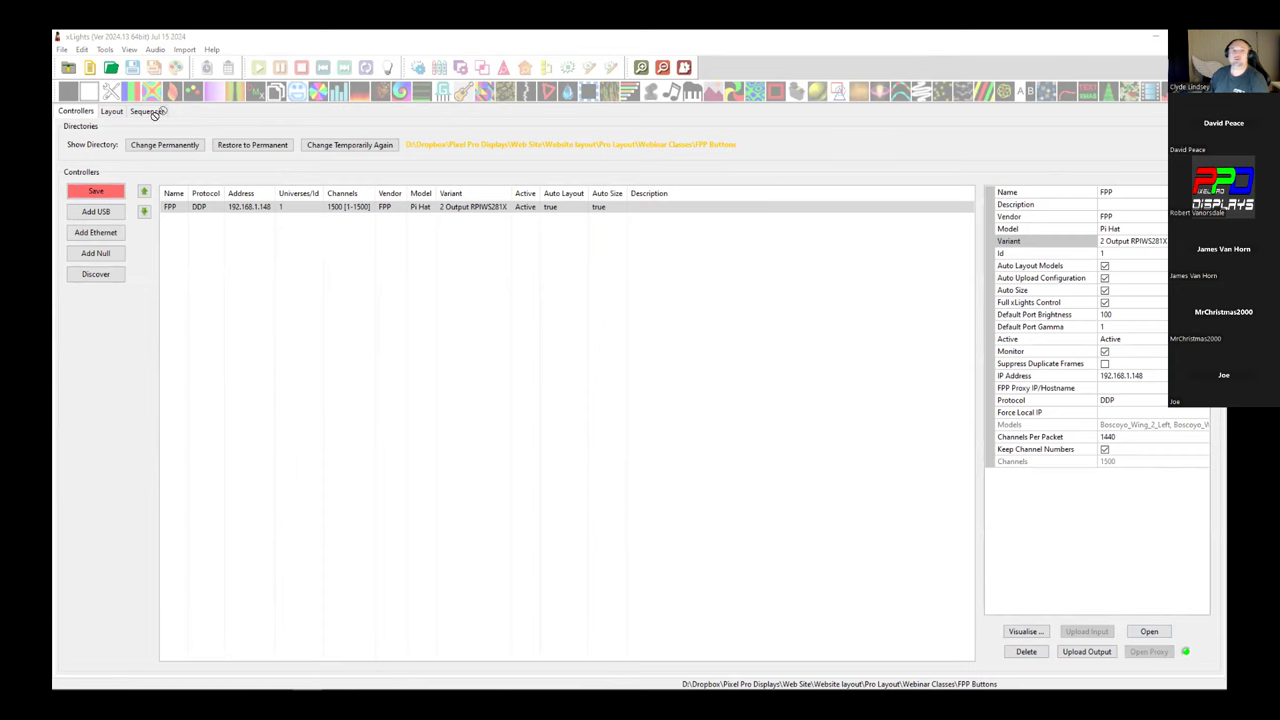
key(alt+Tab)
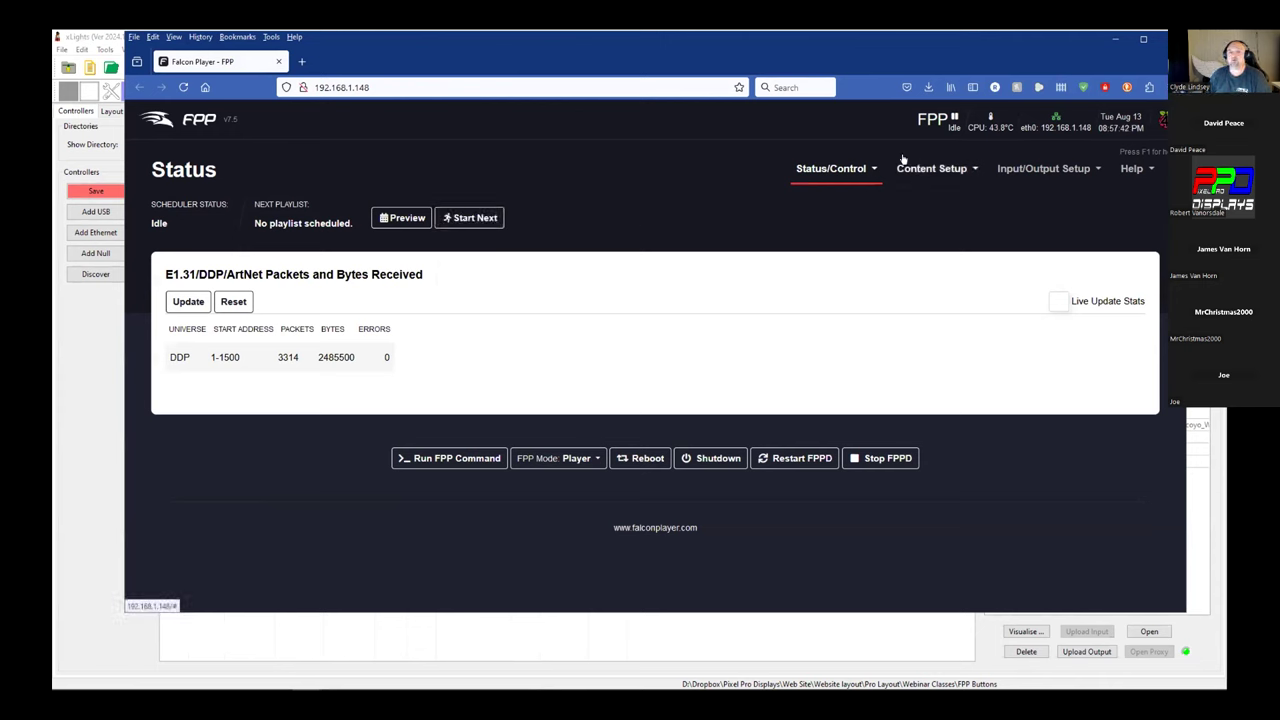
click(955, 170)
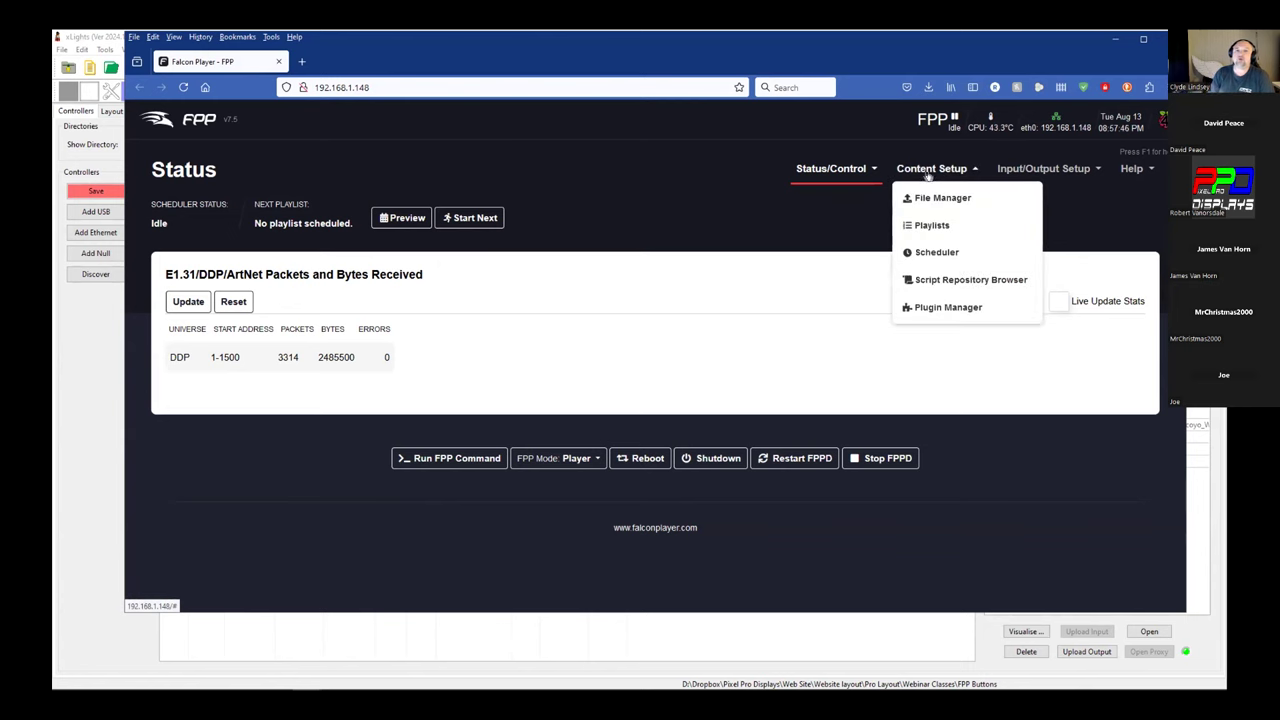
click(916, 202)
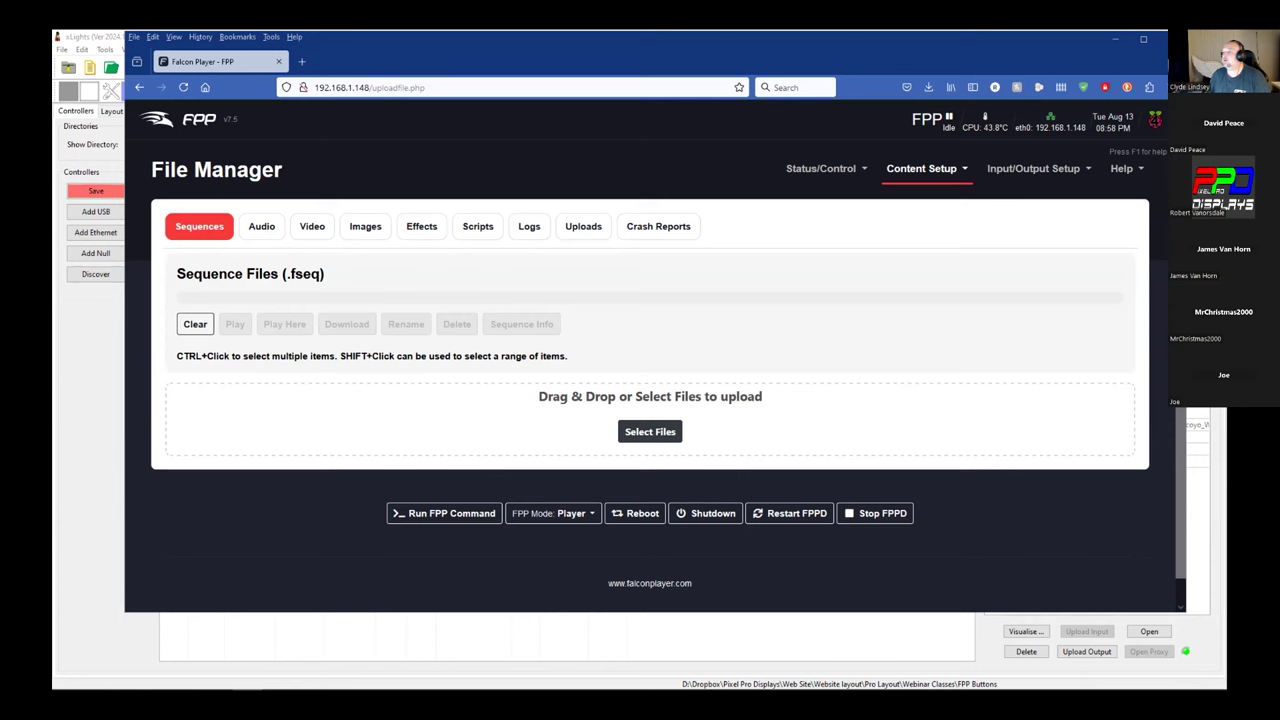
Step: Upload Blue Green Wings.fseq, Hark the Herald Angels Sing (DDG_Remix).fseq and Red Wings.fseq from the FPP Buttons folder to the FPP File Manager
key(alt+Tab)
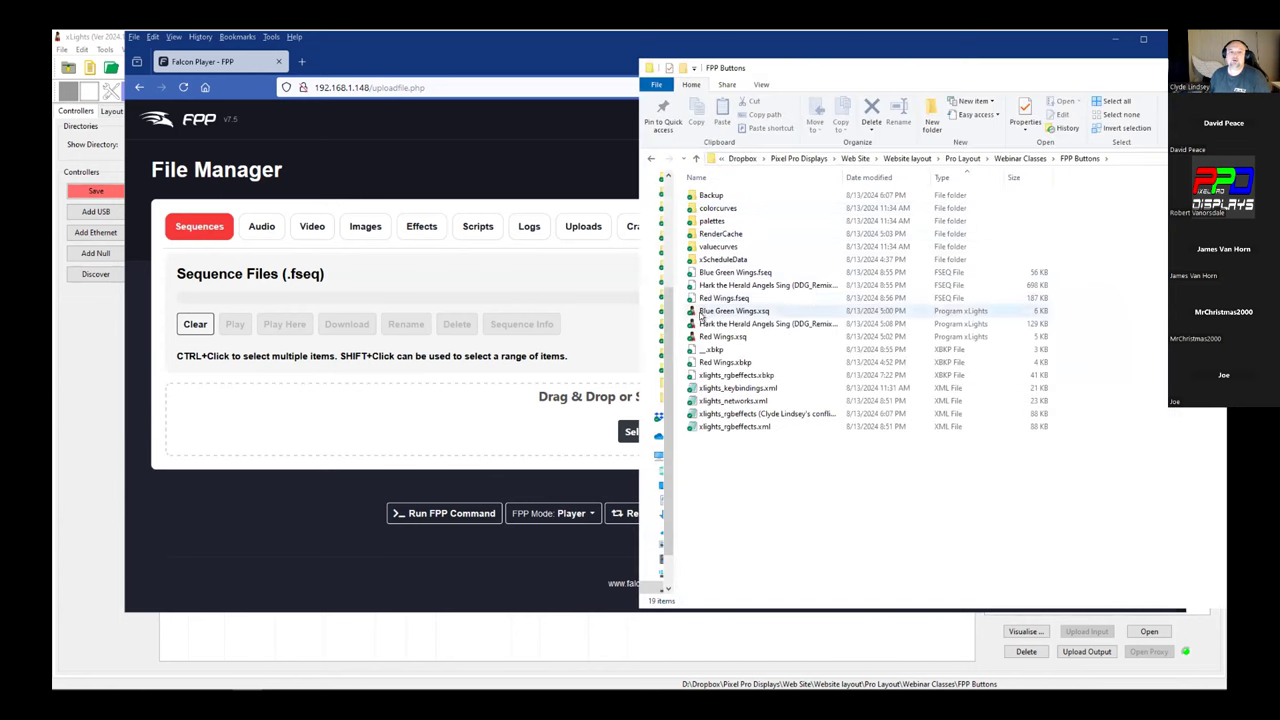
click(705, 285)
click(712, 272)
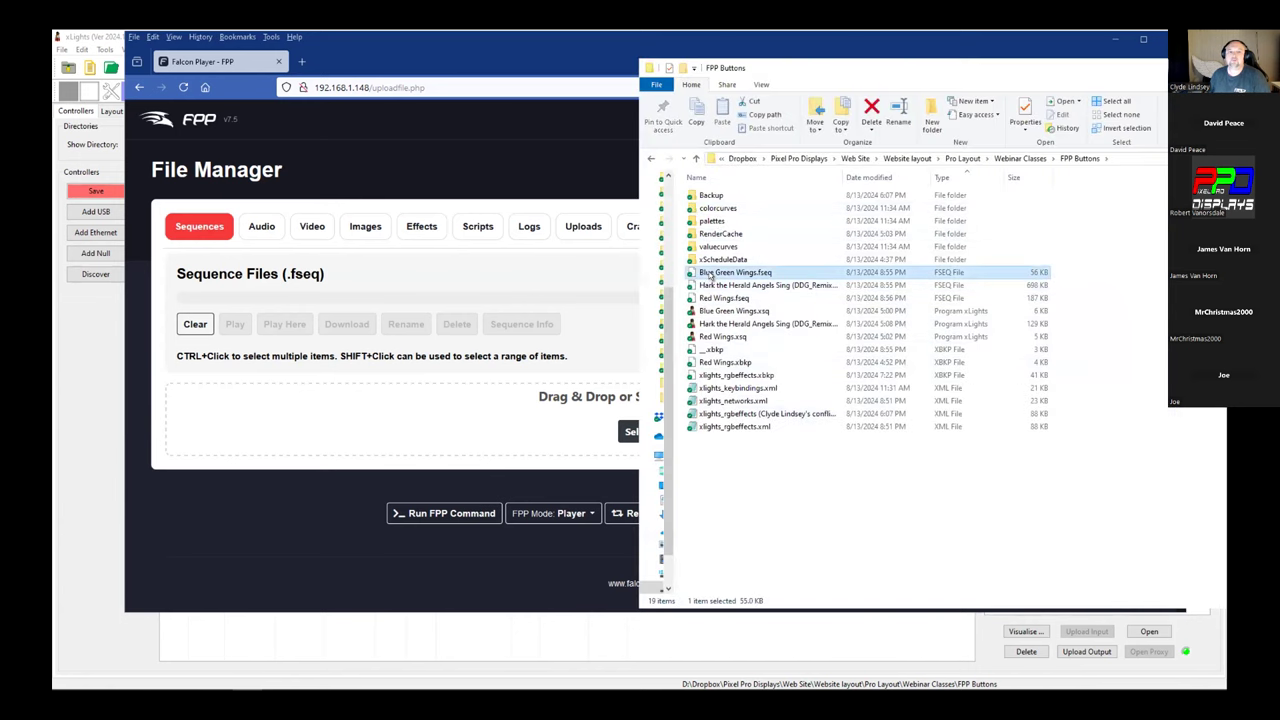
ctrl+click(710, 286)
ctrl+click(710, 297)
drag(718, 288, 588, 400)
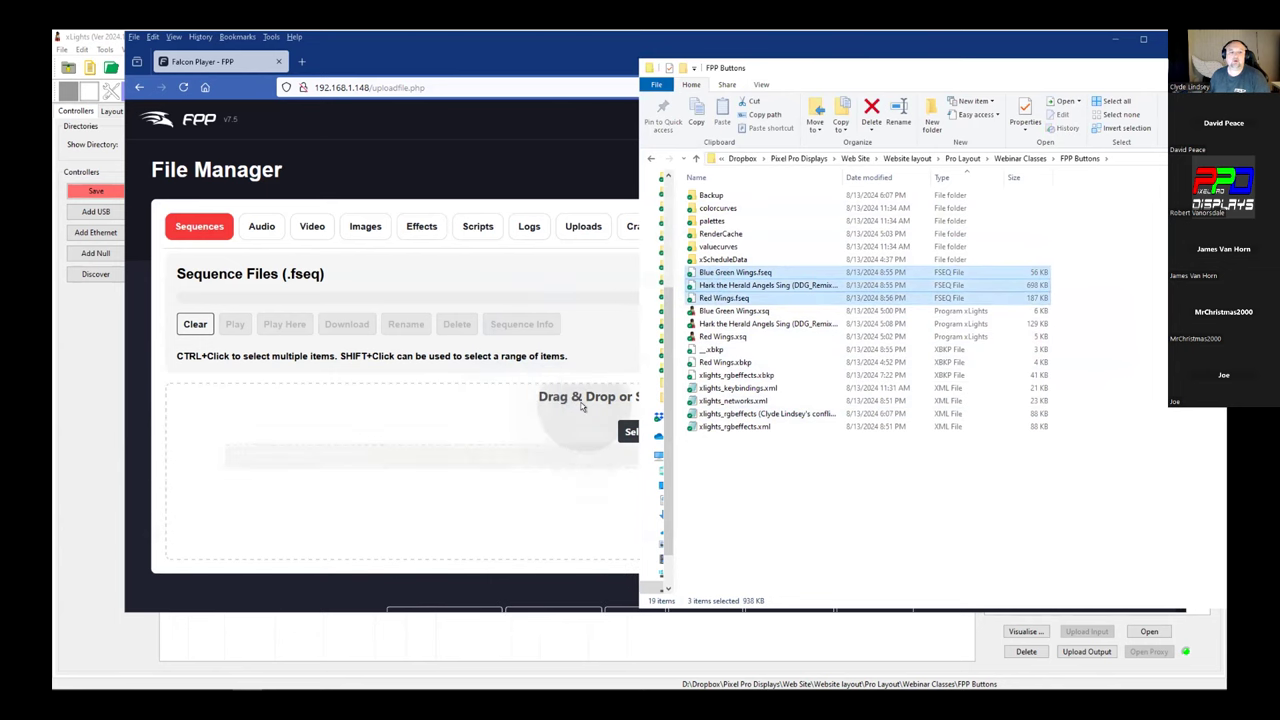
click(1087, 67)
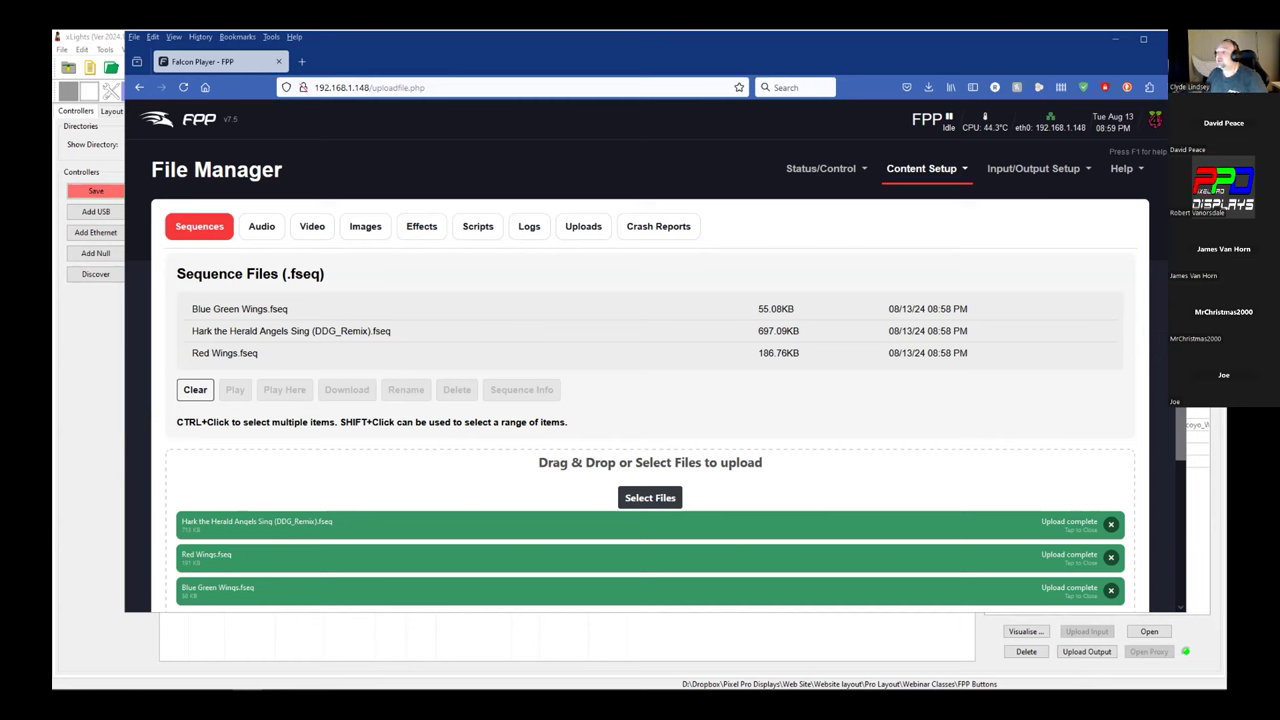
Step: Upload the audio file Hark the Herald Angels Sing (DDG_Remix).mp3 to the FPP File Manager
drag(914, 257, 700, 492)
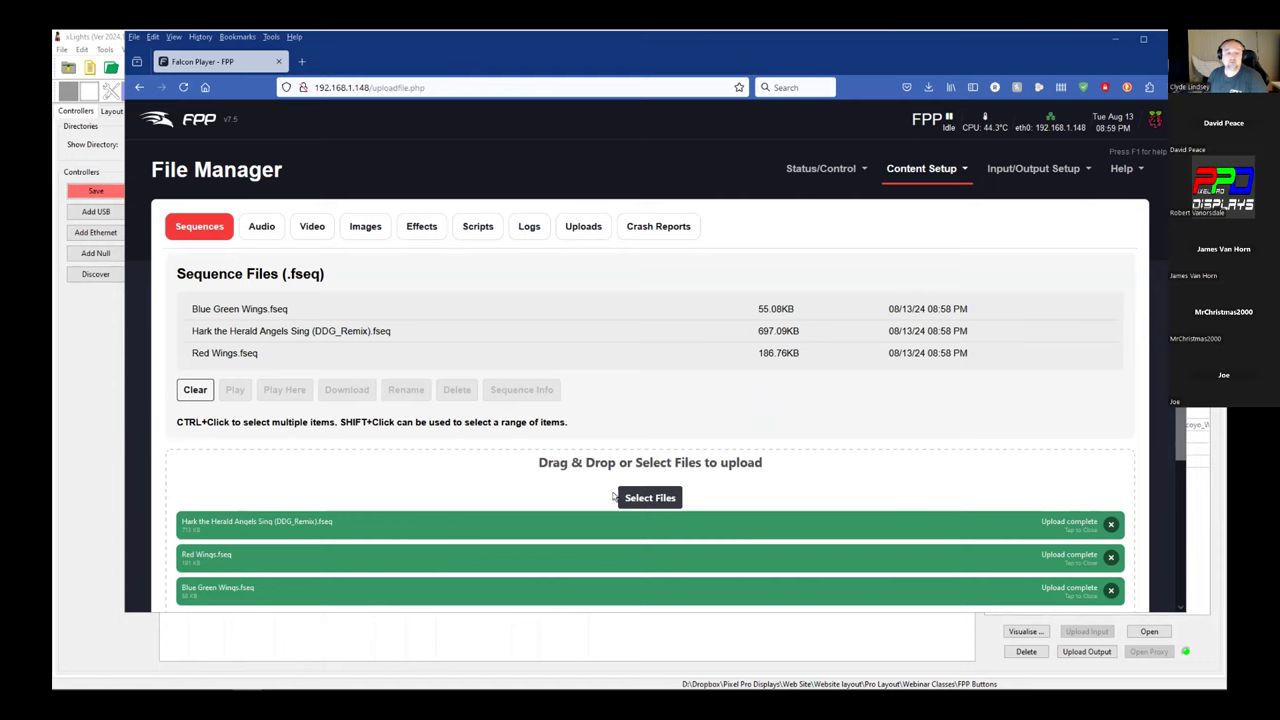
scroll(590, 466, down, 1)
scroll(590, 466, down, 3)
drag(1030, 245, 652, 312)
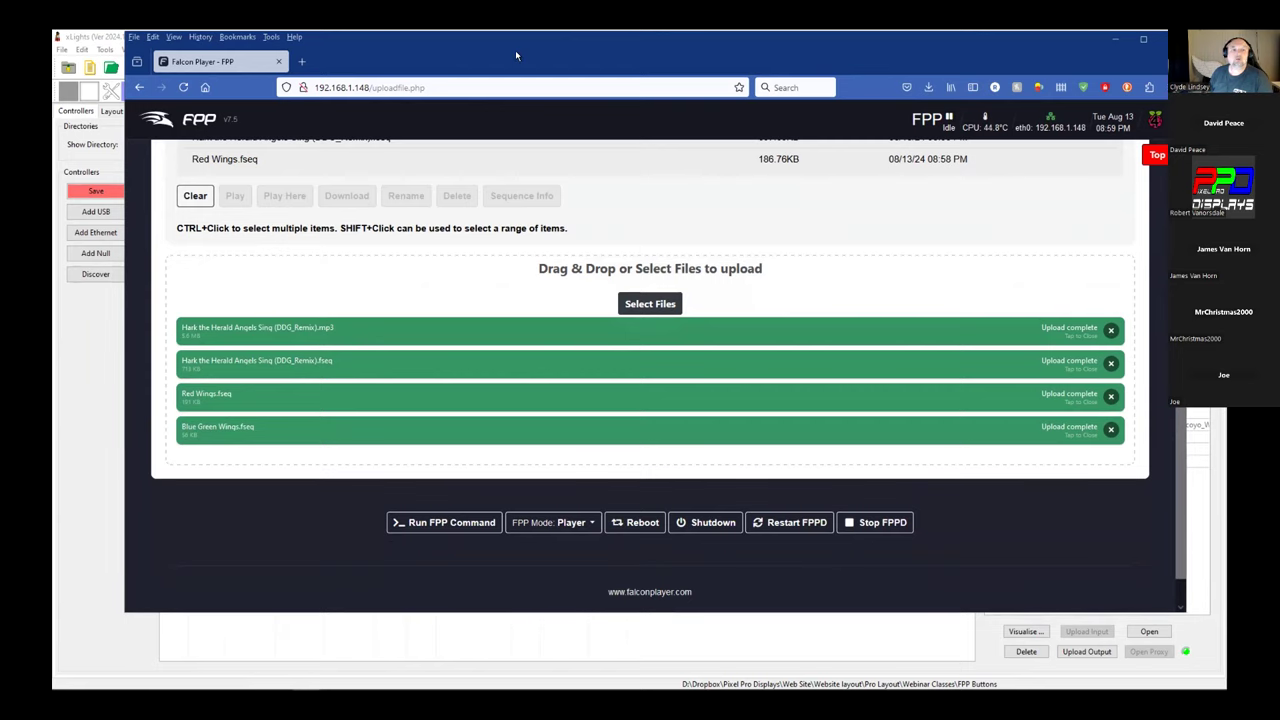
Step: Open the GPIO Inputs setup page of the FPP controller
drag(516, 55, 548, 73)
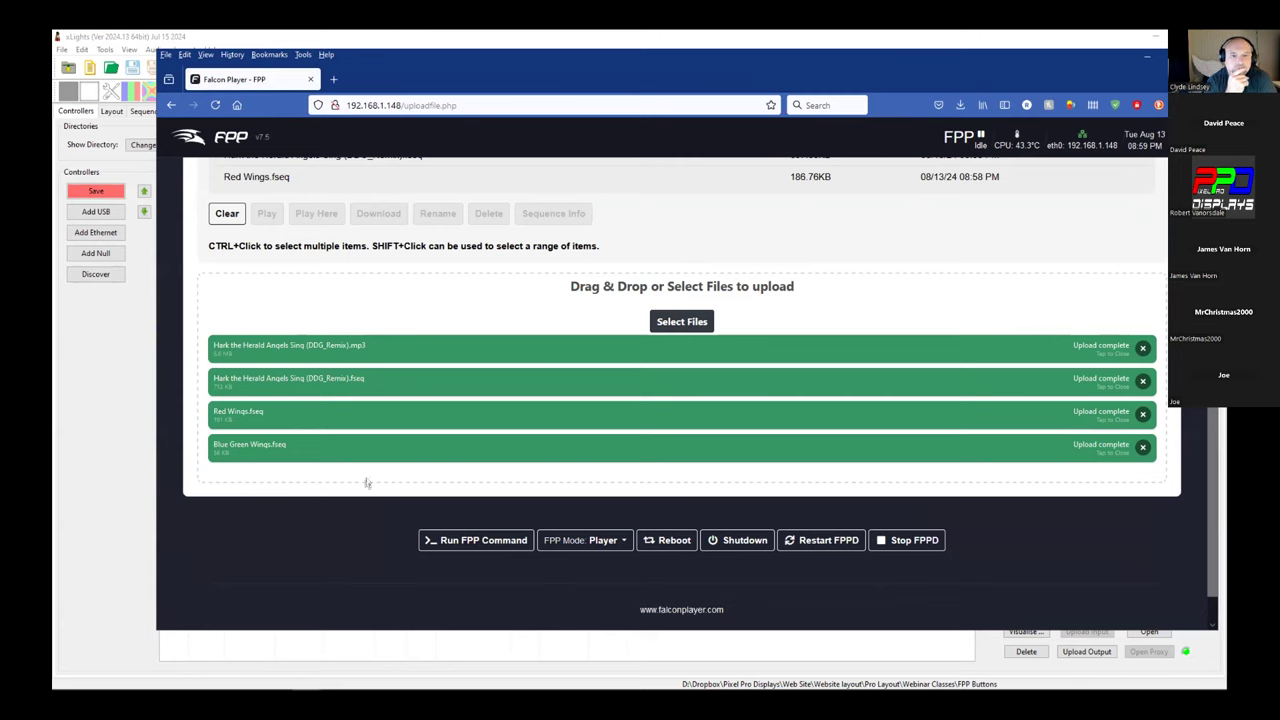
scroll(455, 366, up, 3)
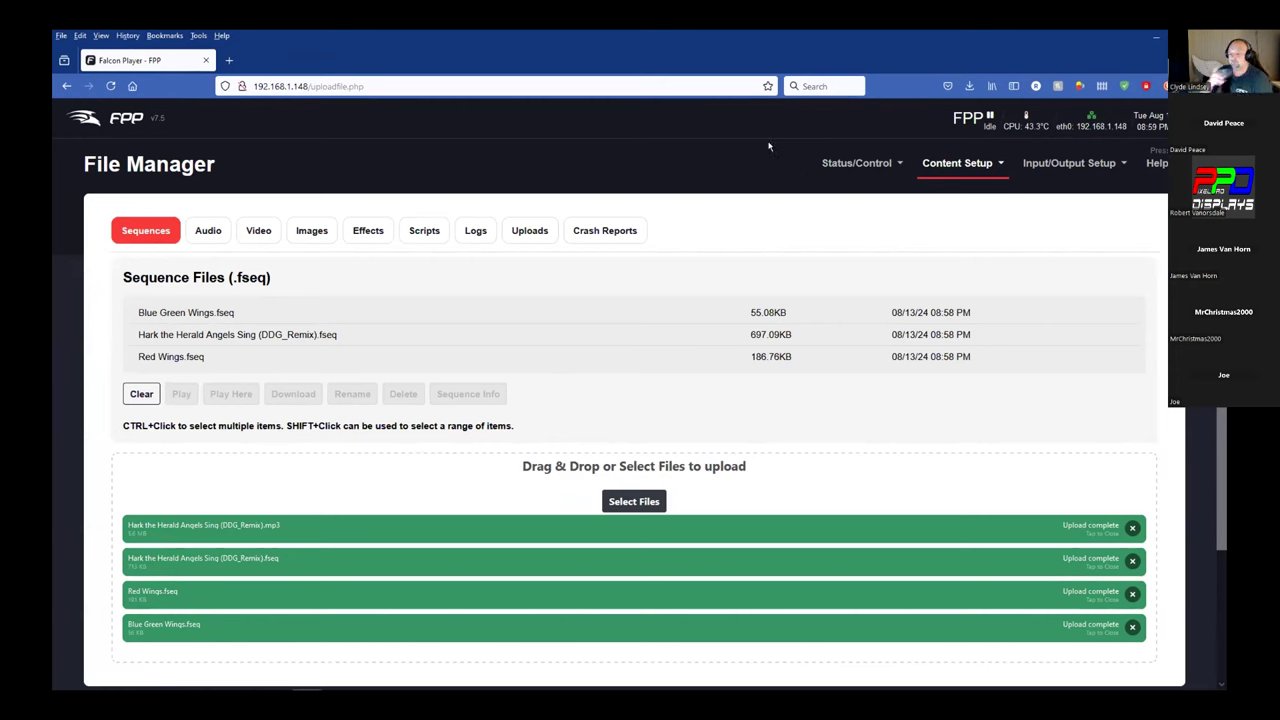
click(1048, 164)
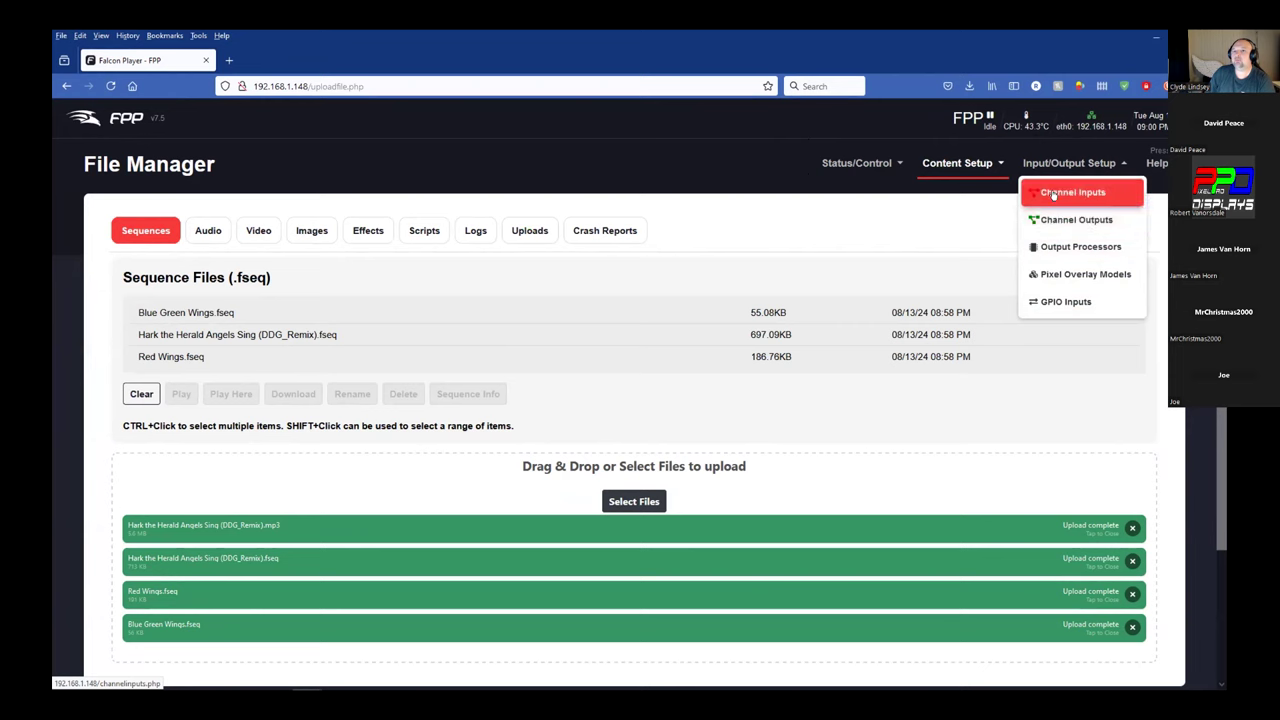
click(1060, 300)
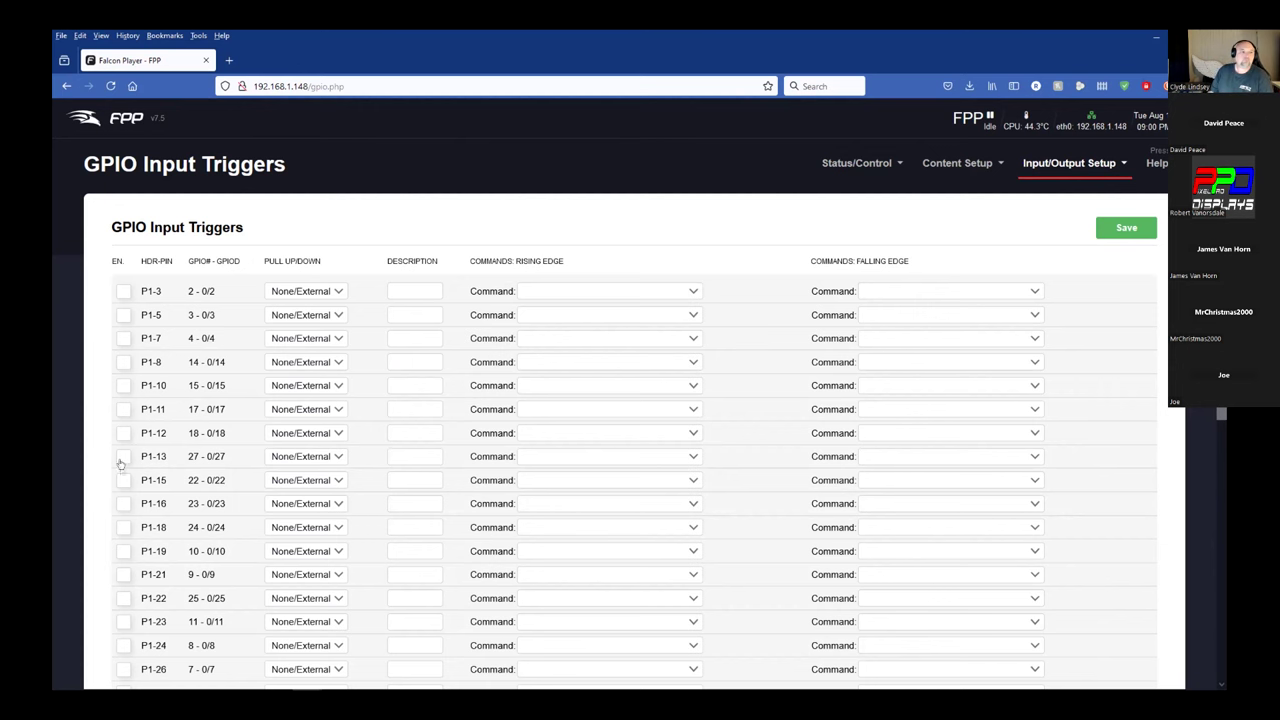
Step: Enable the GPIO input on header pin P1-26 and set its pull resistor to Pull Down
scroll(121, 530, down, 2)
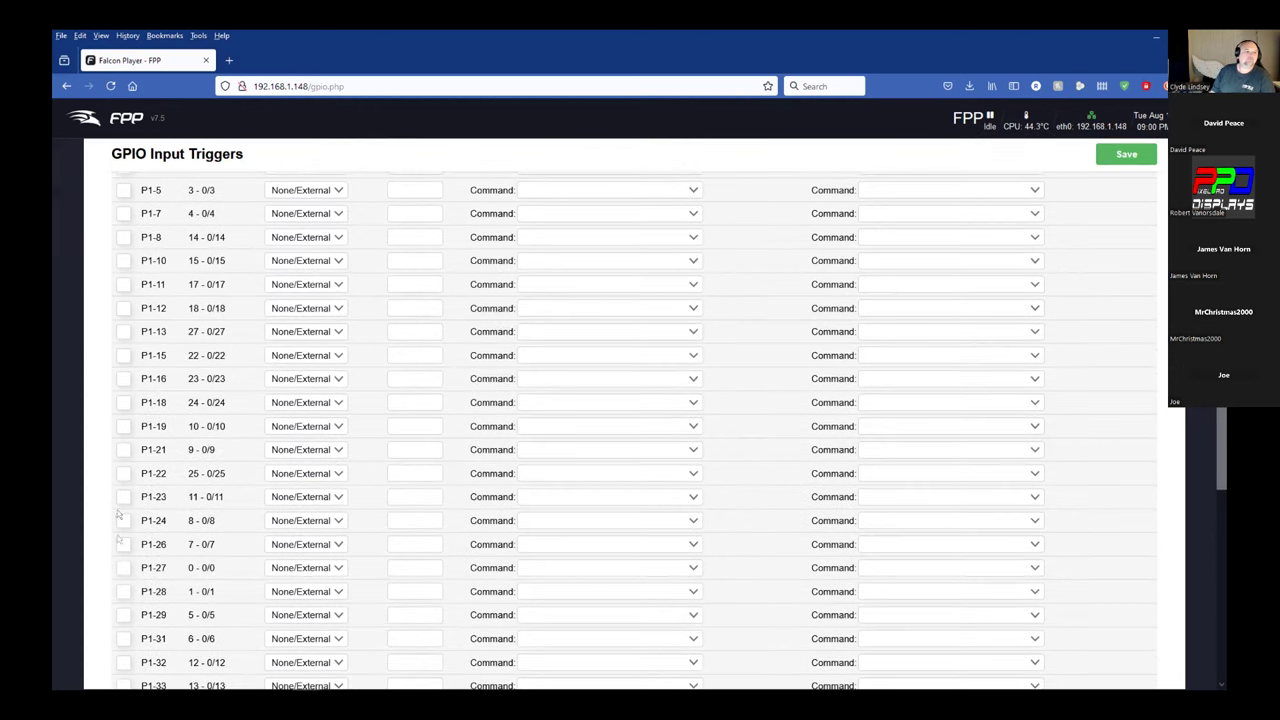
click(122, 544)
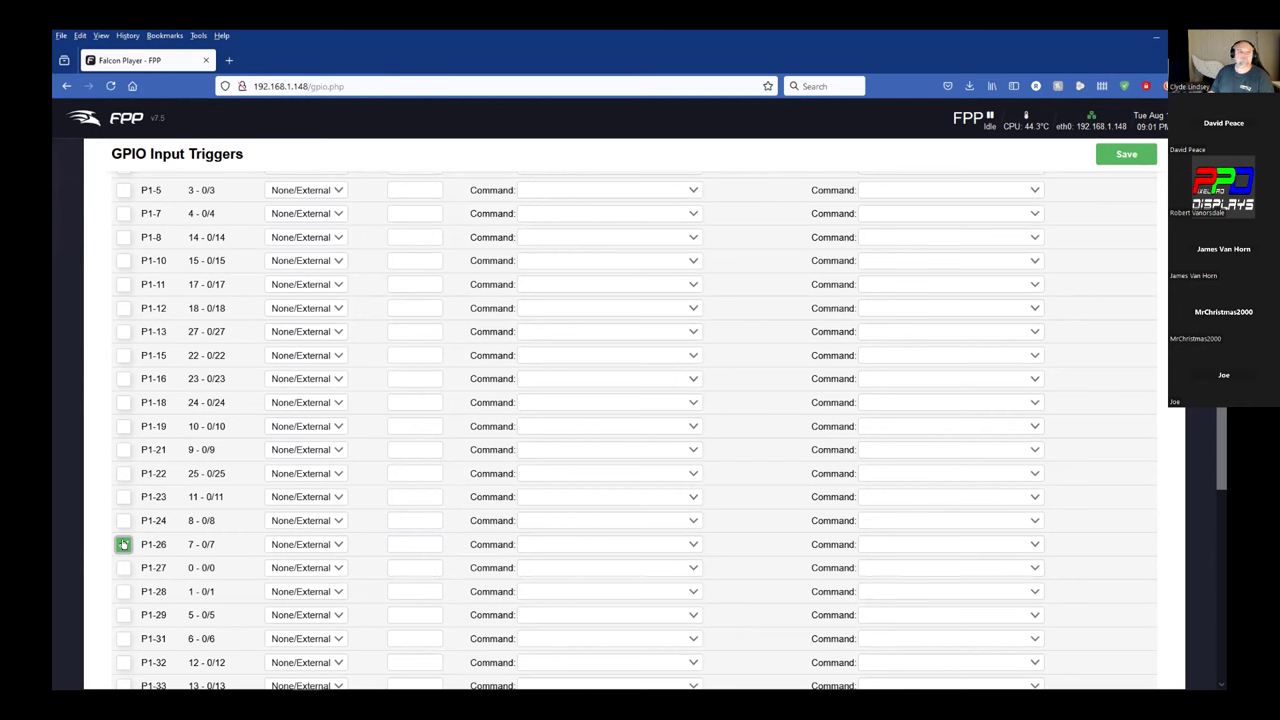
click(337, 546)
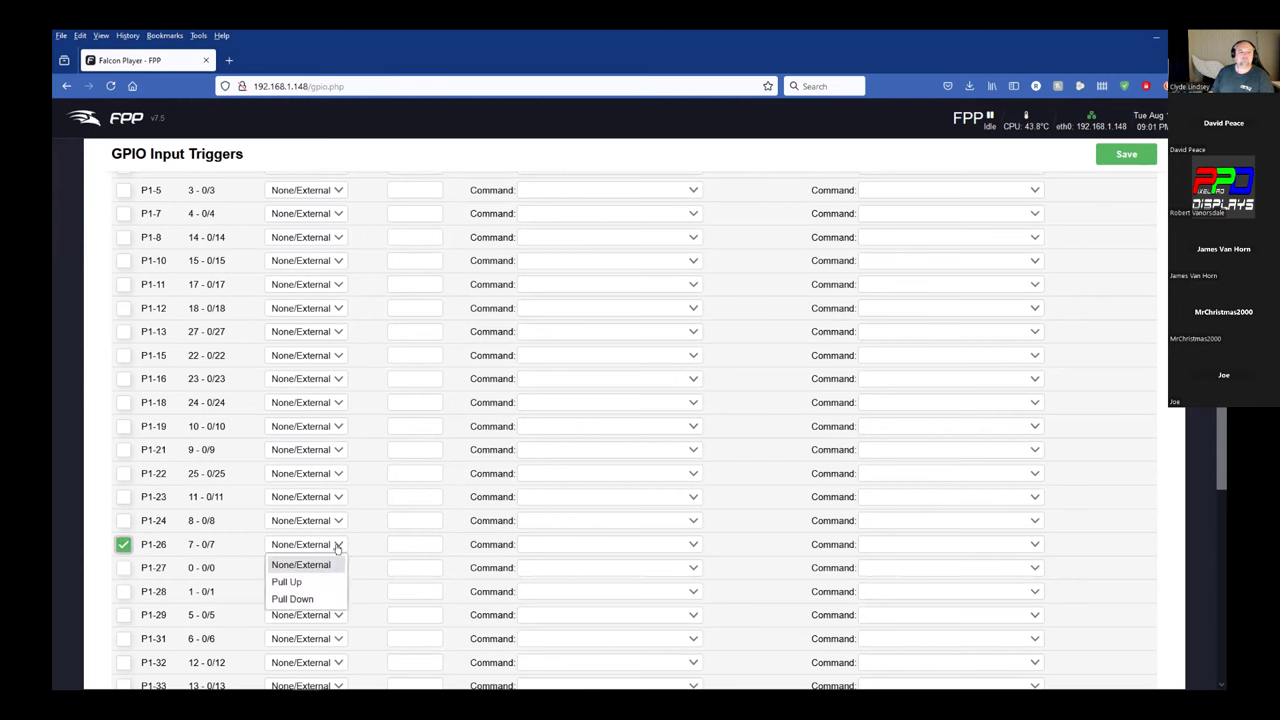
click(333, 598)
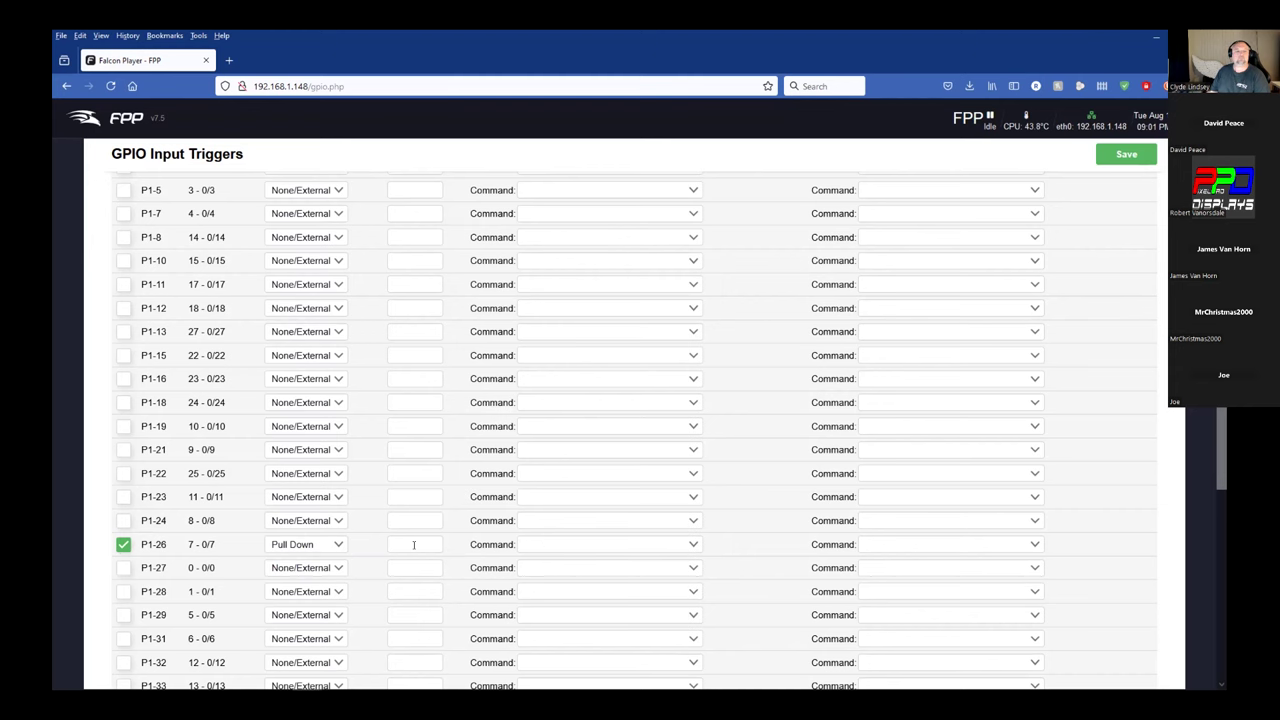
Step: Enter Red Button as the description of the P1-26 input
scroll(414, 544, up, 2)
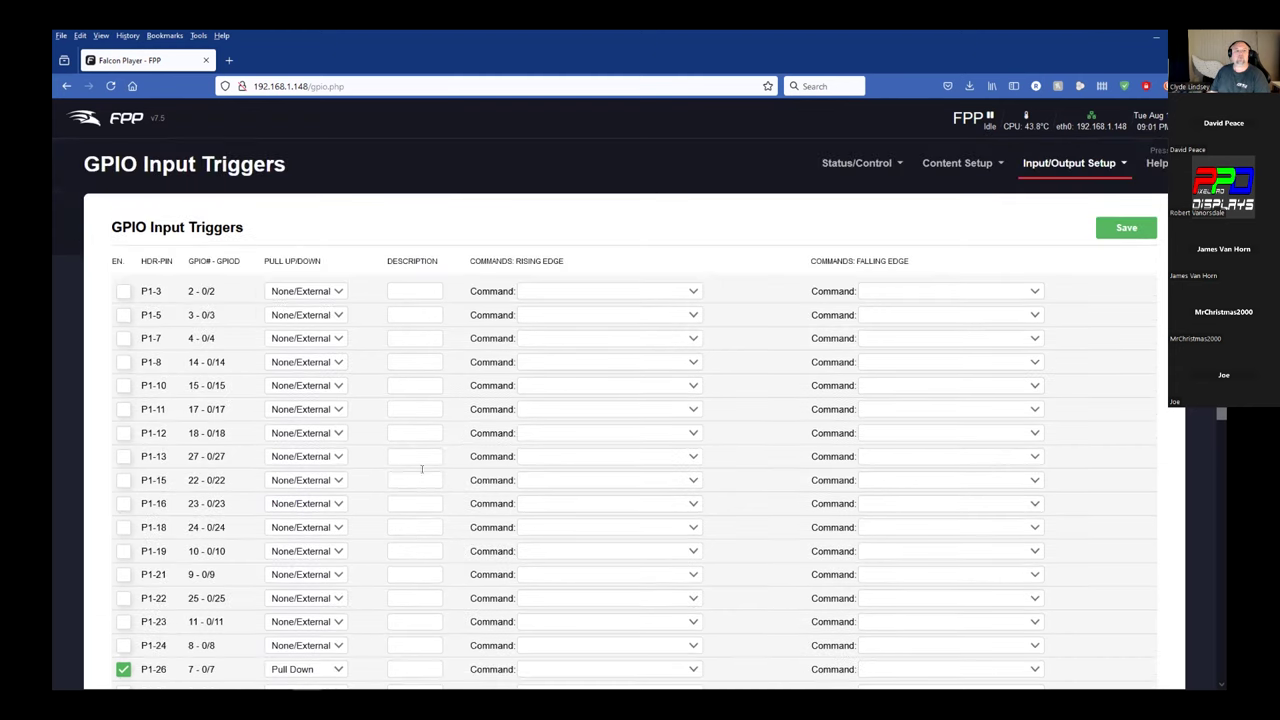
scroll(401, 567, down, 4)
click(397, 419)
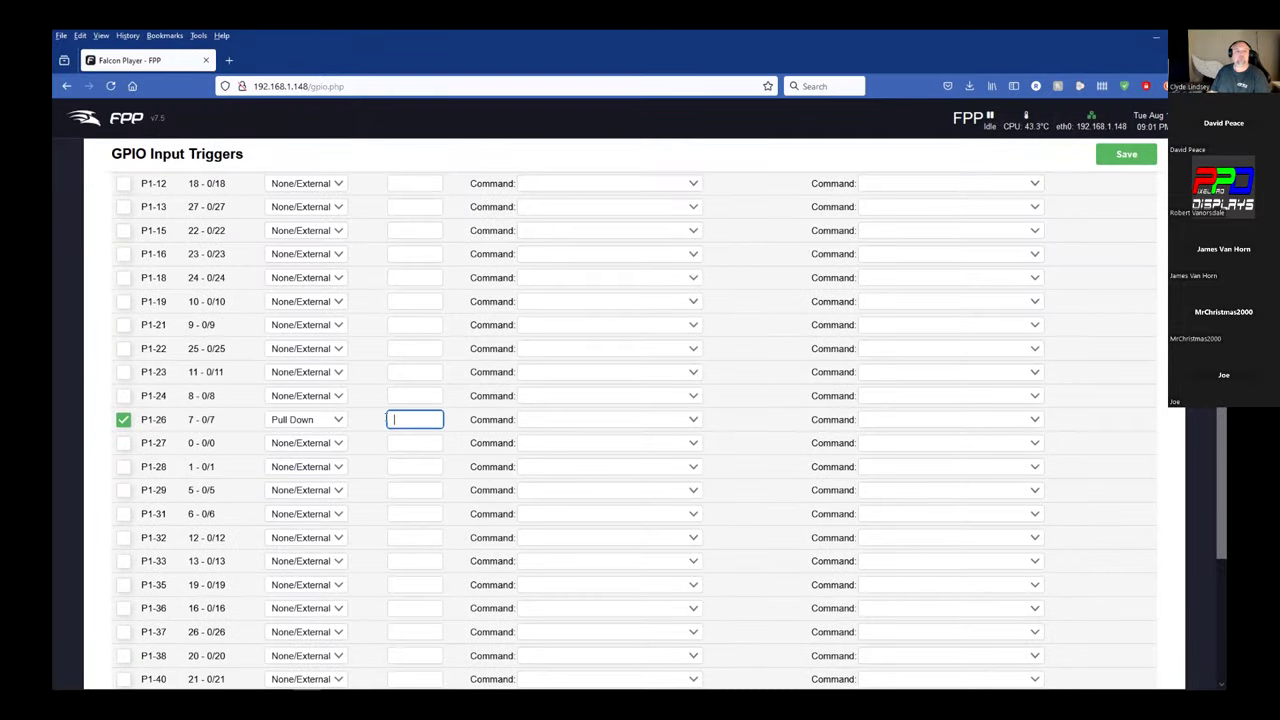
scroll(386, 406, up, 4)
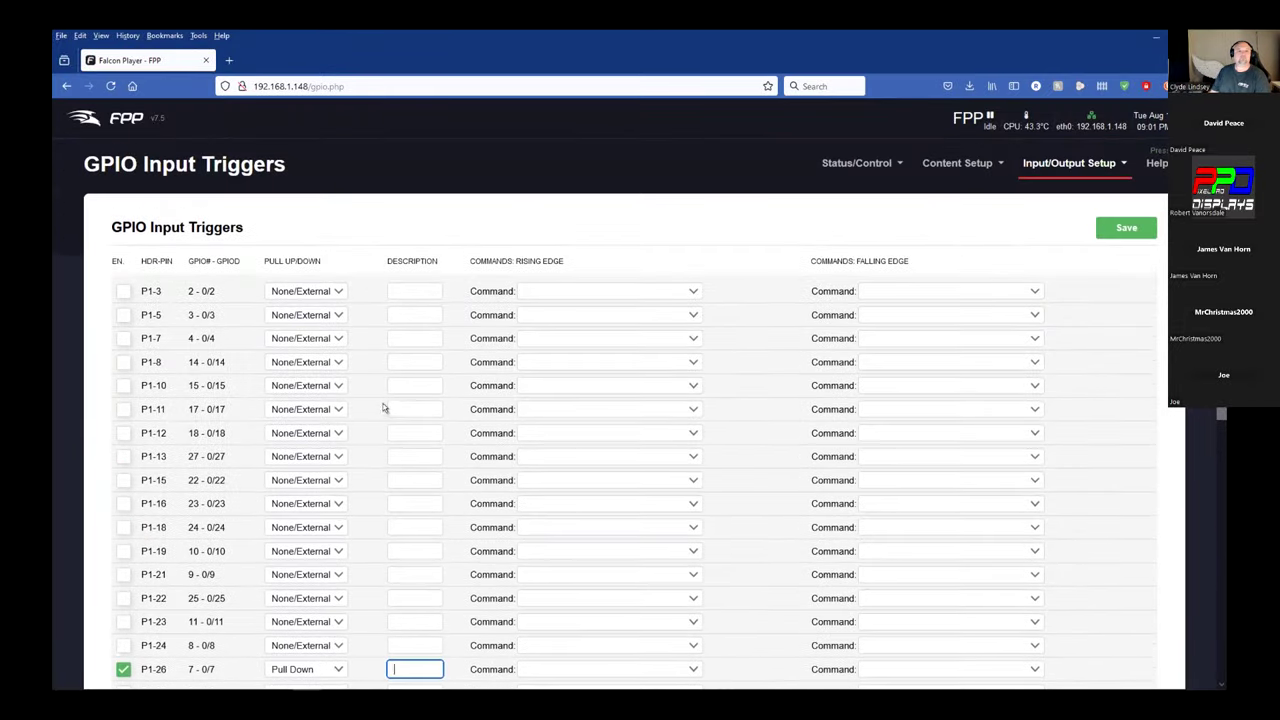
scroll(386, 409, down, 4)
scroll(386, 409, up, 4)
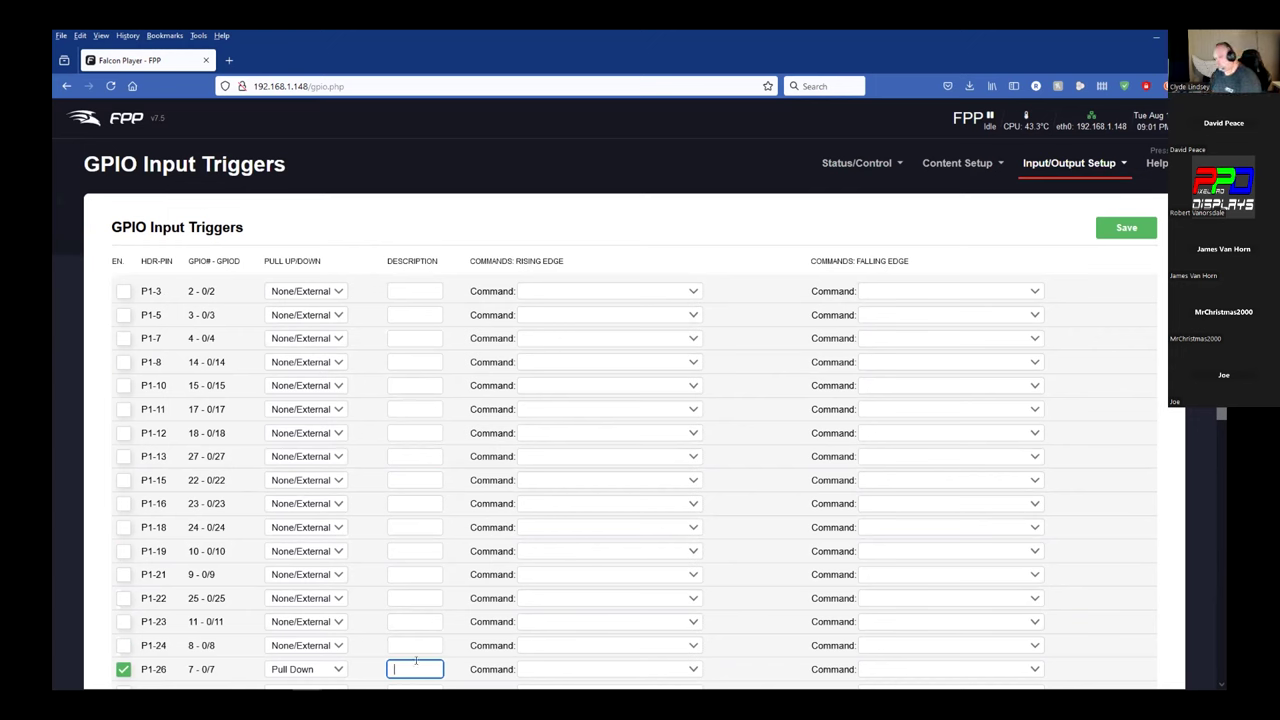
text(Red Button)
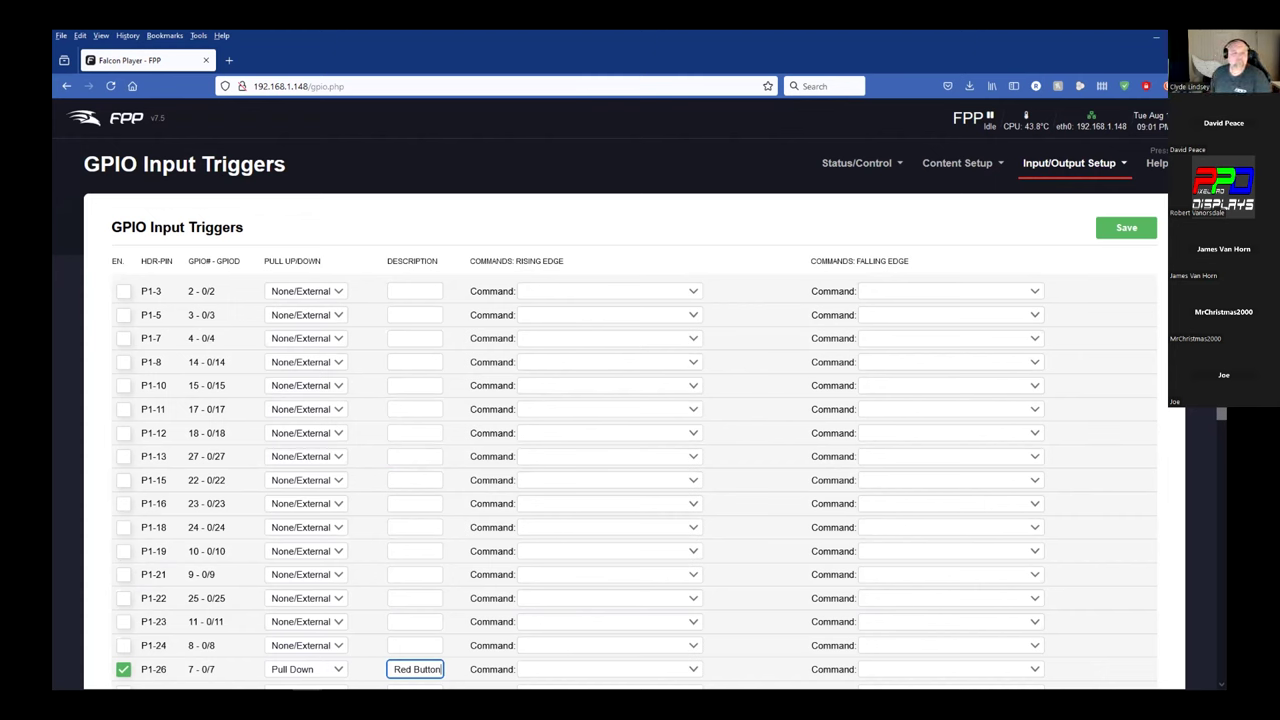
click(484, 665)
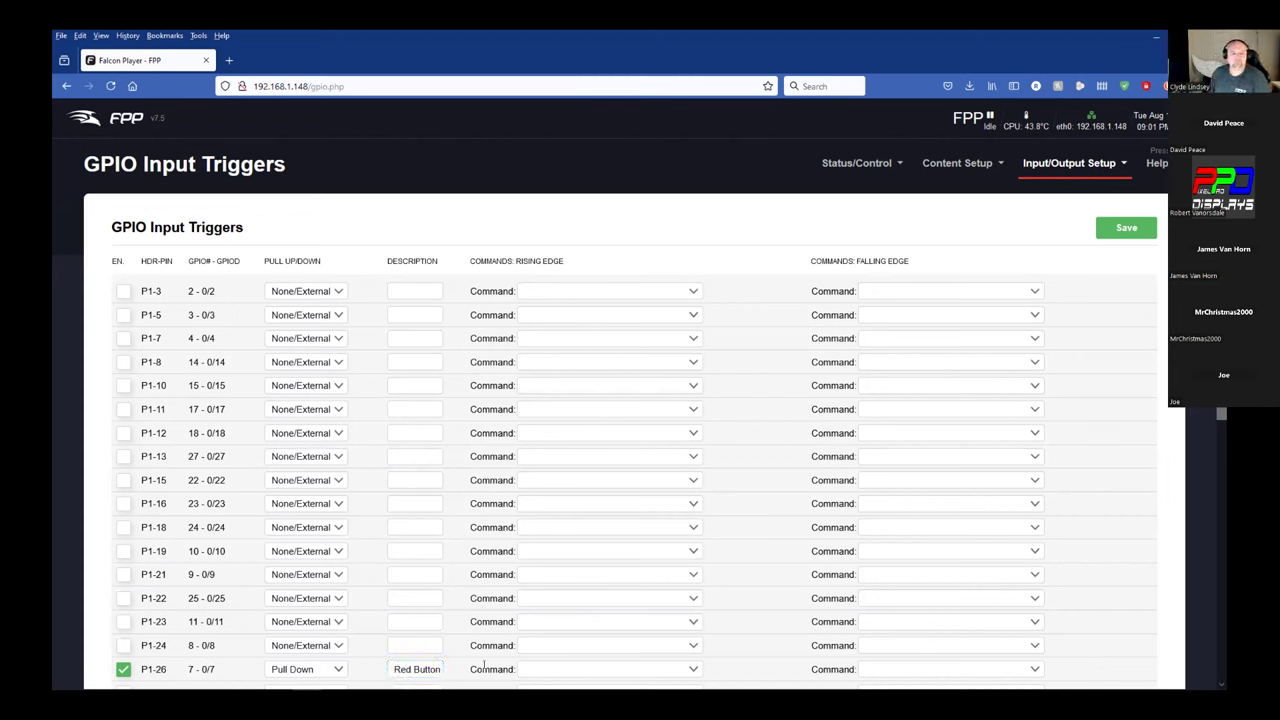
scroll(480, 645, down, 2)
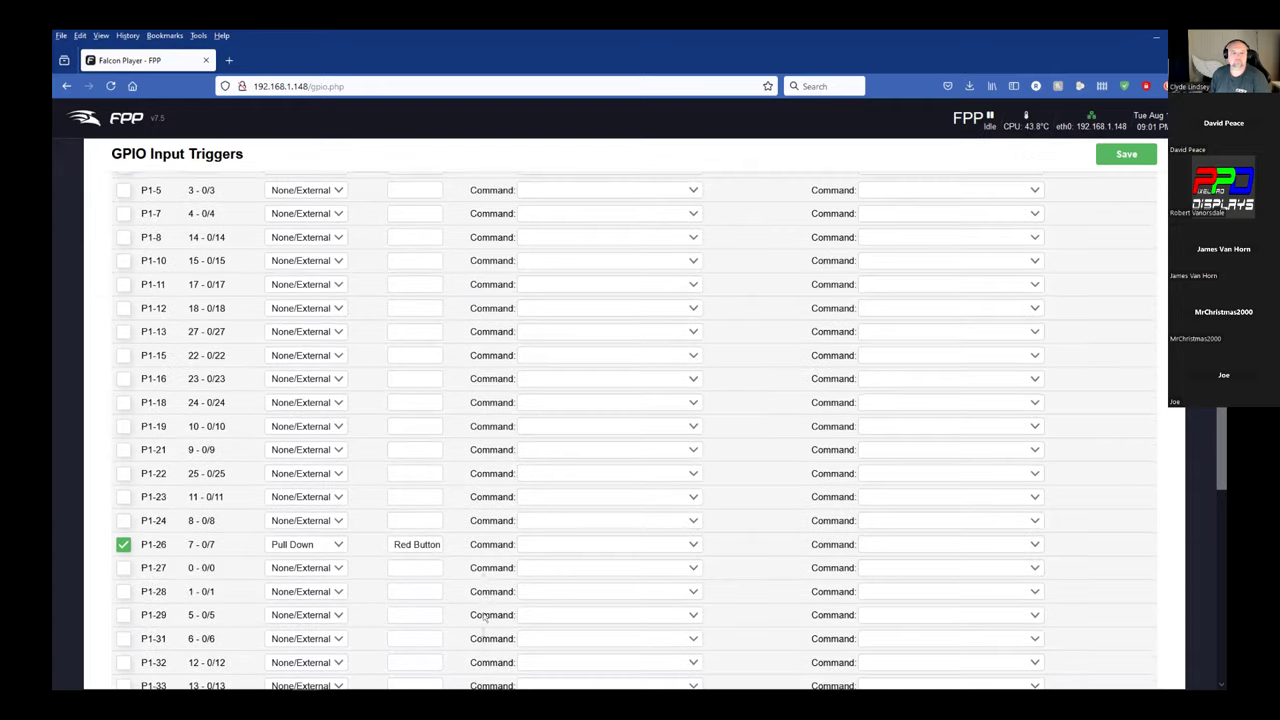
scroll(480, 540, up, 2)
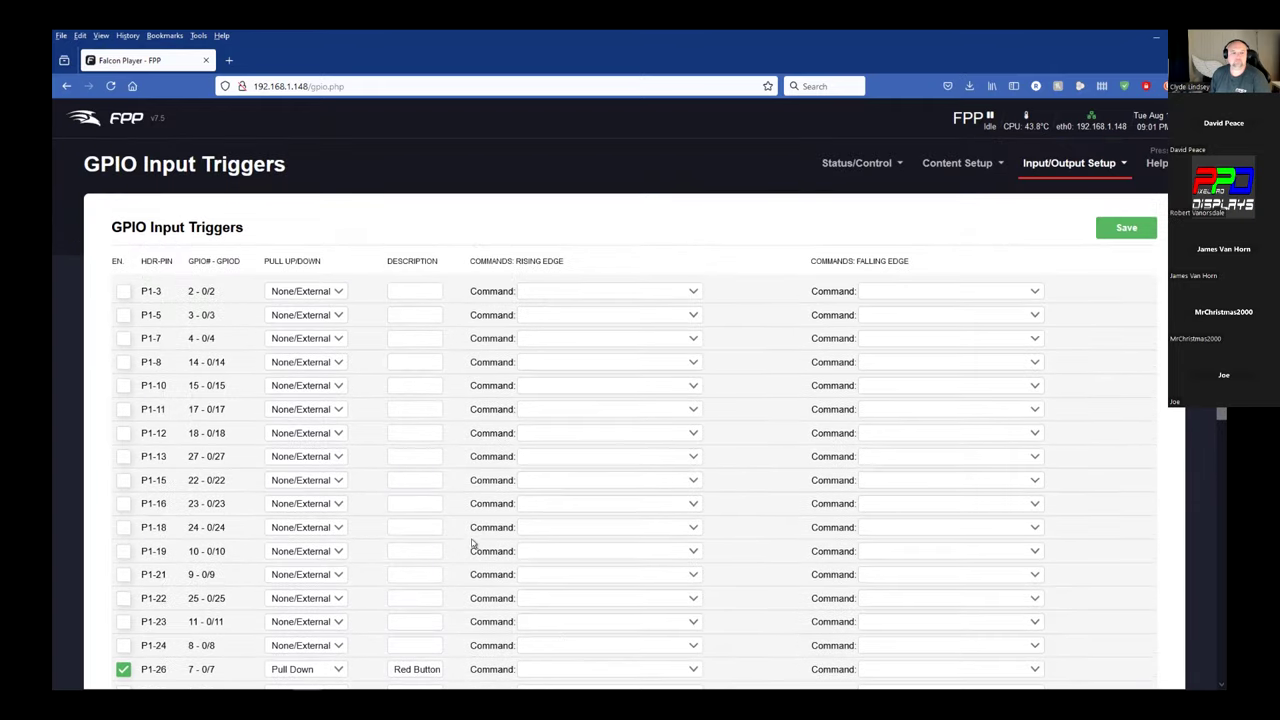
Step: Review the available trigger commands and assign Start Playlist to the rising edge of the P1-26 input
click(533, 669)
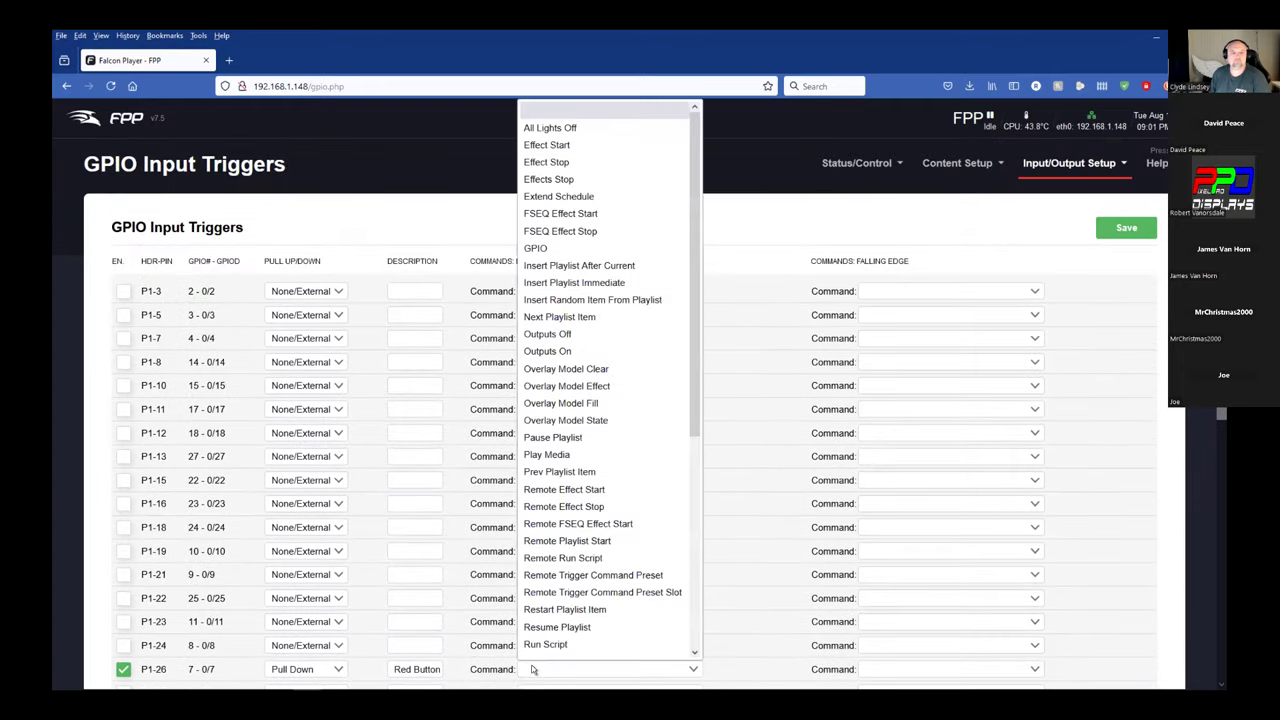
click(533, 669)
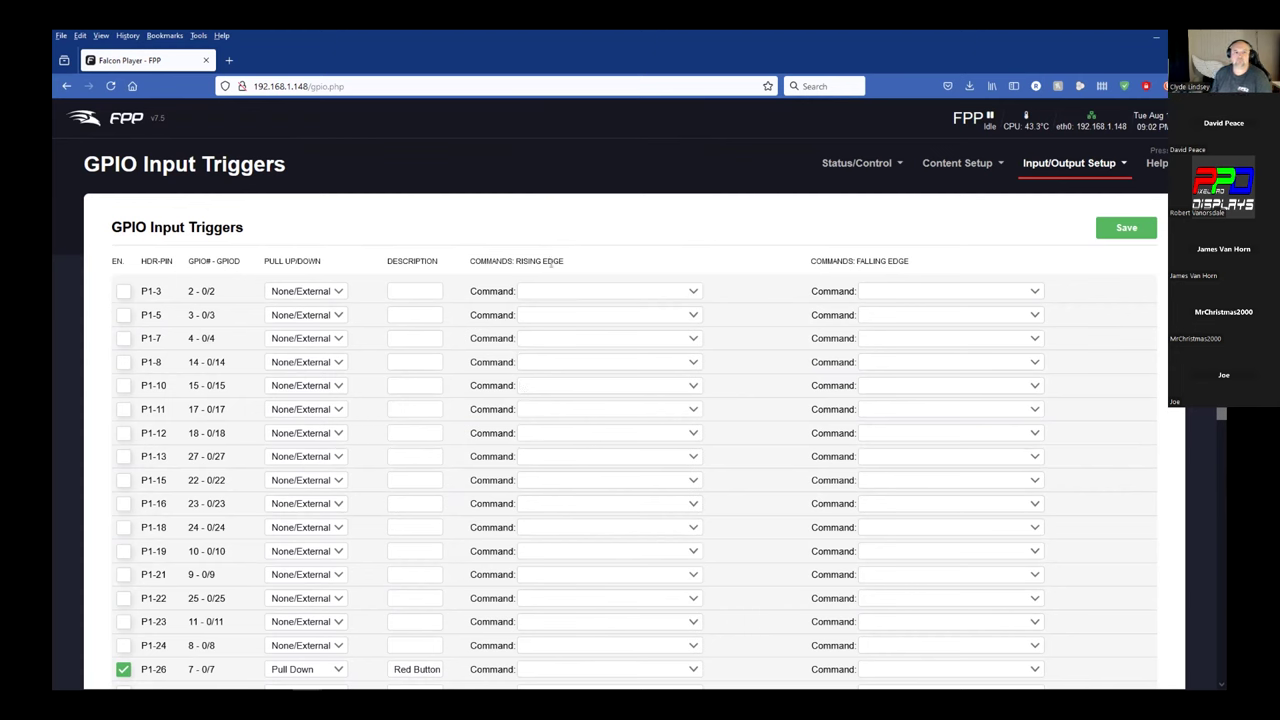
click(549, 669)
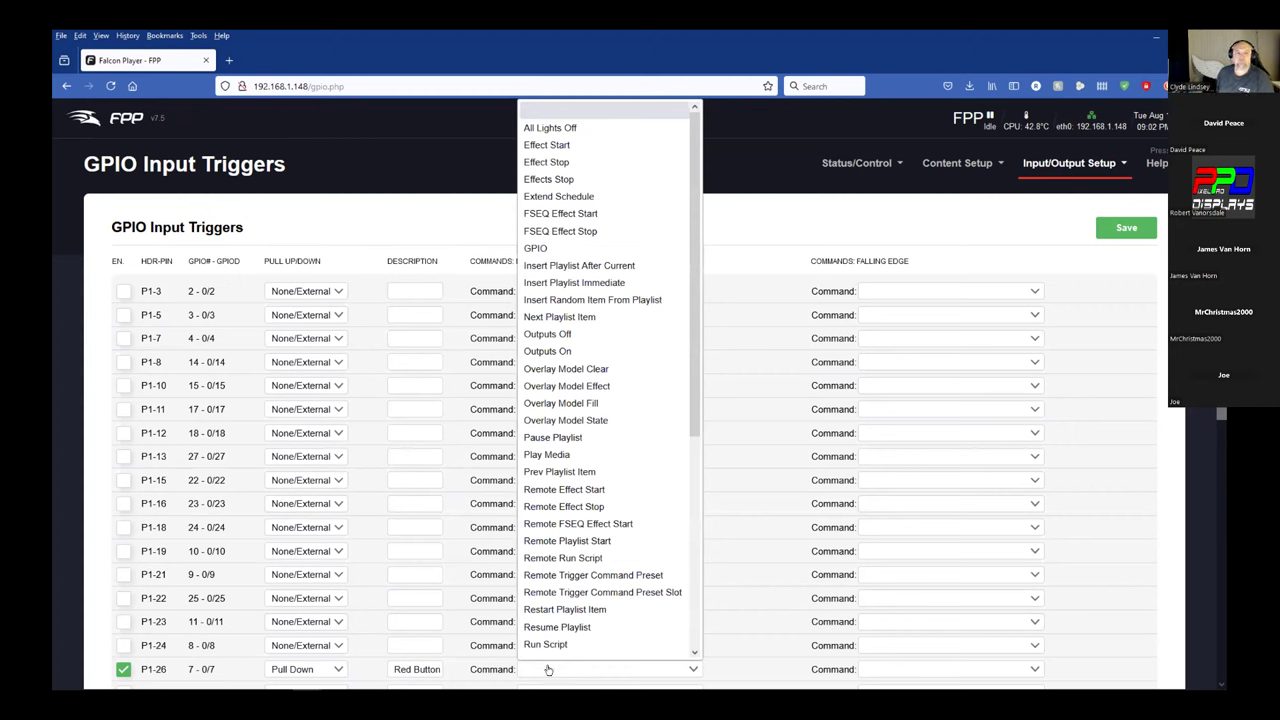
scroll(546, 648, down, 1)
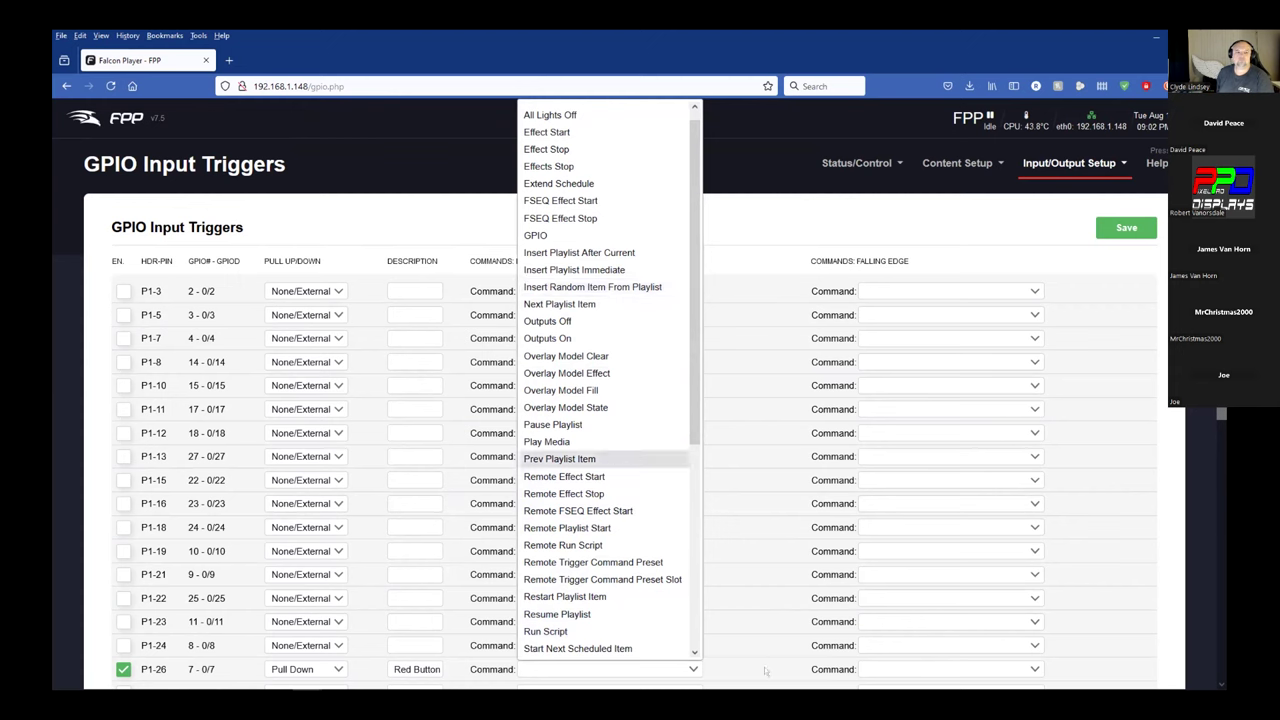
click(903, 669)
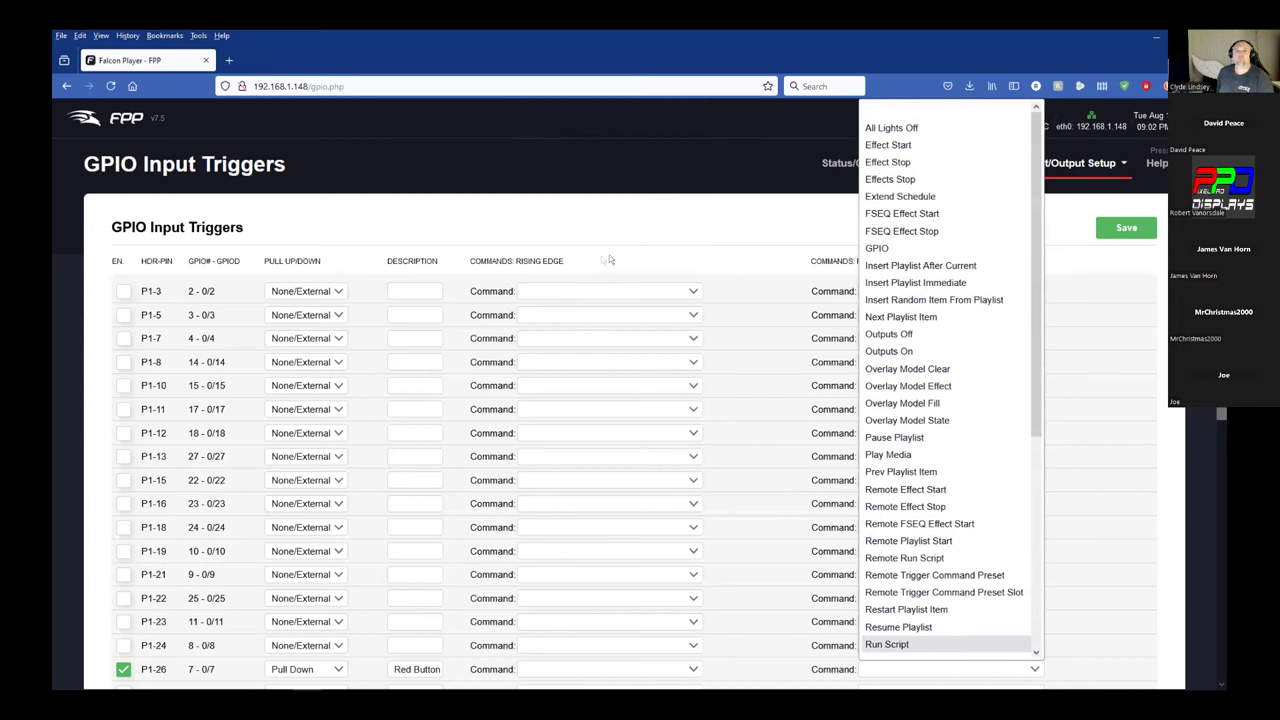
click(694, 669)
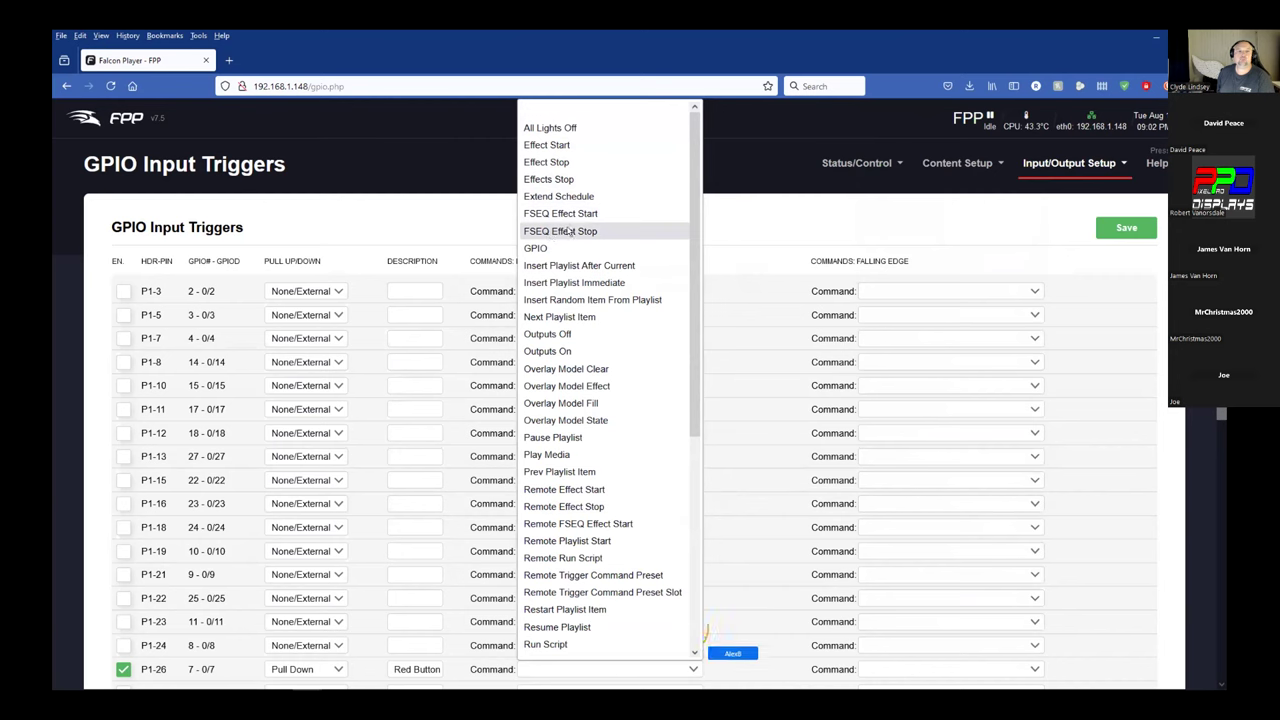
scroll(570, 231, down, 4)
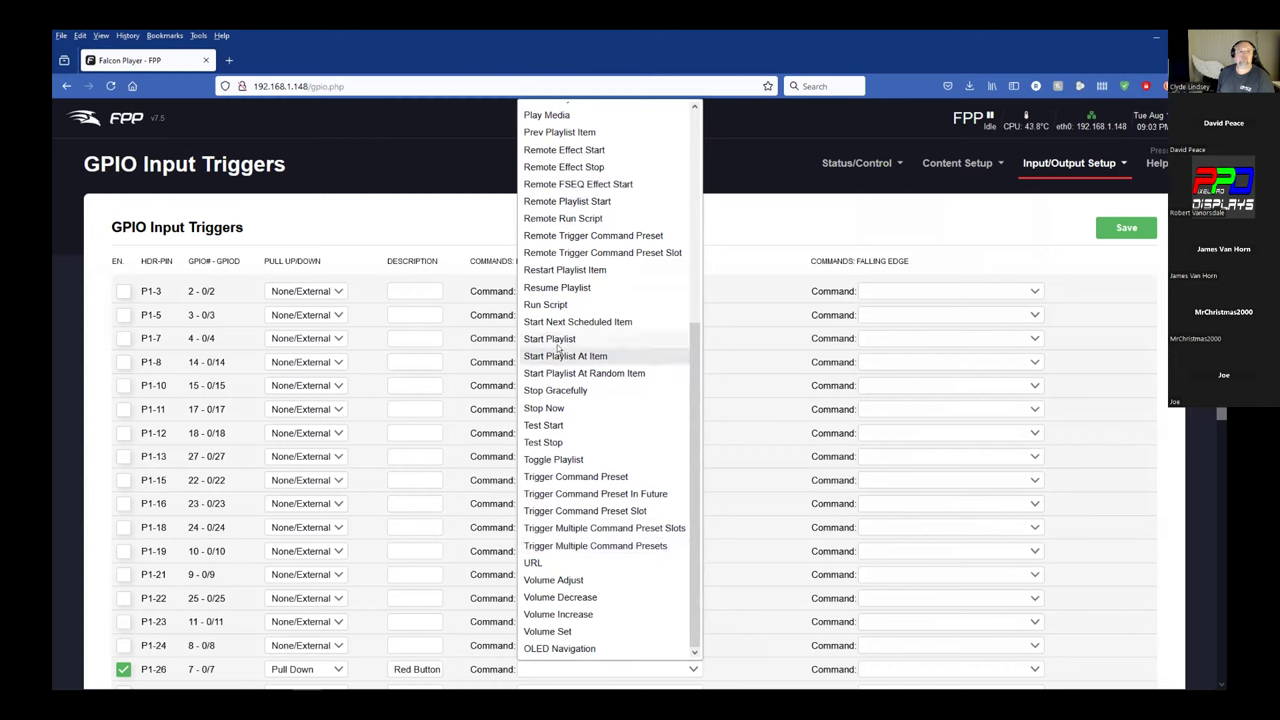
scroll(549, 312, up, 5)
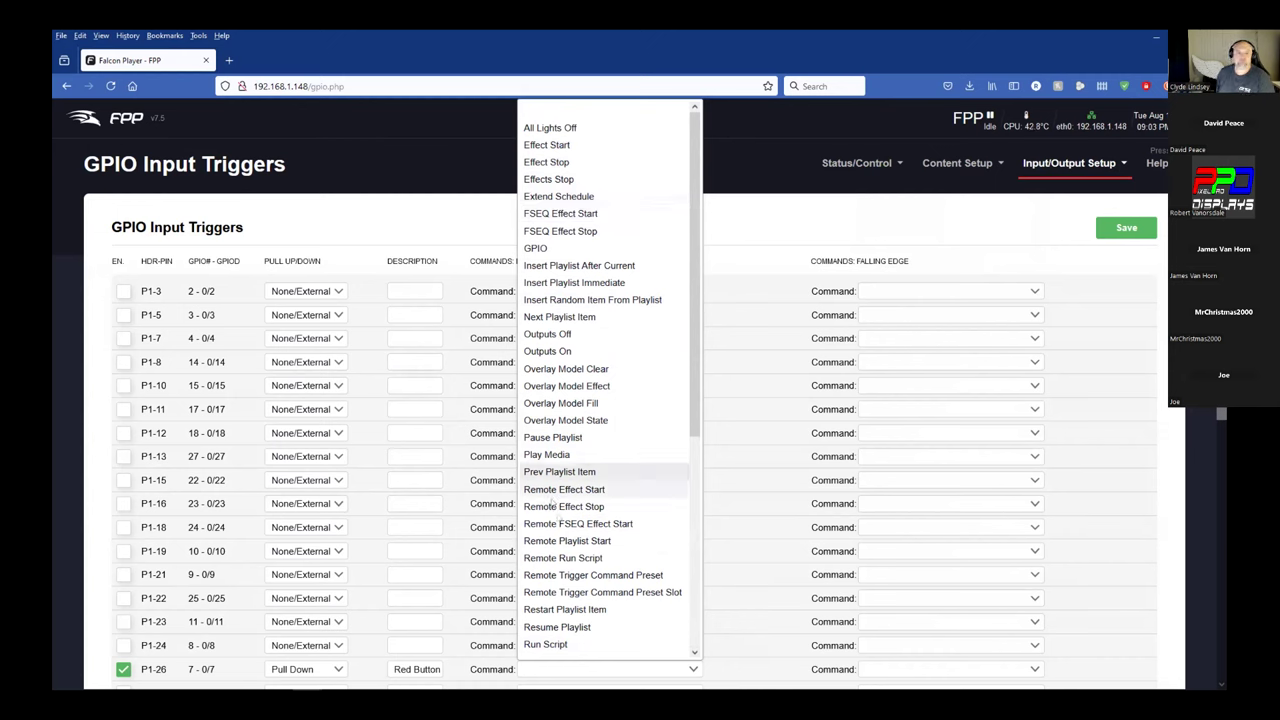
scroll(563, 598, down, 4)
scroll(563, 598, down, 3)
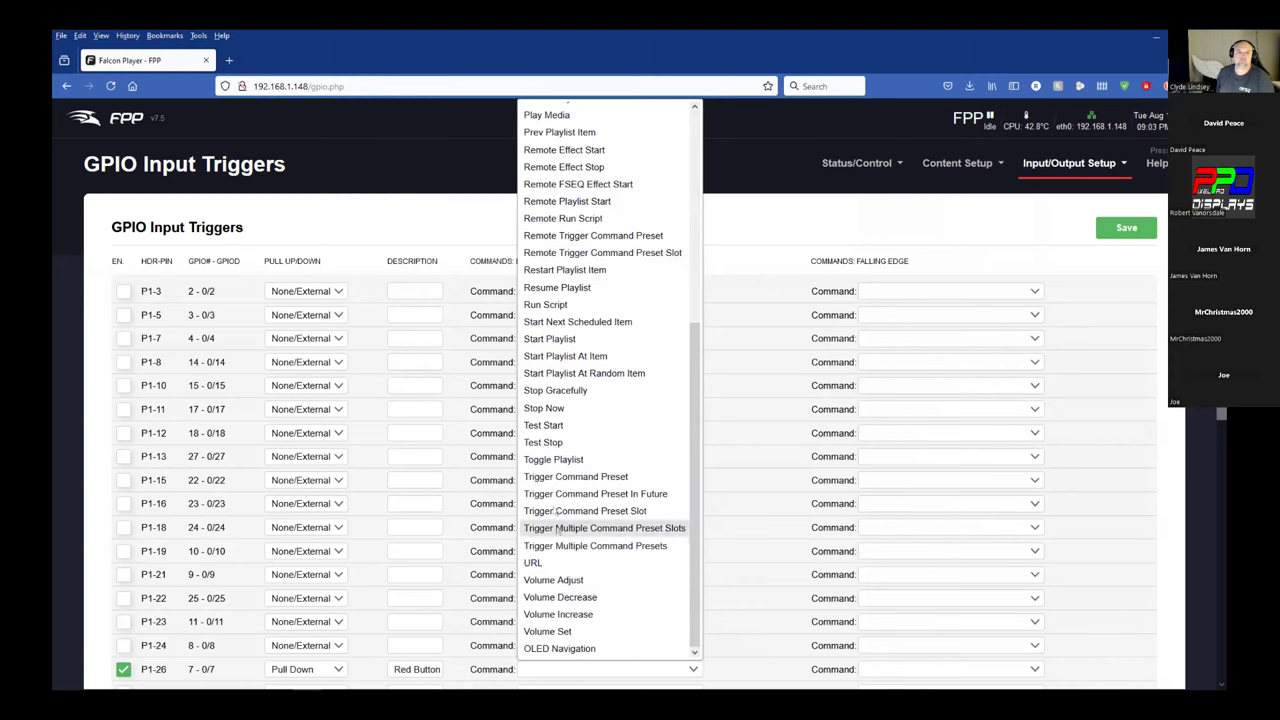
click(540, 339)
Step: Choose Red Wings.fseq as the playlist that P1-26's rising-edge command starts
scroll(657, 557, down, 3)
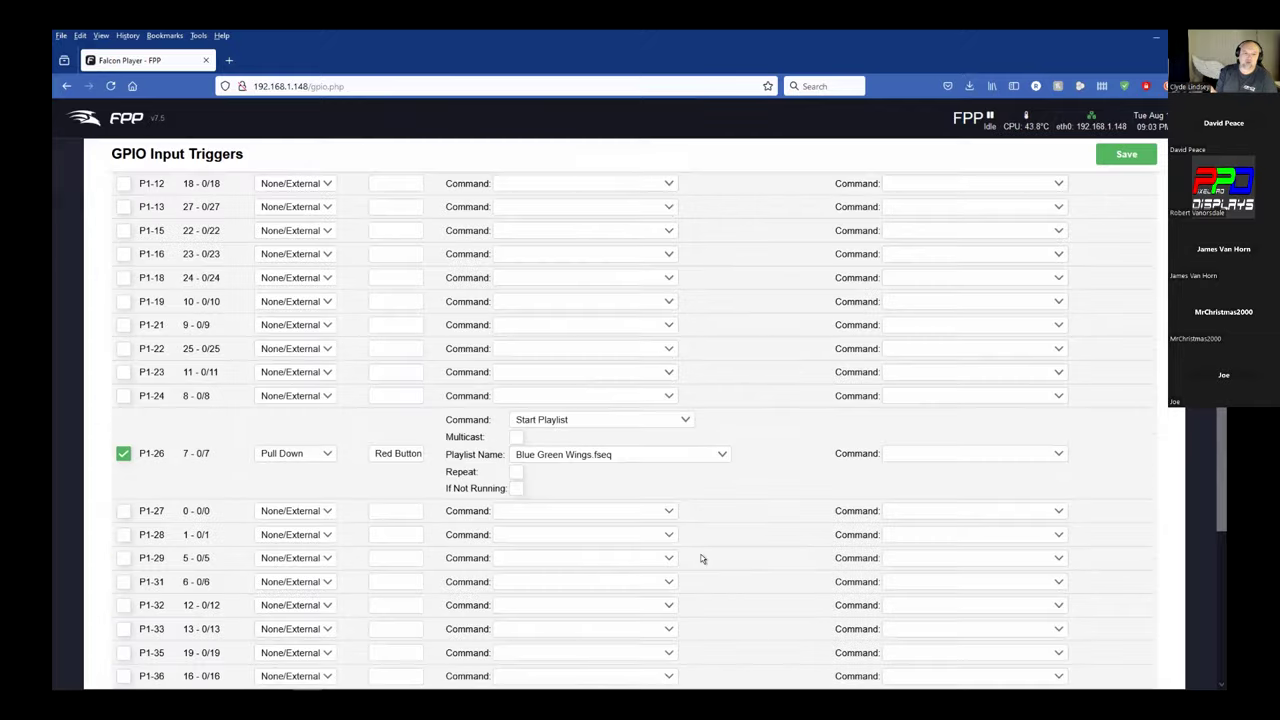
click(545, 458)
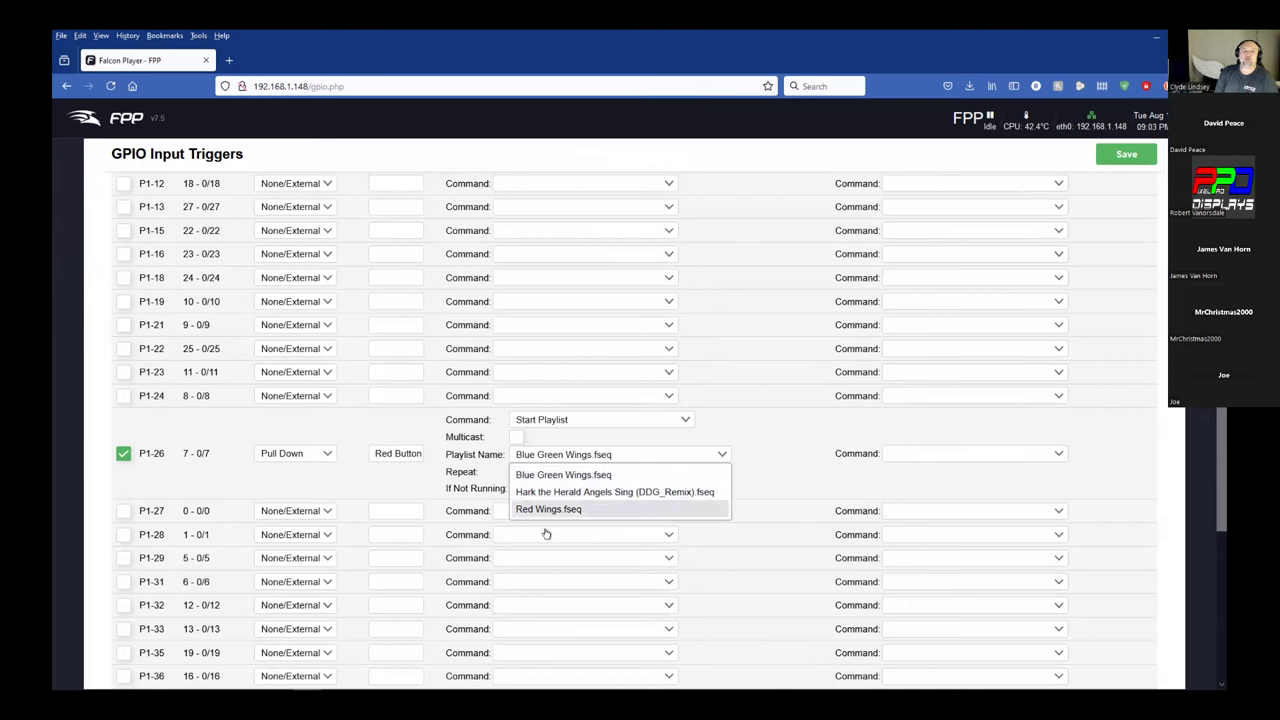
click(555, 475)
click(548, 455)
click(562, 510)
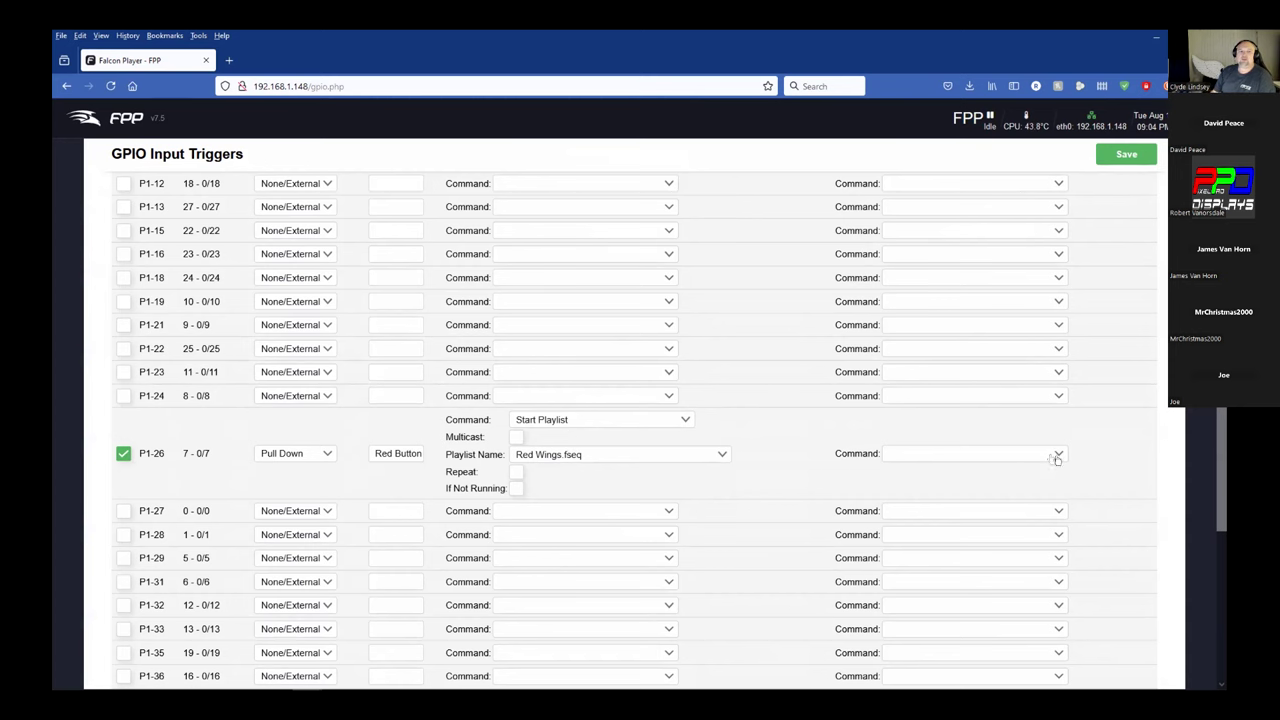
Step: Enable the If Not Running option for P1-26's Start Playlist command
scroll(1047, 455, up, 5)
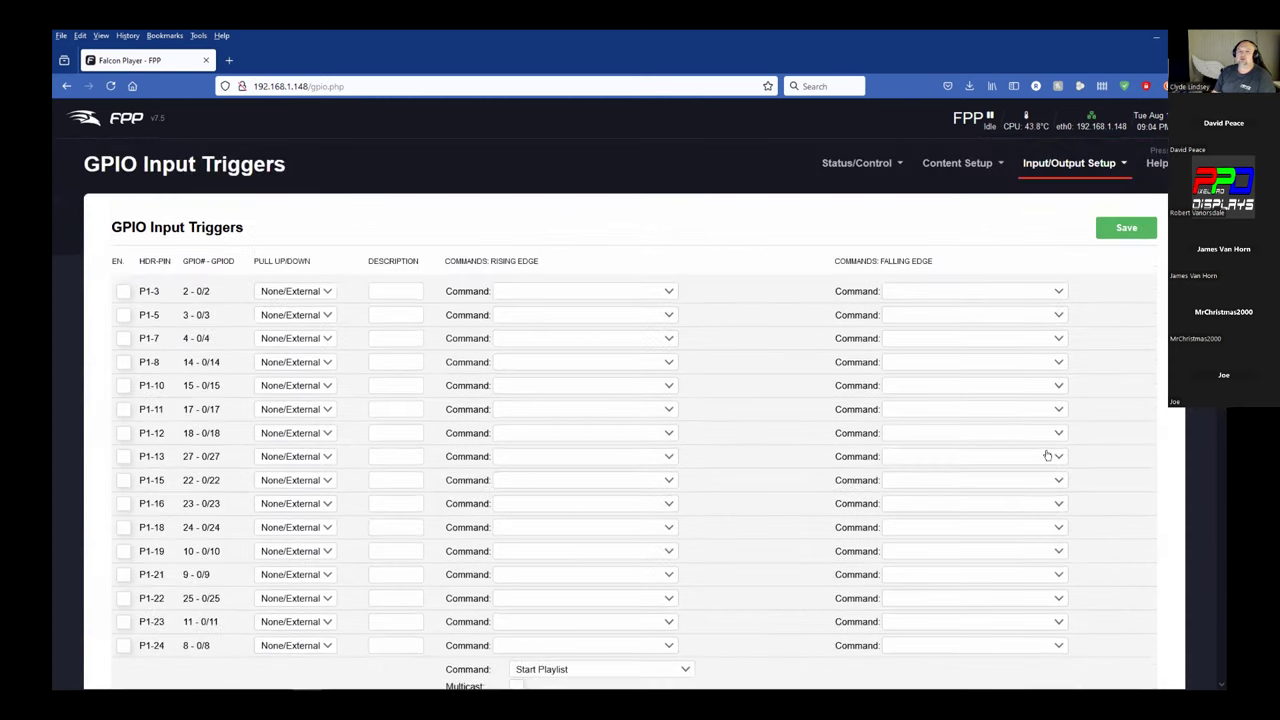
scroll(1047, 455, down, 3)
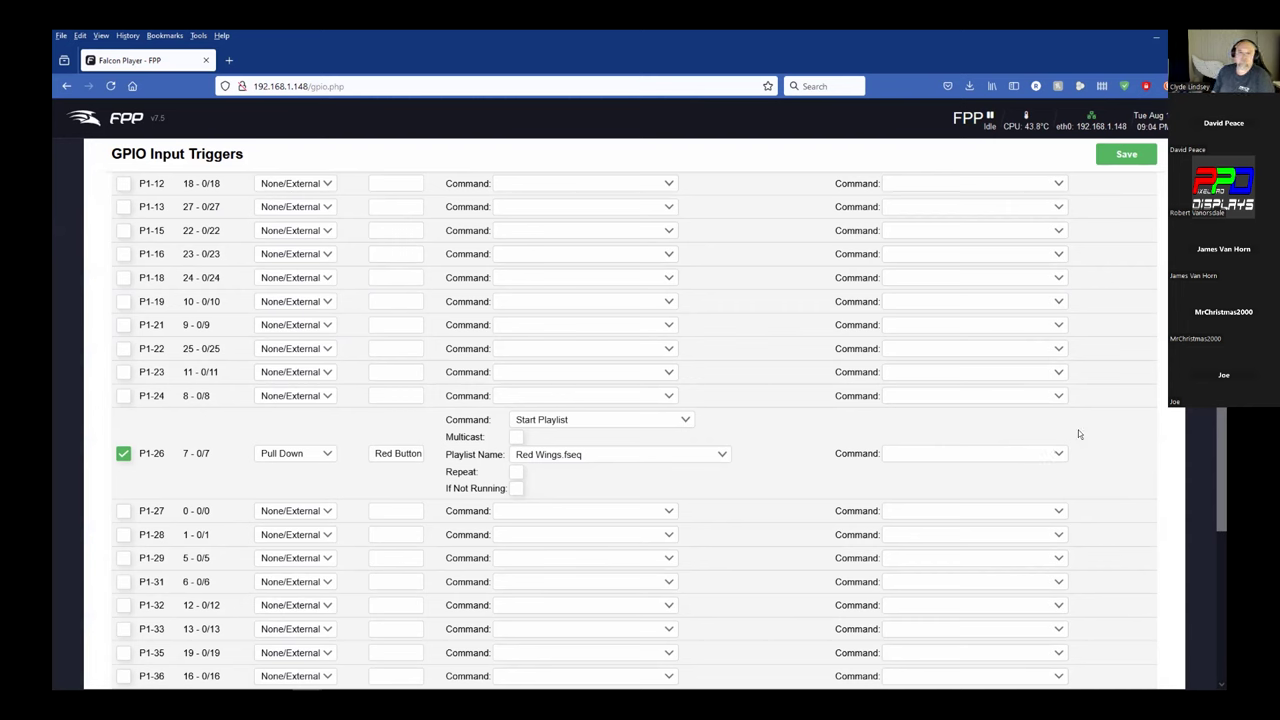
click(515, 489)
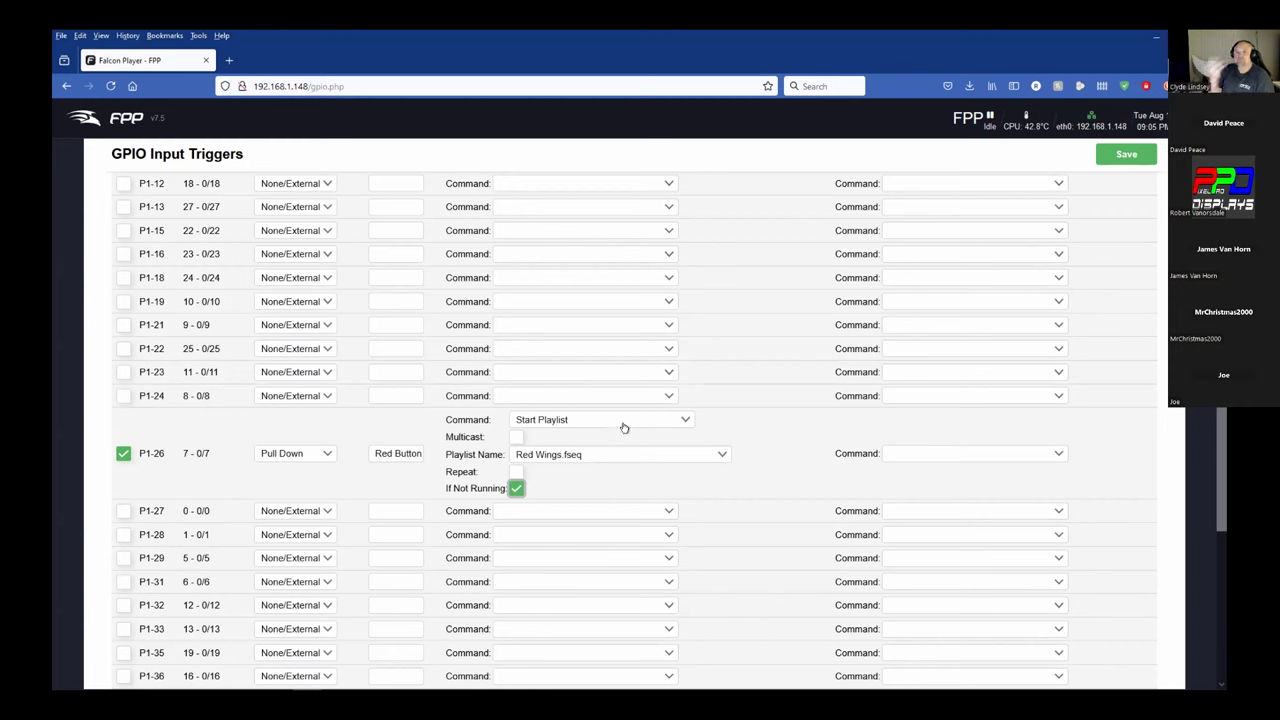
Step: Save the GPIO input triggers and restart FPPD to apply them
click(1134, 156)
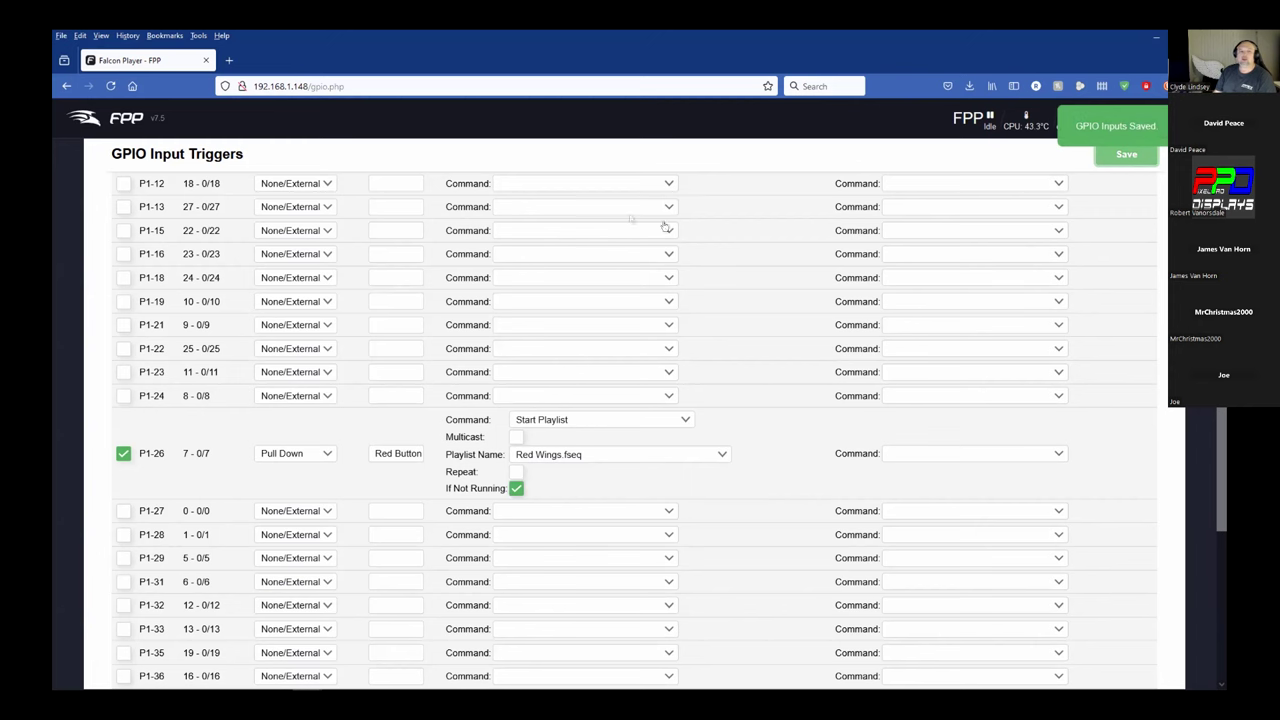
scroll(770, 448, up, 3)
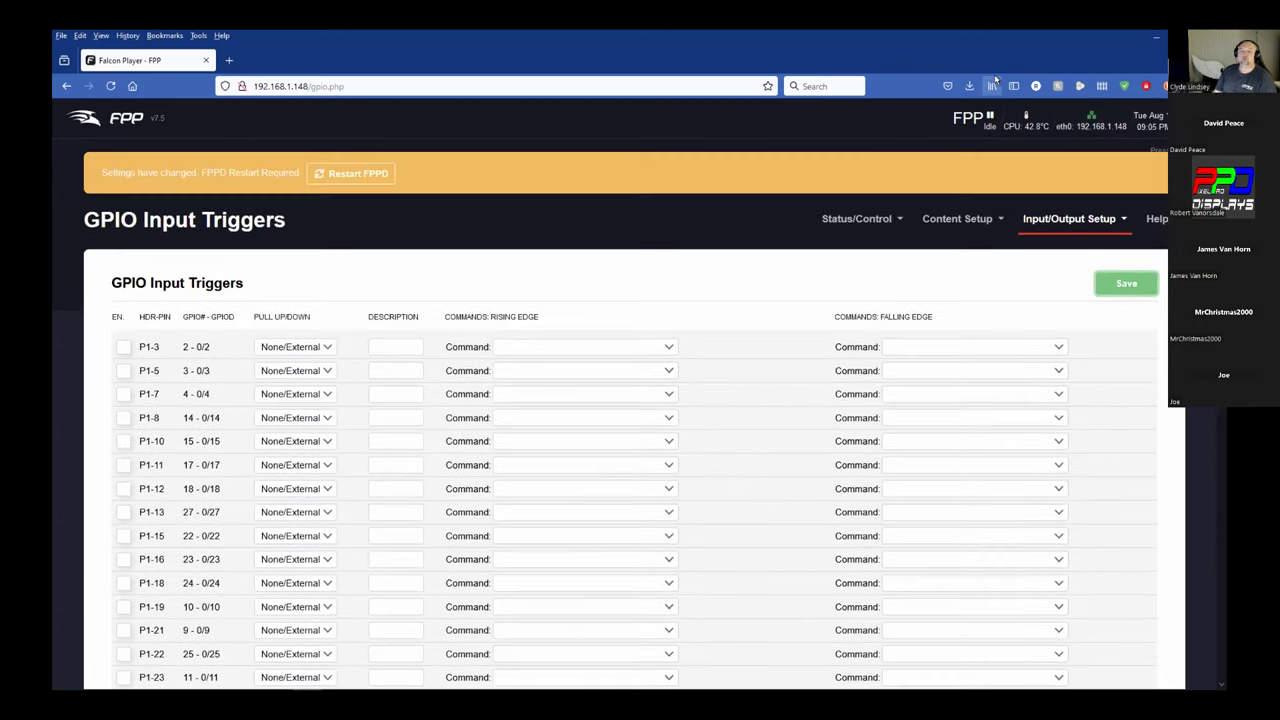
click(340, 178)
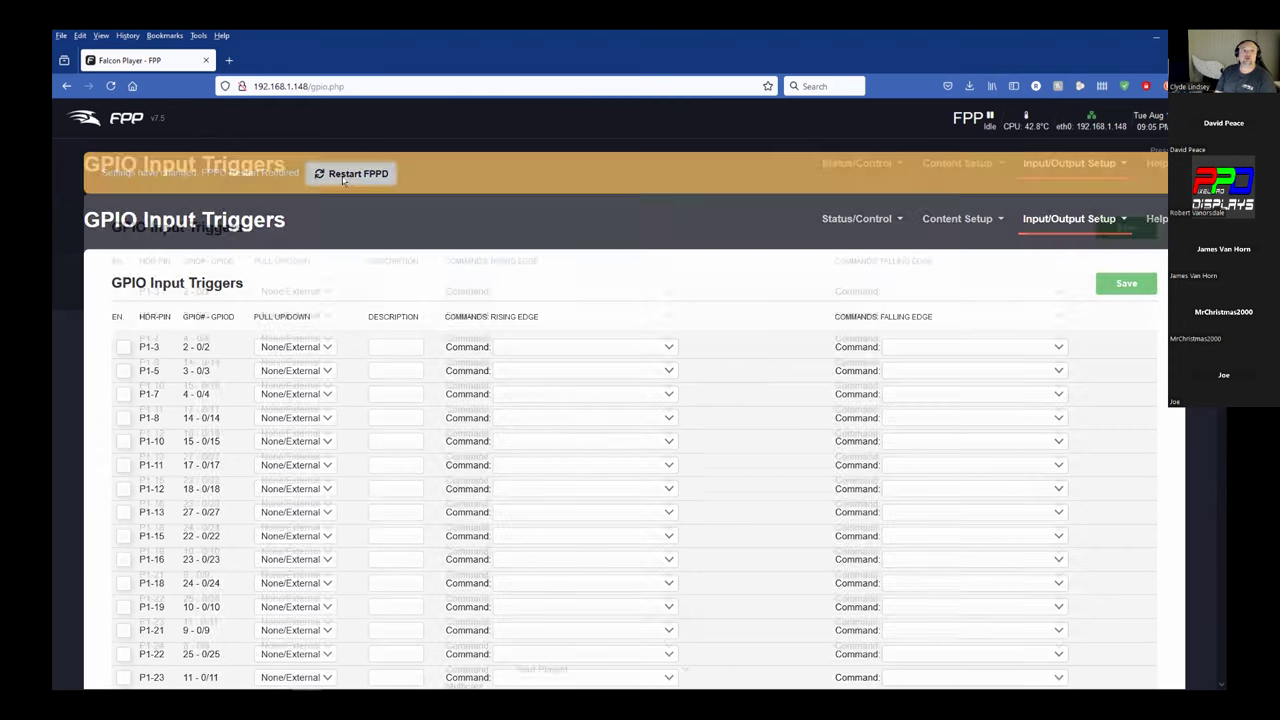
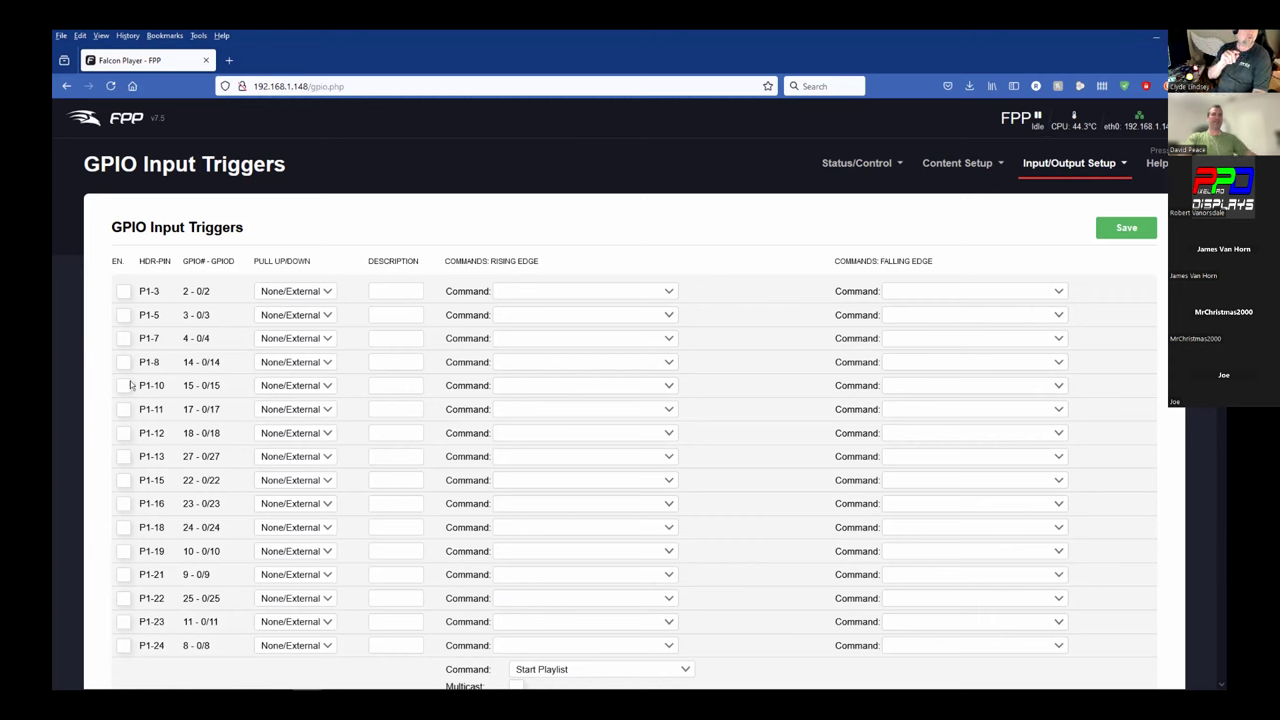
Step: Enable the P1-10 input with Pull Down and describe it as Yellow Button
click(122, 386)
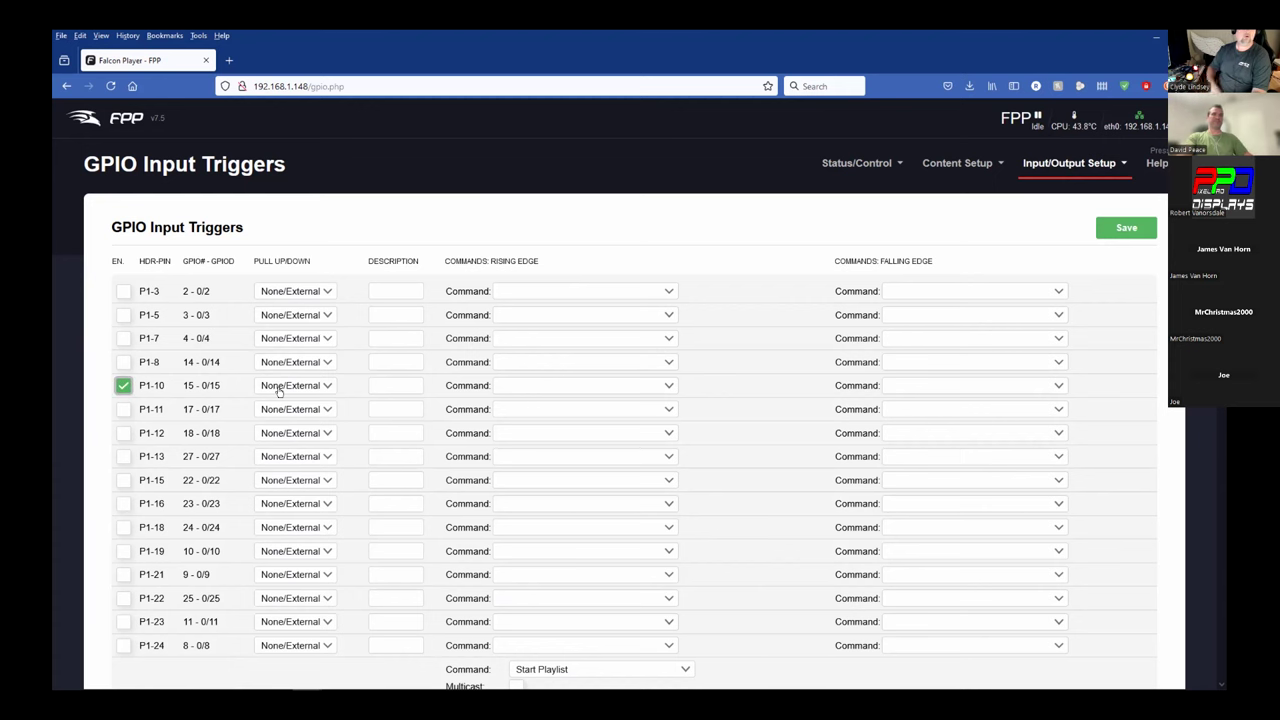
scroll(443, 580, down, 2)
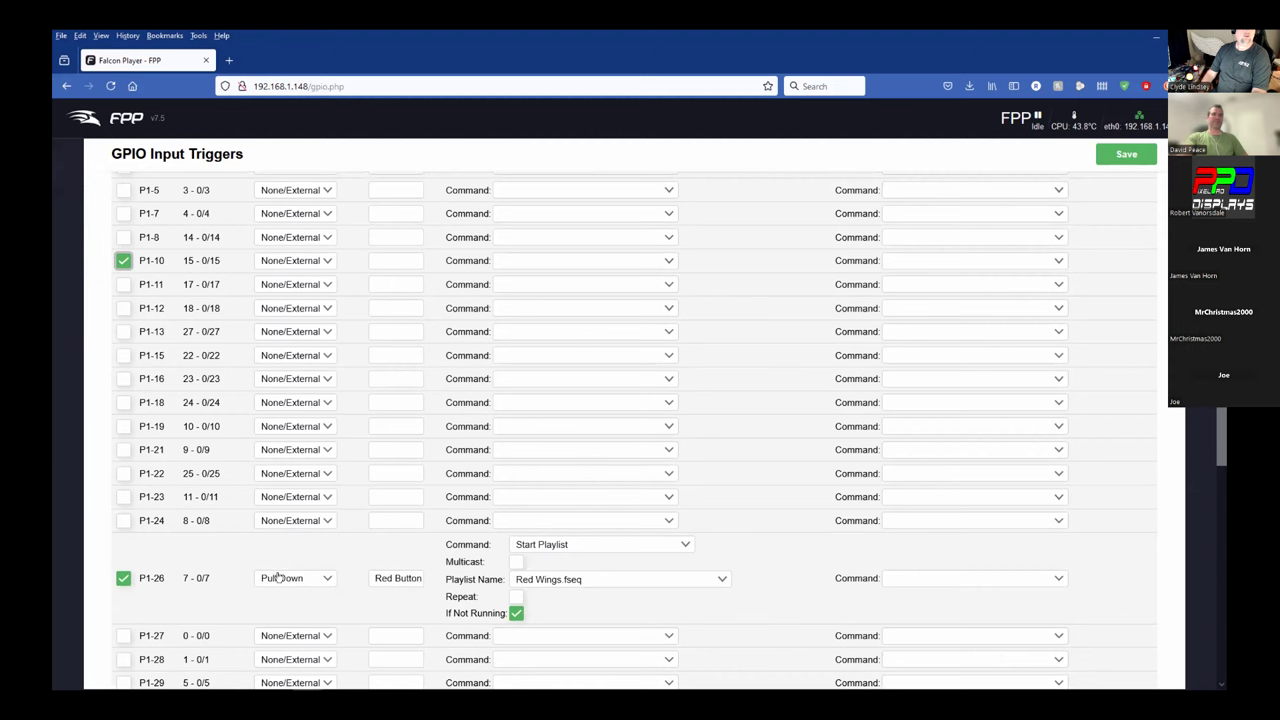
click(306, 264)
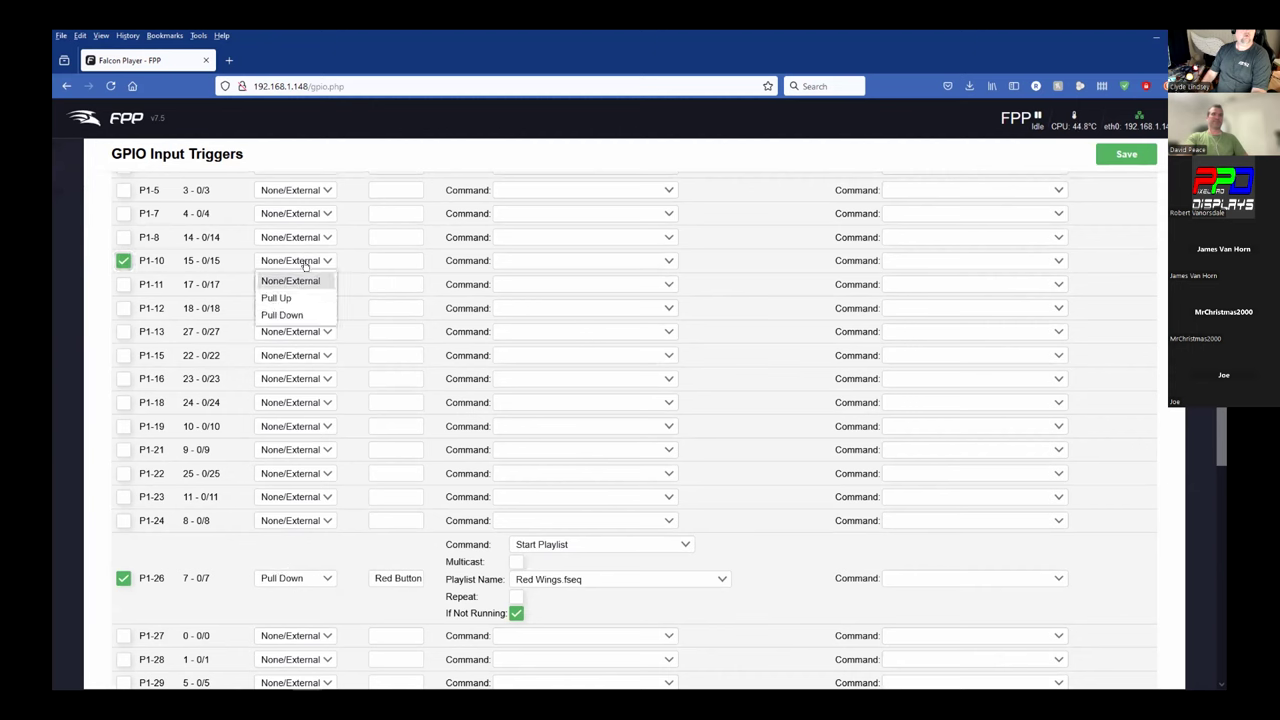
click(285, 315)
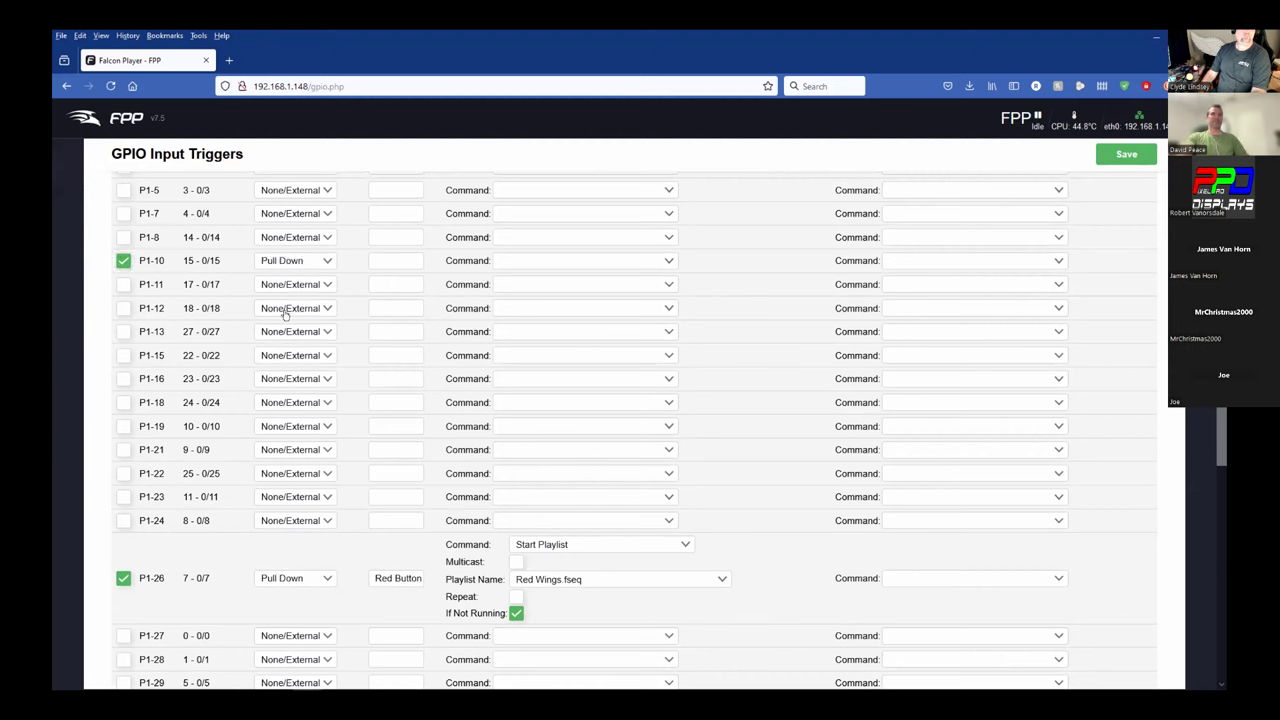
click(375, 260)
text(Y)
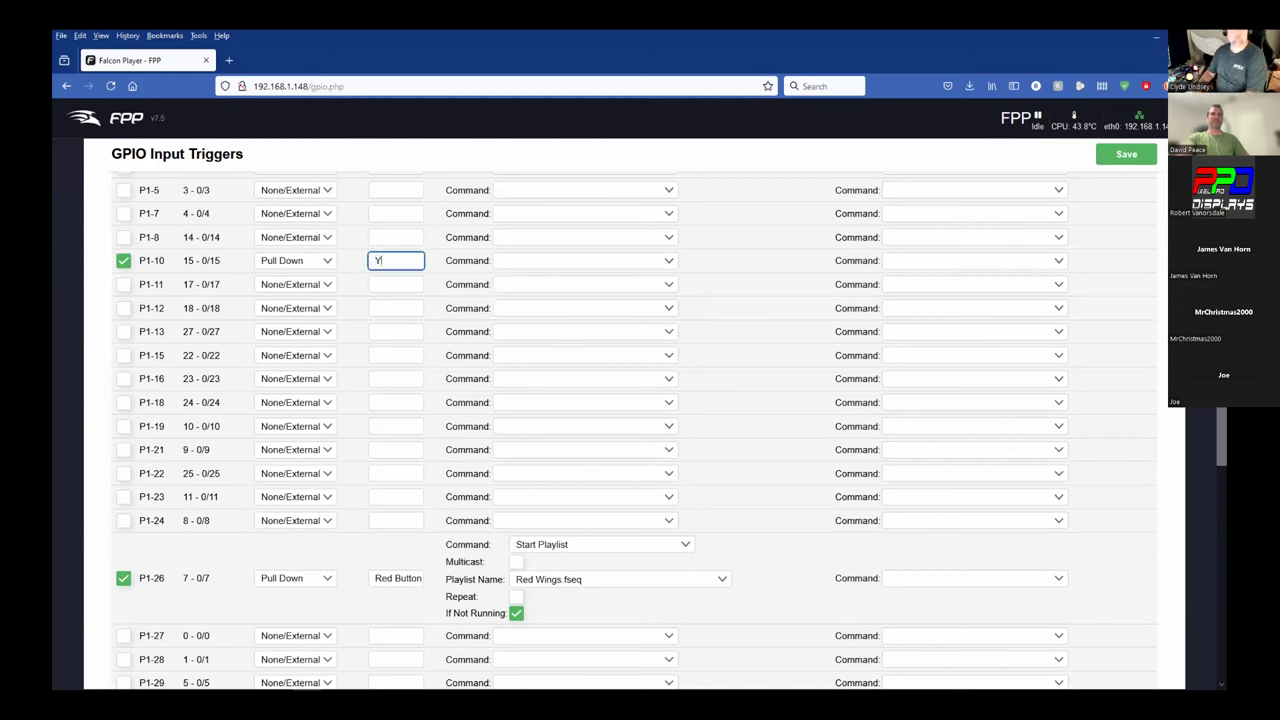
text(ellow Button)
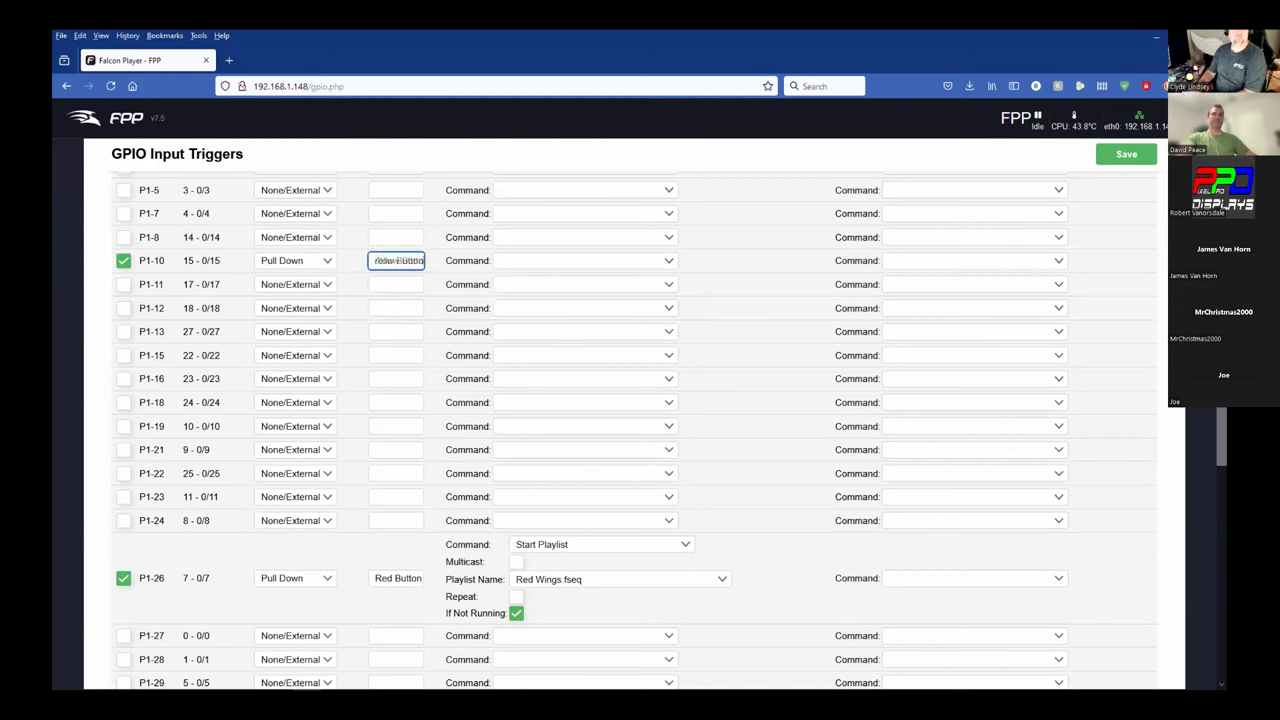
key(Tab)
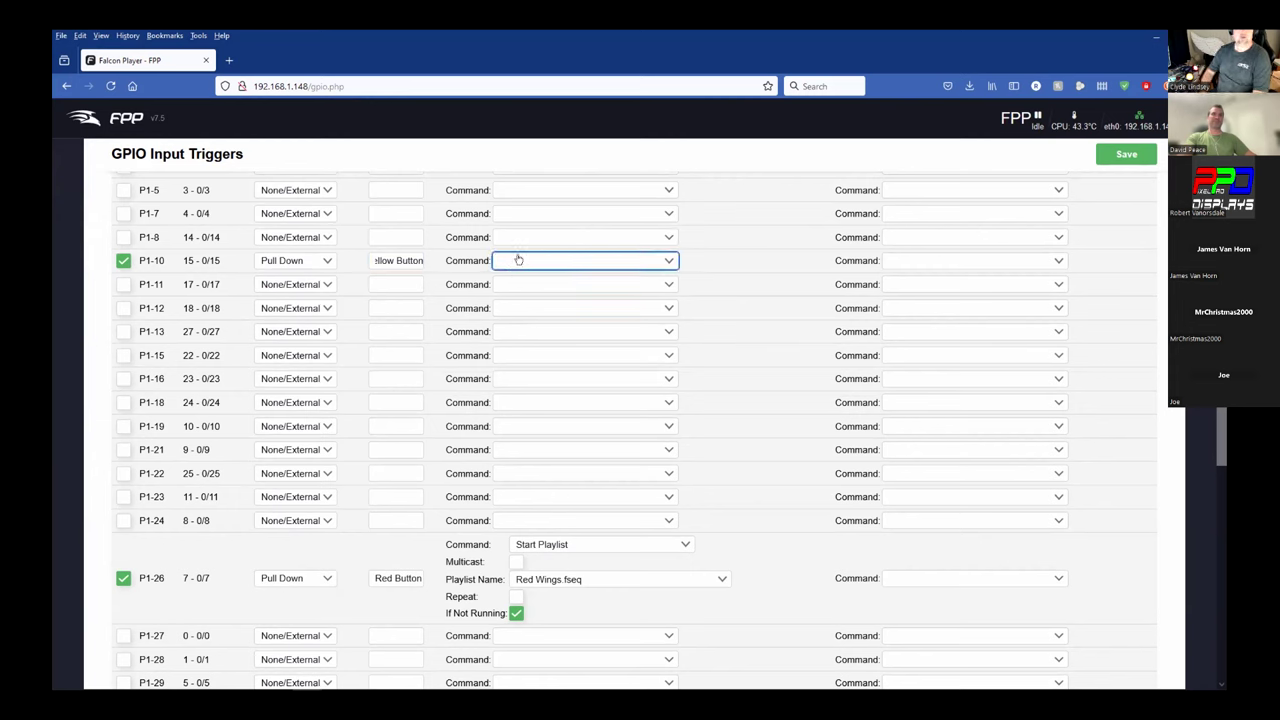
Step: Assign Start Playlist with Blue Green Wings.fseq to P1-10's rising edge and enable its If Not Running option
click(516, 259)
scroll(545, 460, down, 8)
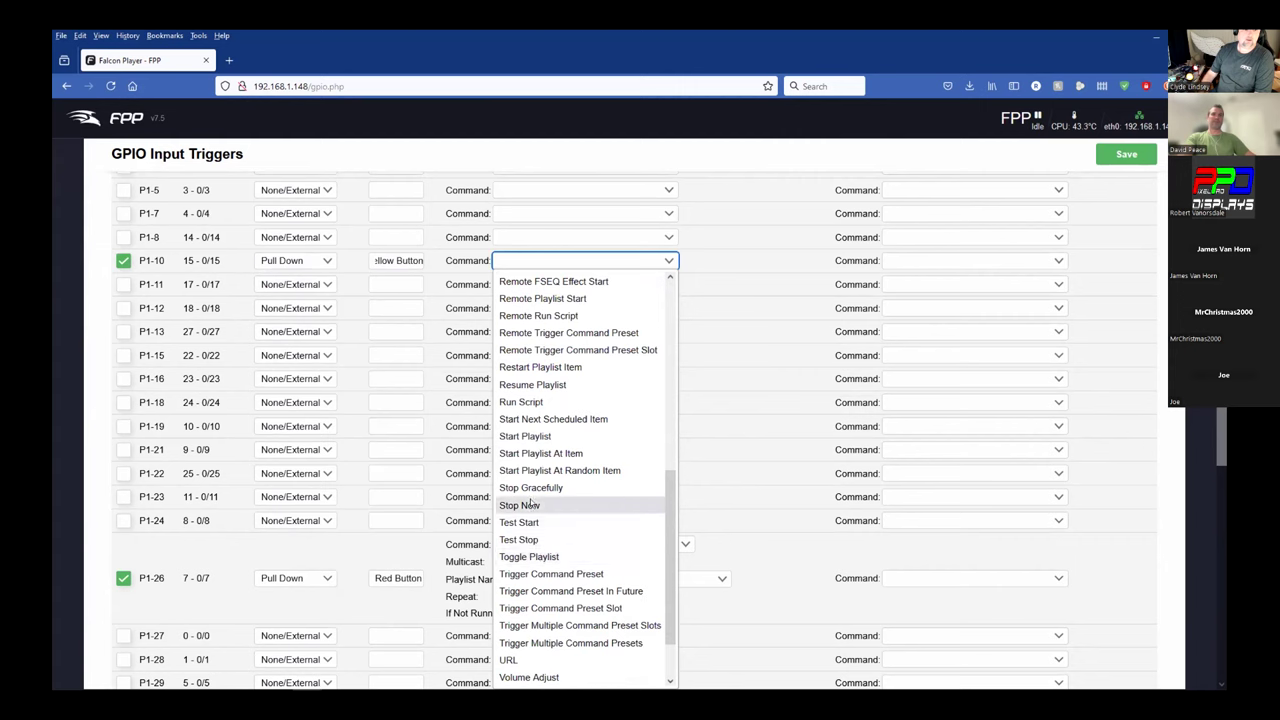
click(525, 437)
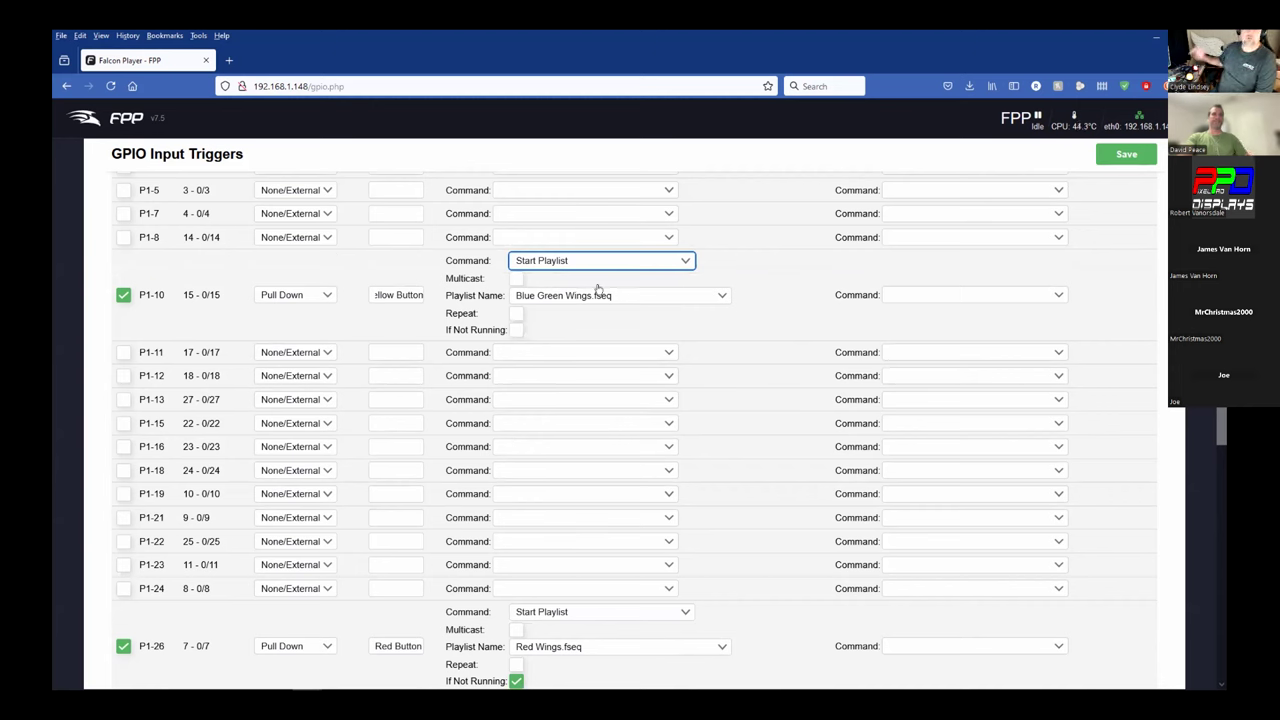
click(514, 330)
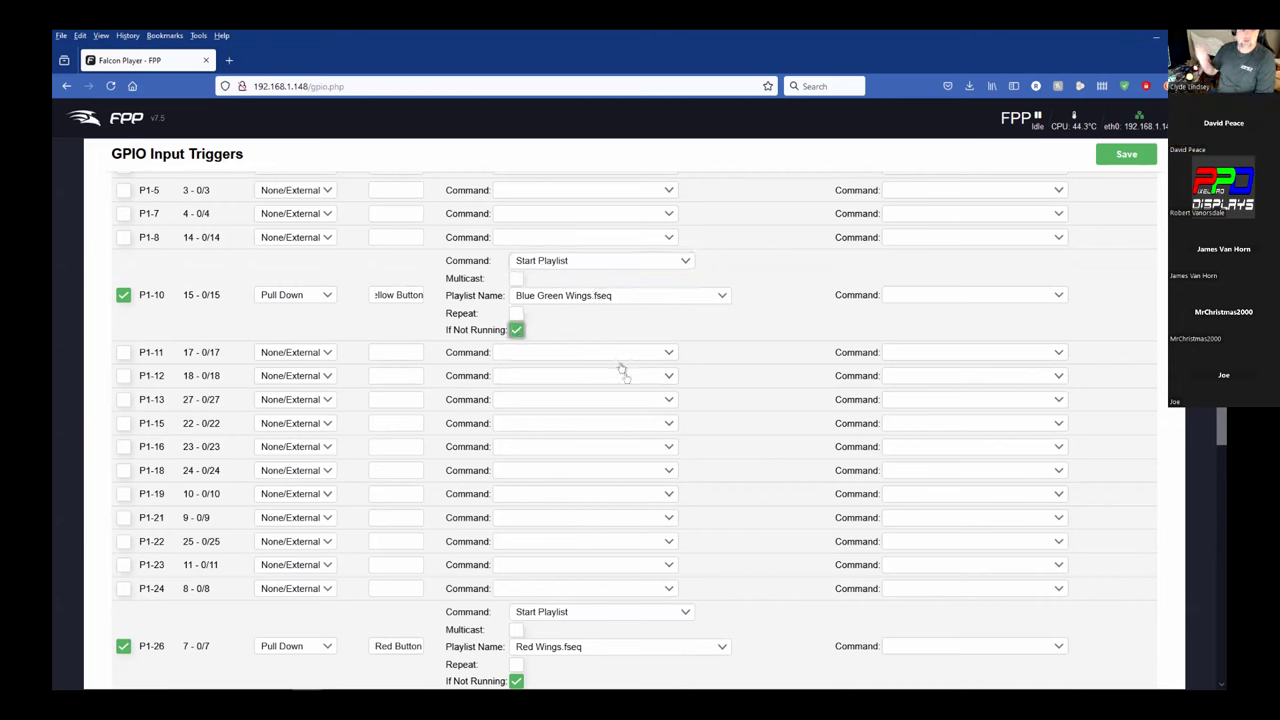
Step: Save the GPIO input triggers with the new P1-10 button and restart FPPD
click(1128, 153)
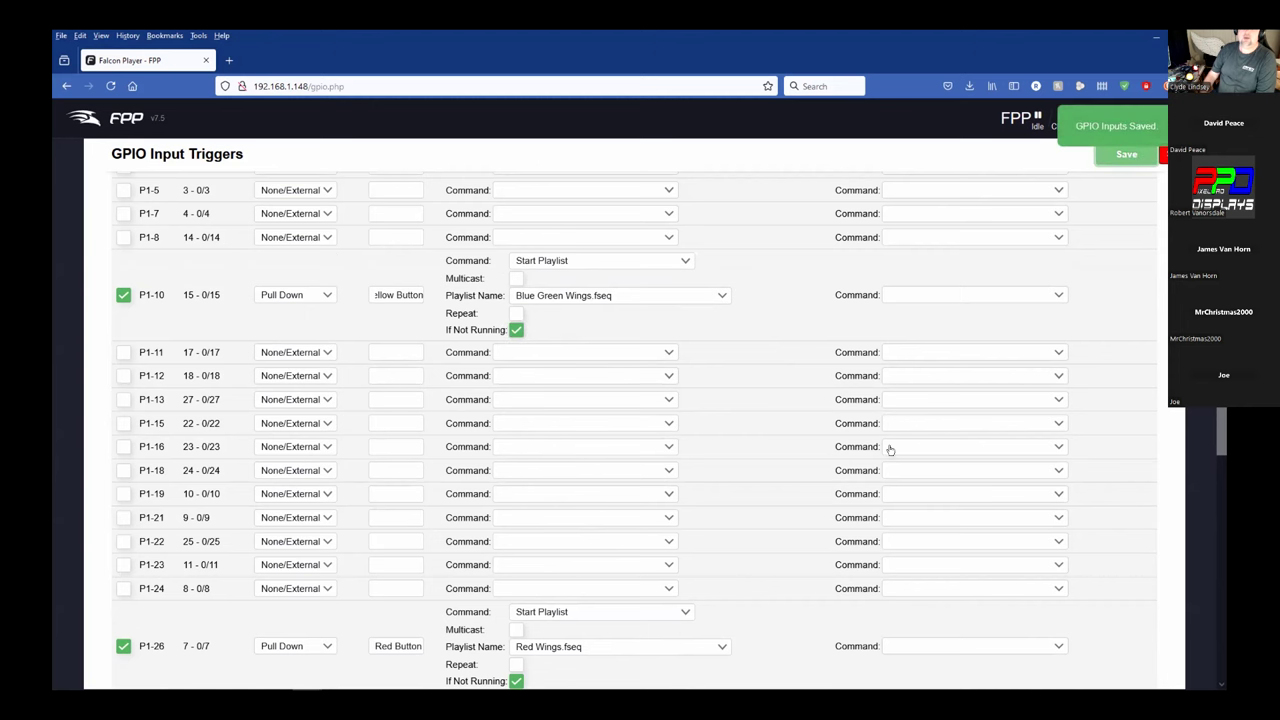
scroll(742, 355, up, 5)
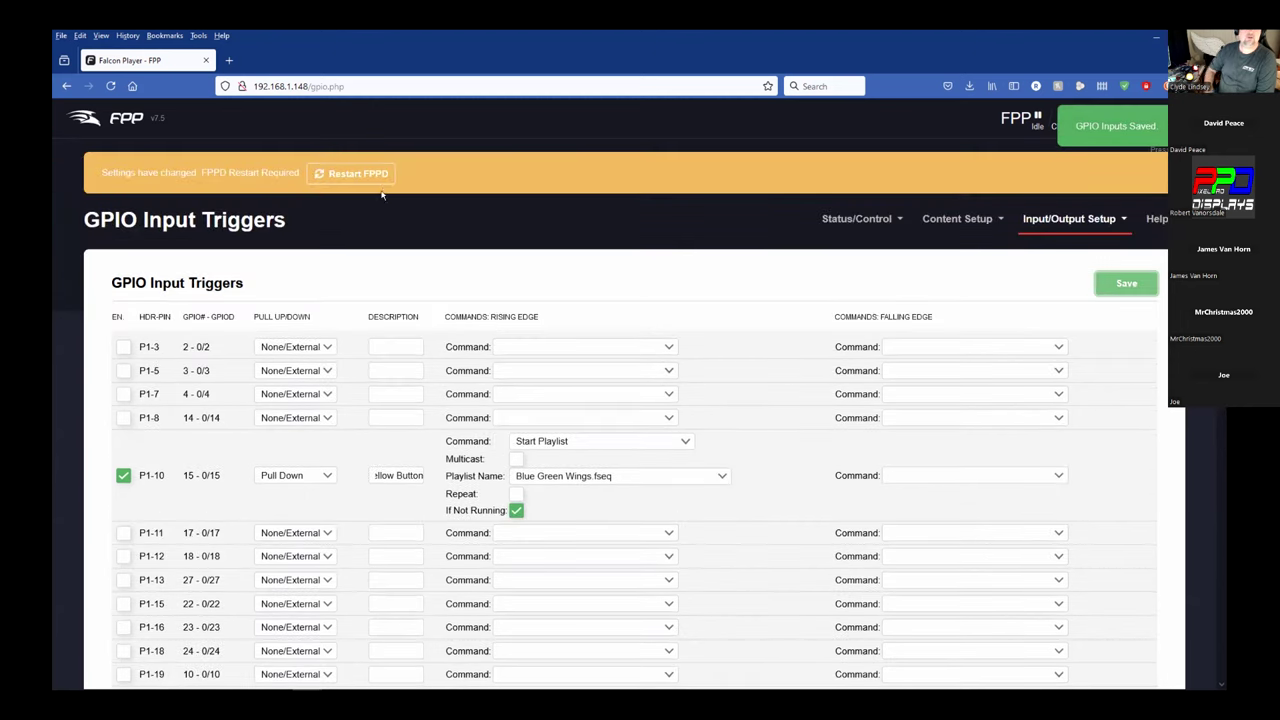
click(336, 175)
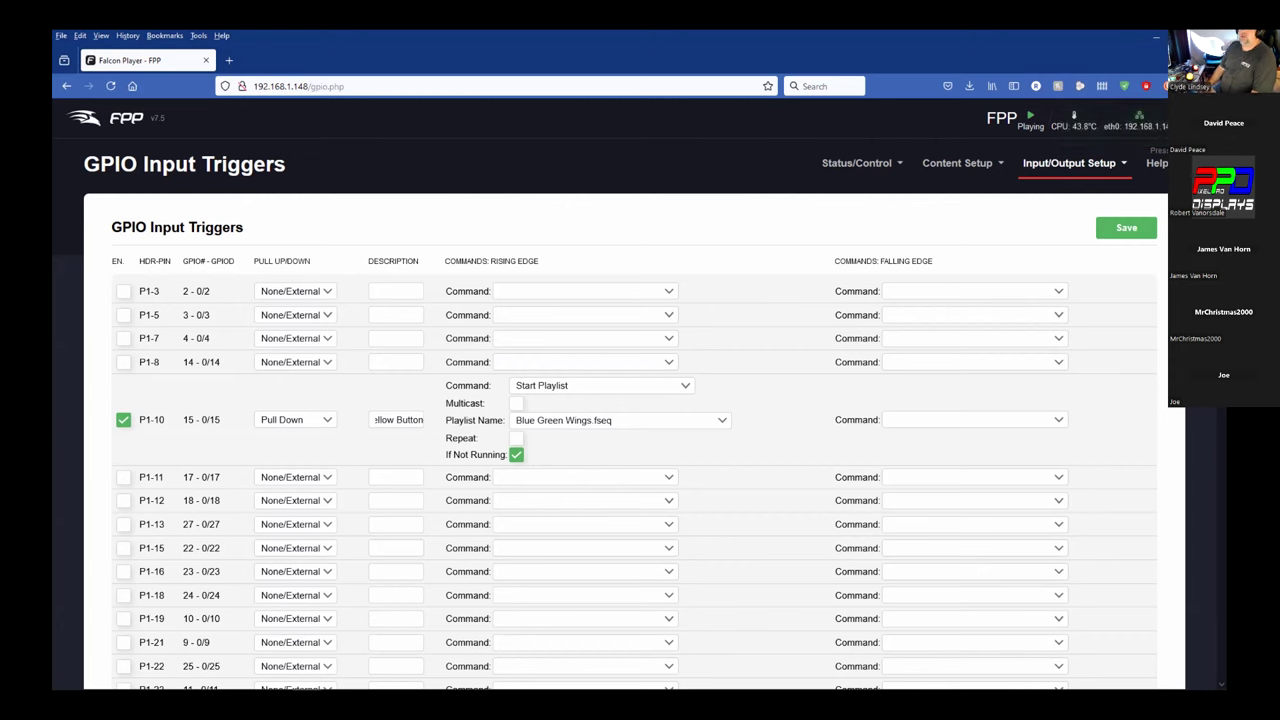
click(1128, 229)
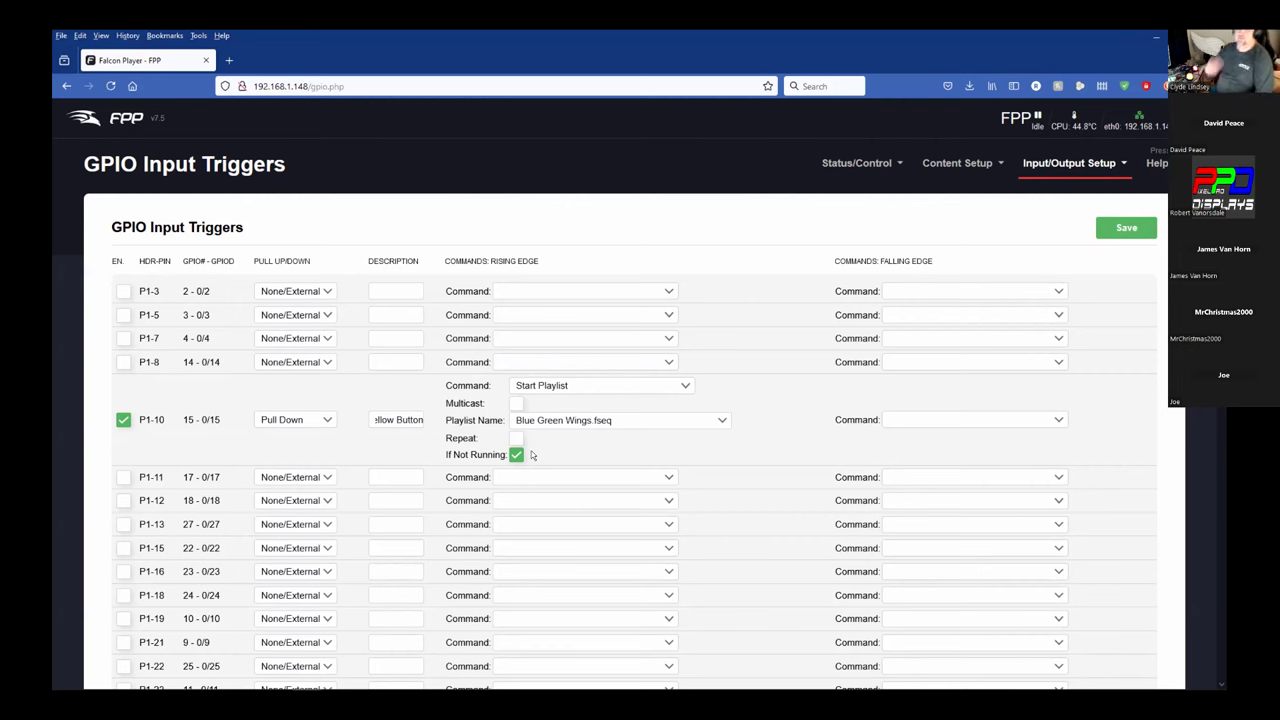
click(1126, 228)
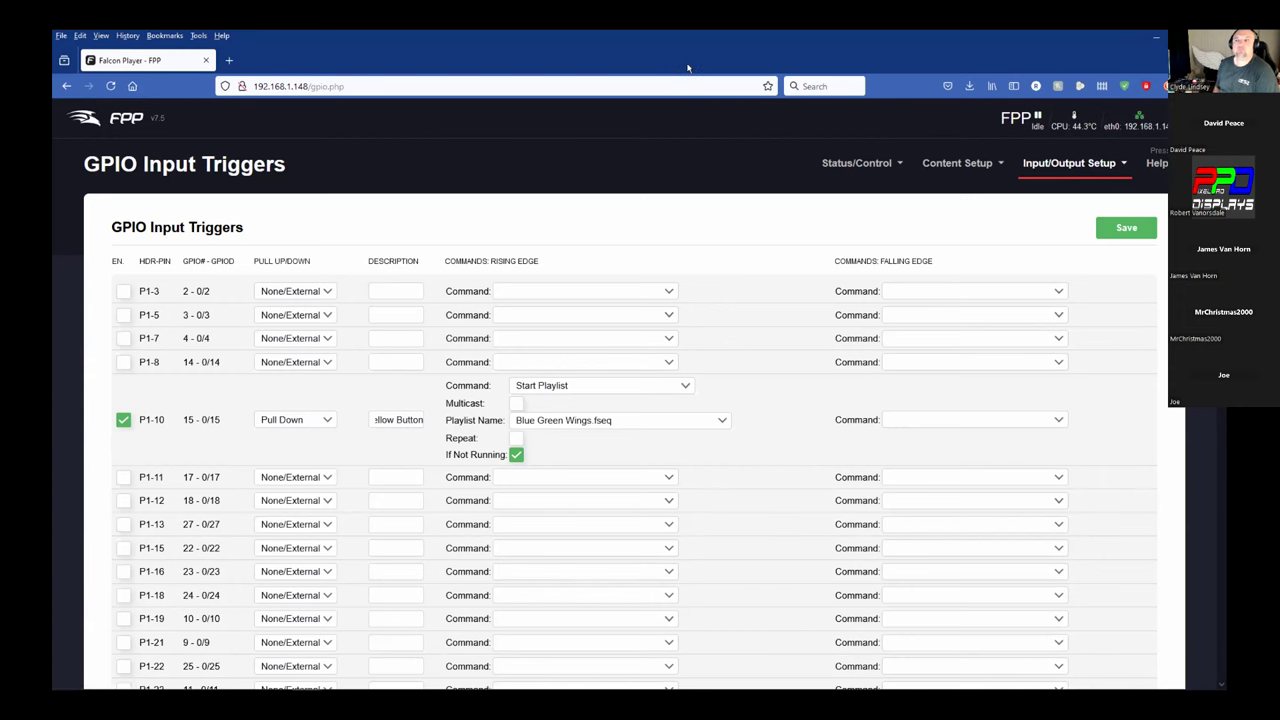
Step: Switch to xLights and open the sequence Hark the Herald Angels Sing (DDG_Remix).xsq
key(alt+Tab)
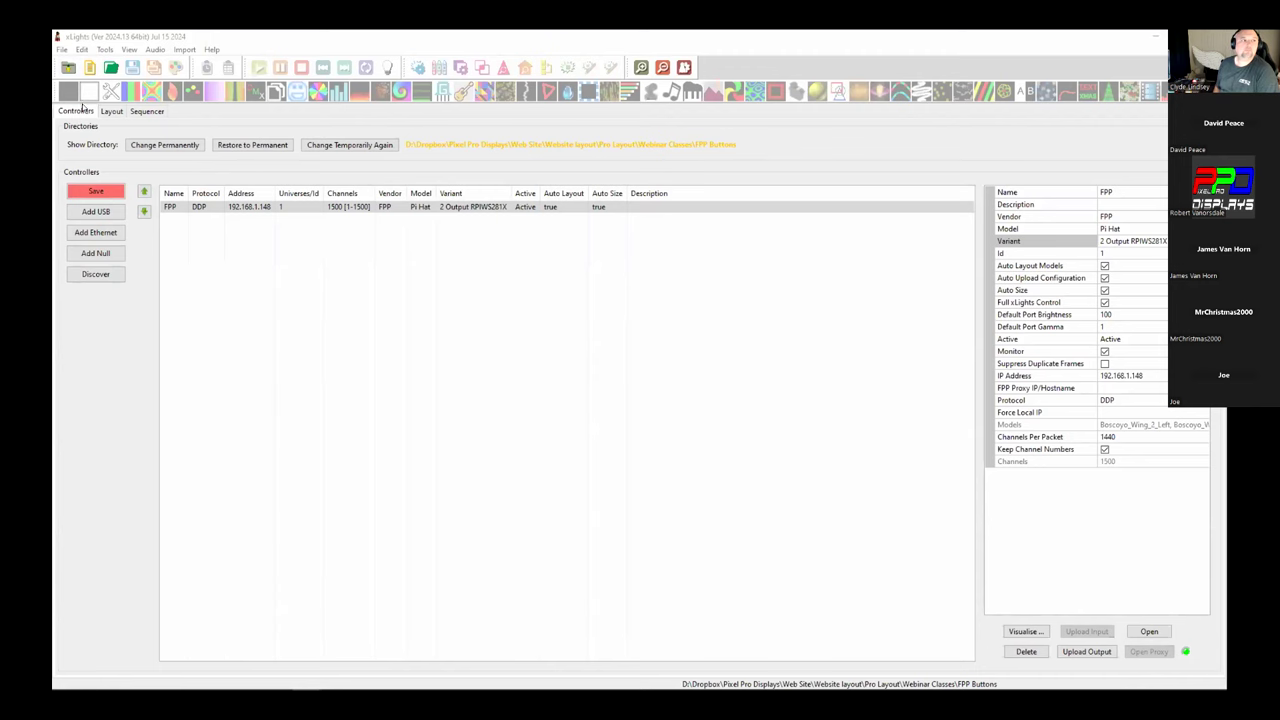
click(147, 111)
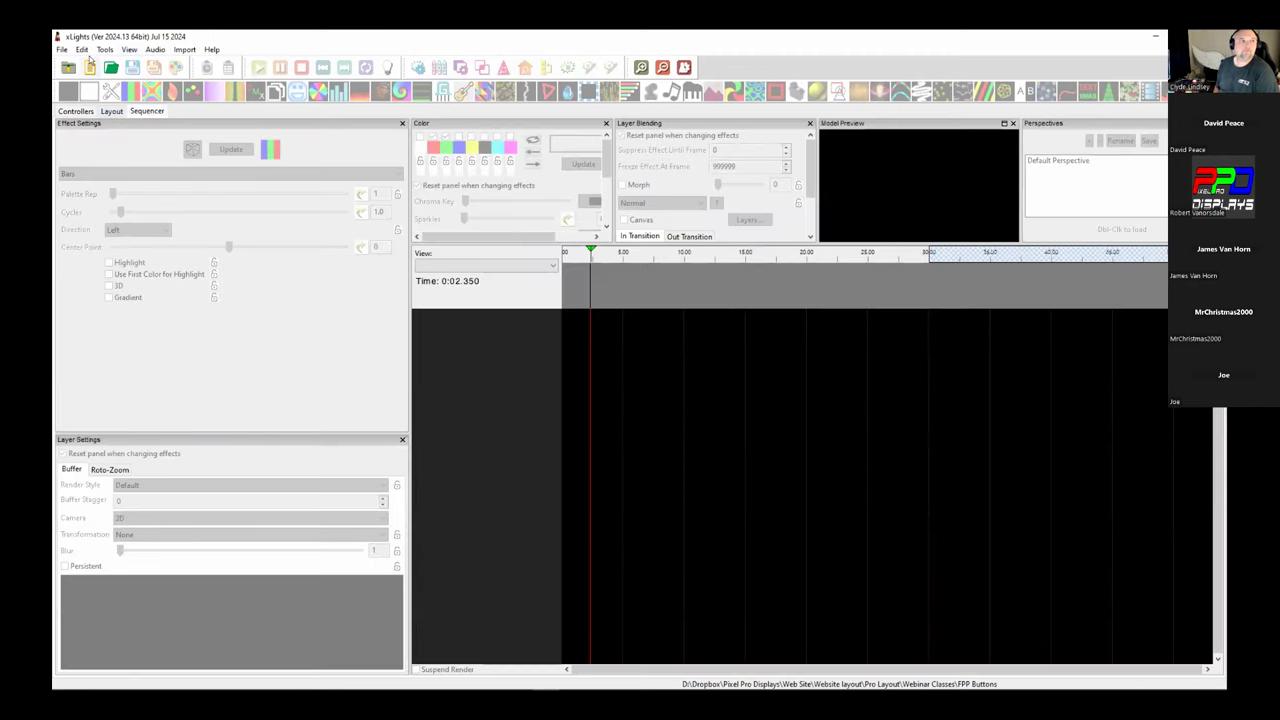
click(89, 64)
double_click(165, 230)
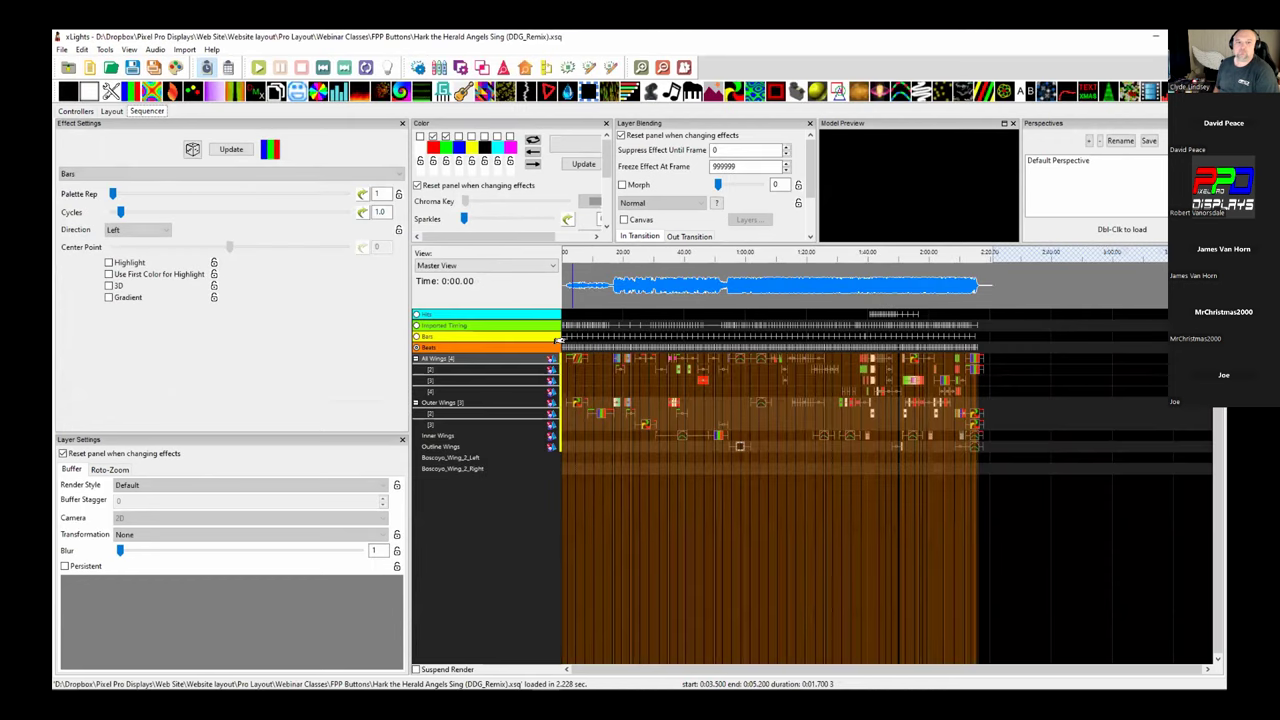
Step: Check which export options are available for the All Wings group in the sequence
key(space)
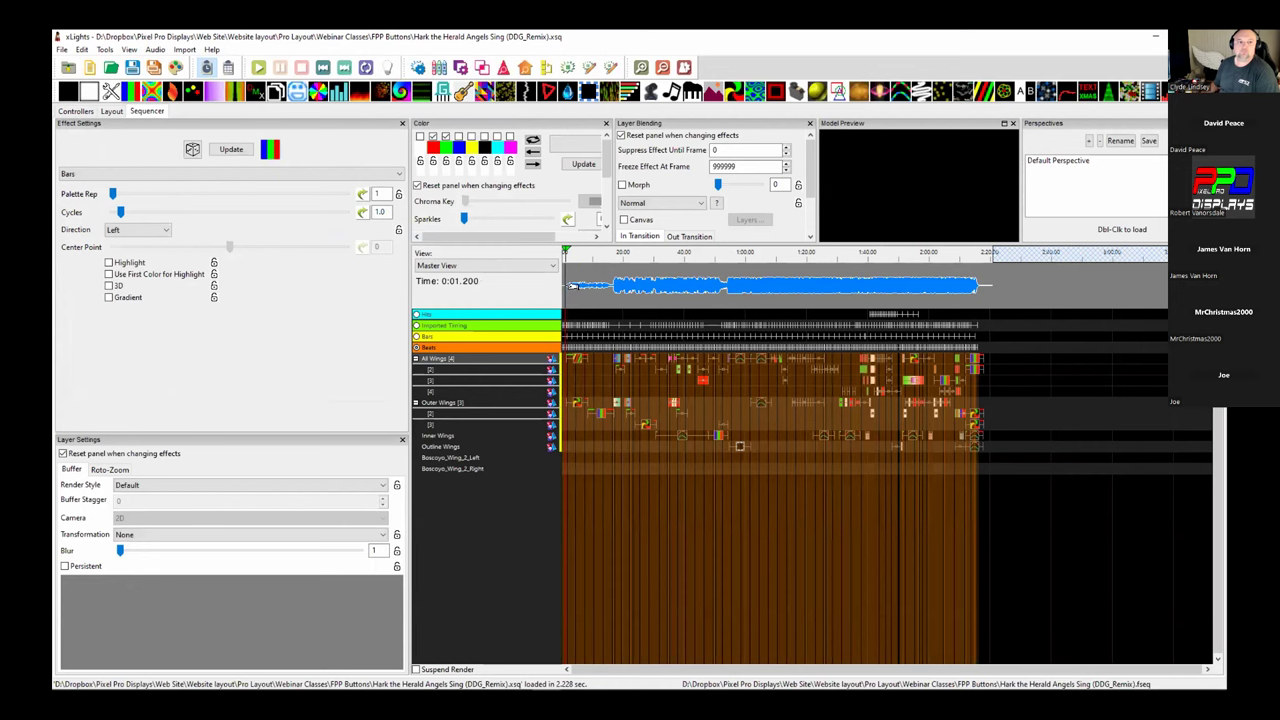
key(plus)
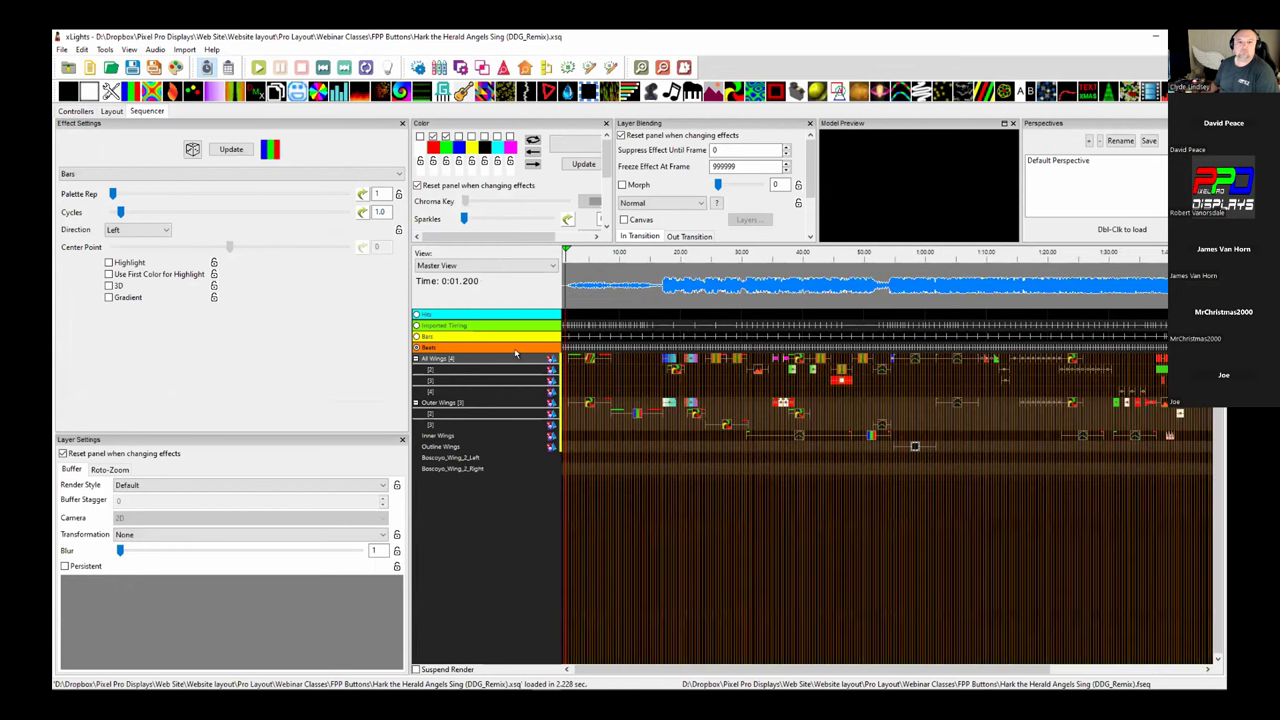
right_click(492, 358)
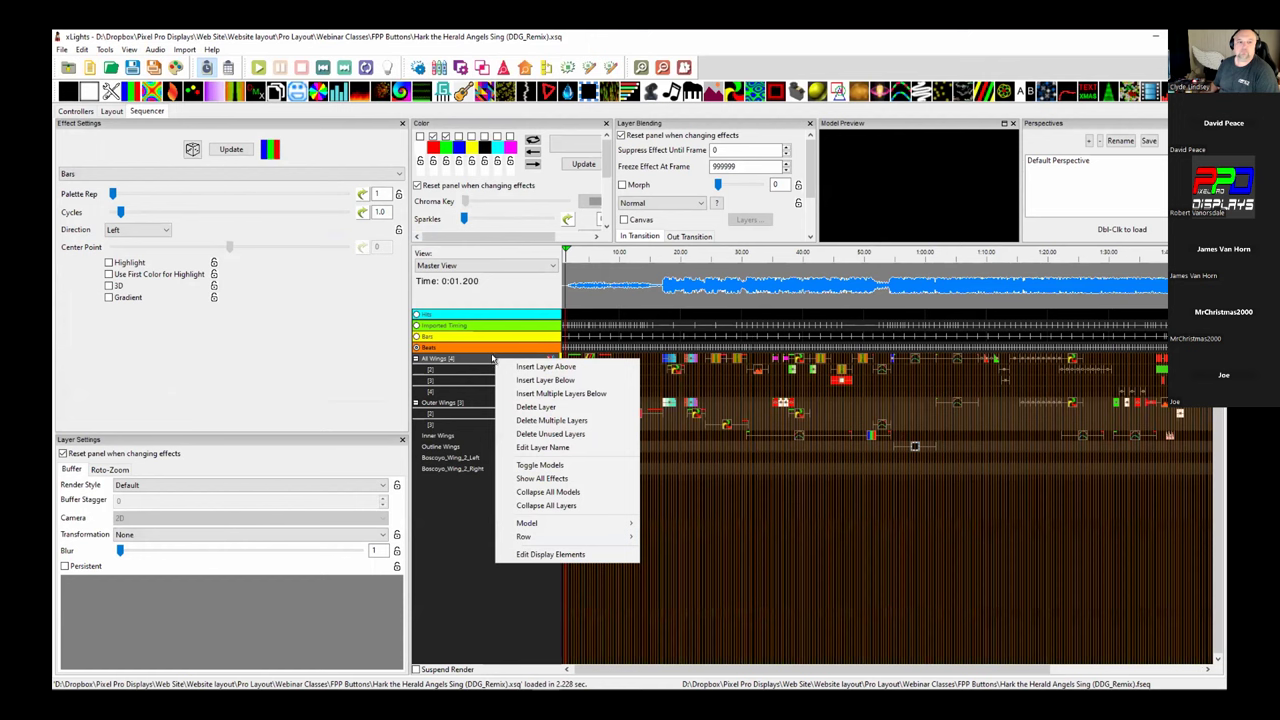
mouse_move(529, 525)
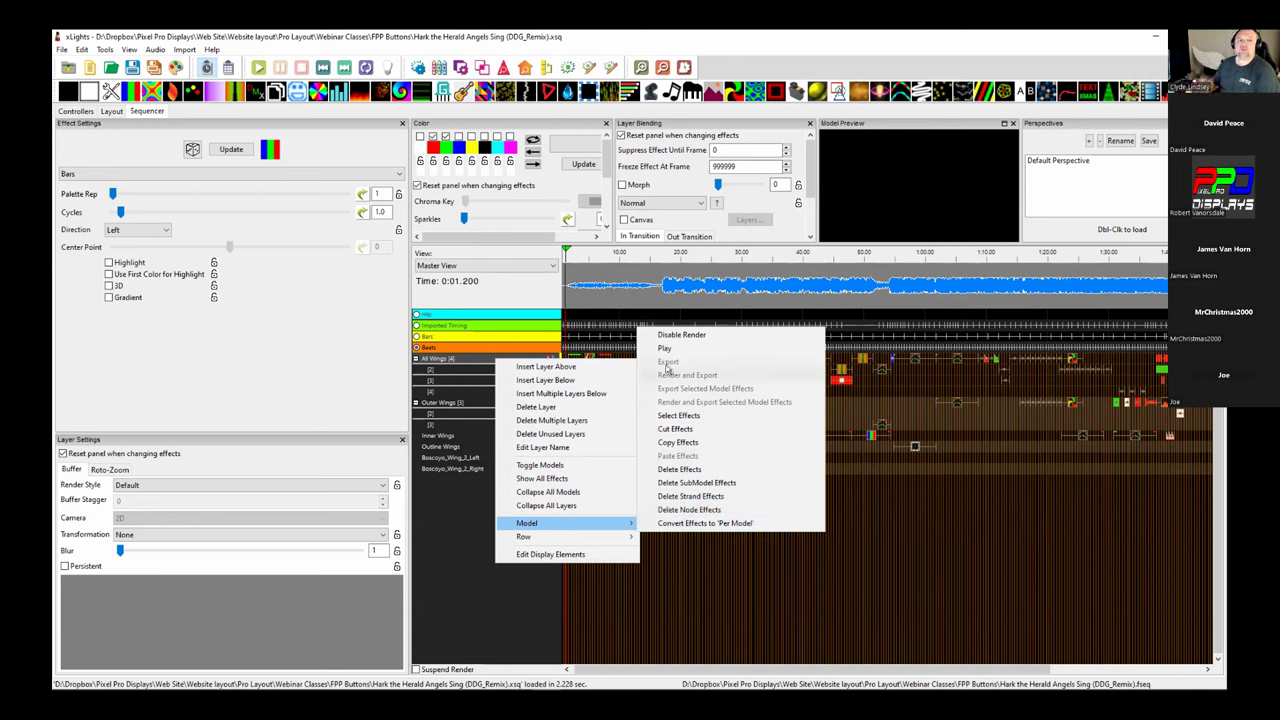
click(464, 358)
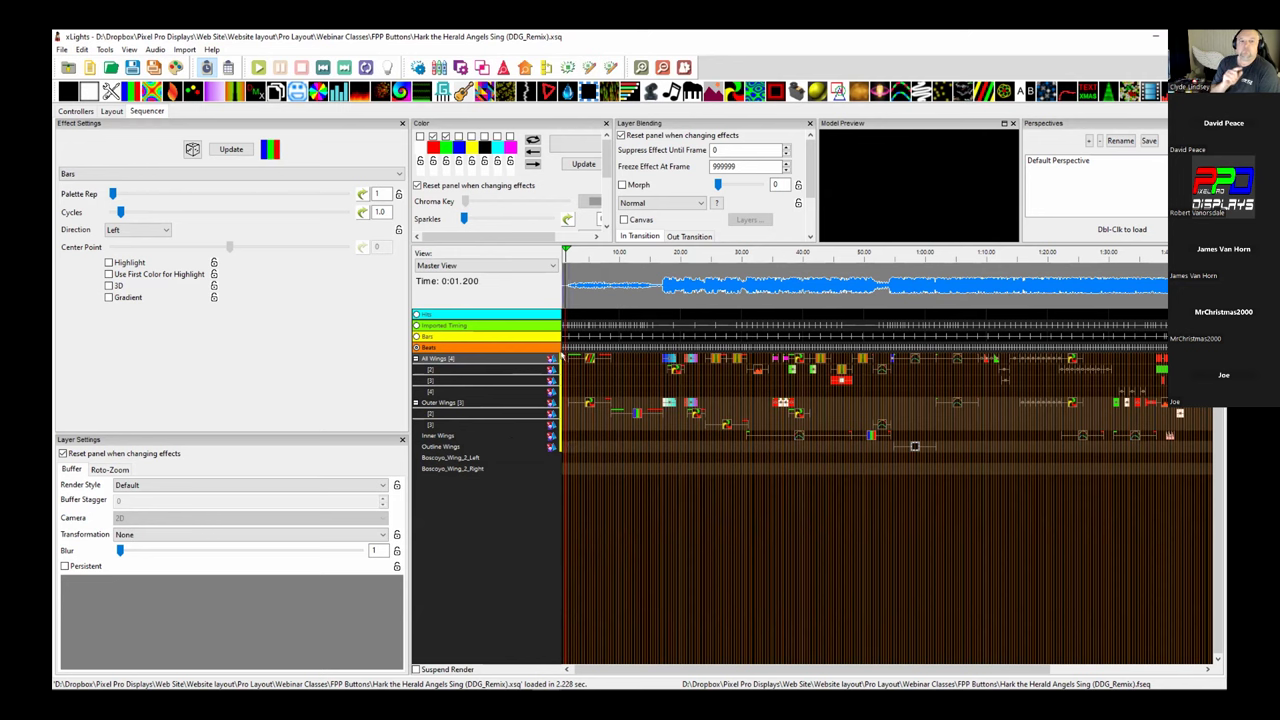
Step: Expand the All Wings group into its models and insert two layers below Boscoyo_Wing_2_Left
double_click(506, 380)
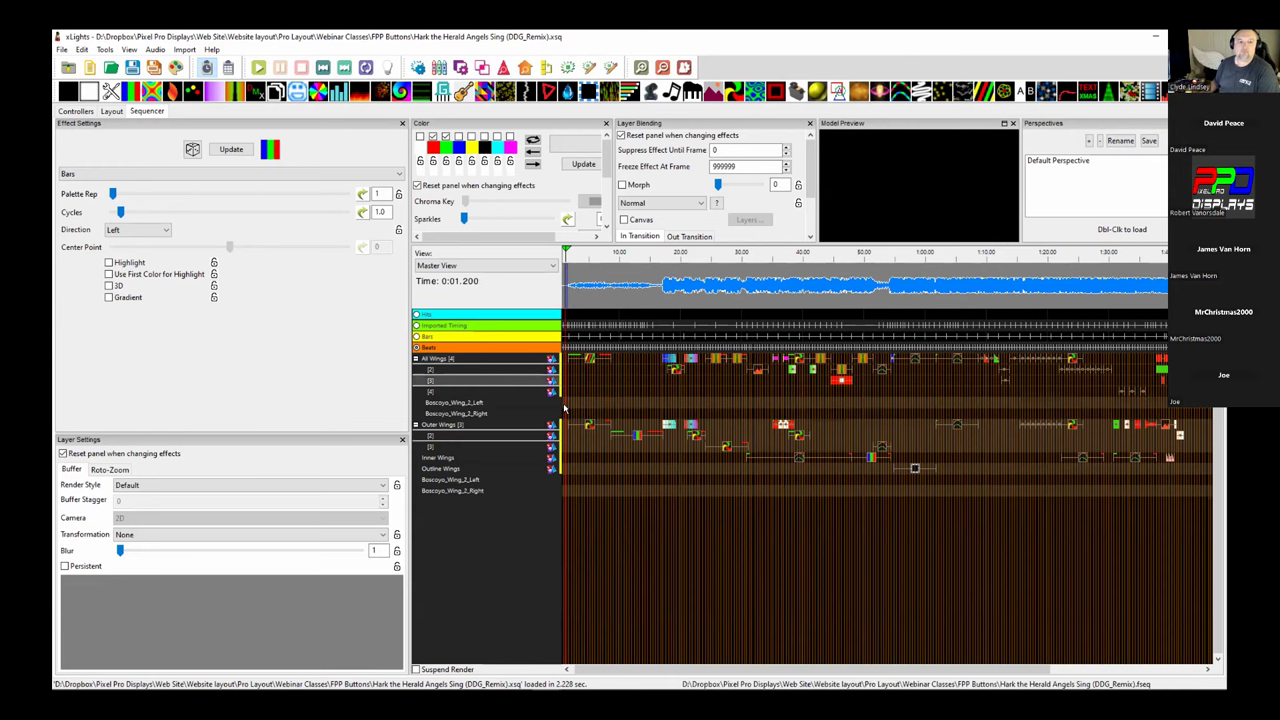
scroll(564, 407, up, 5)
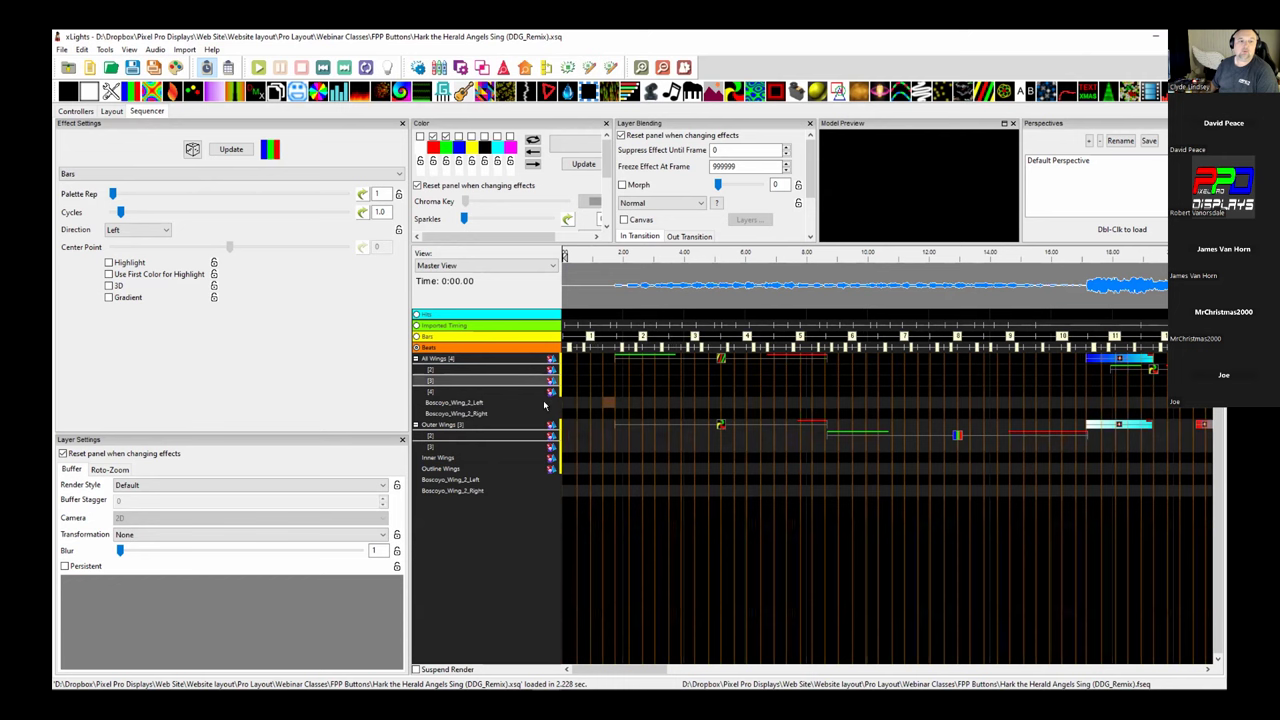
right_click(508, 403)
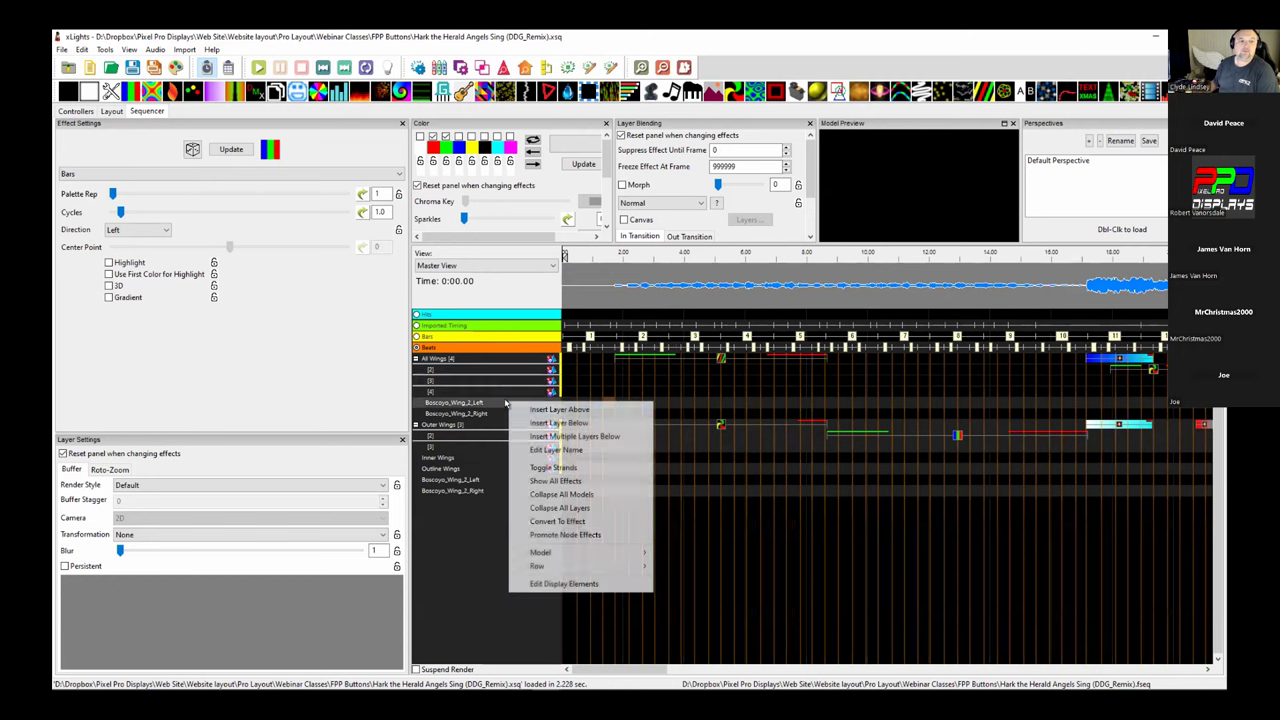
click(533, 436)
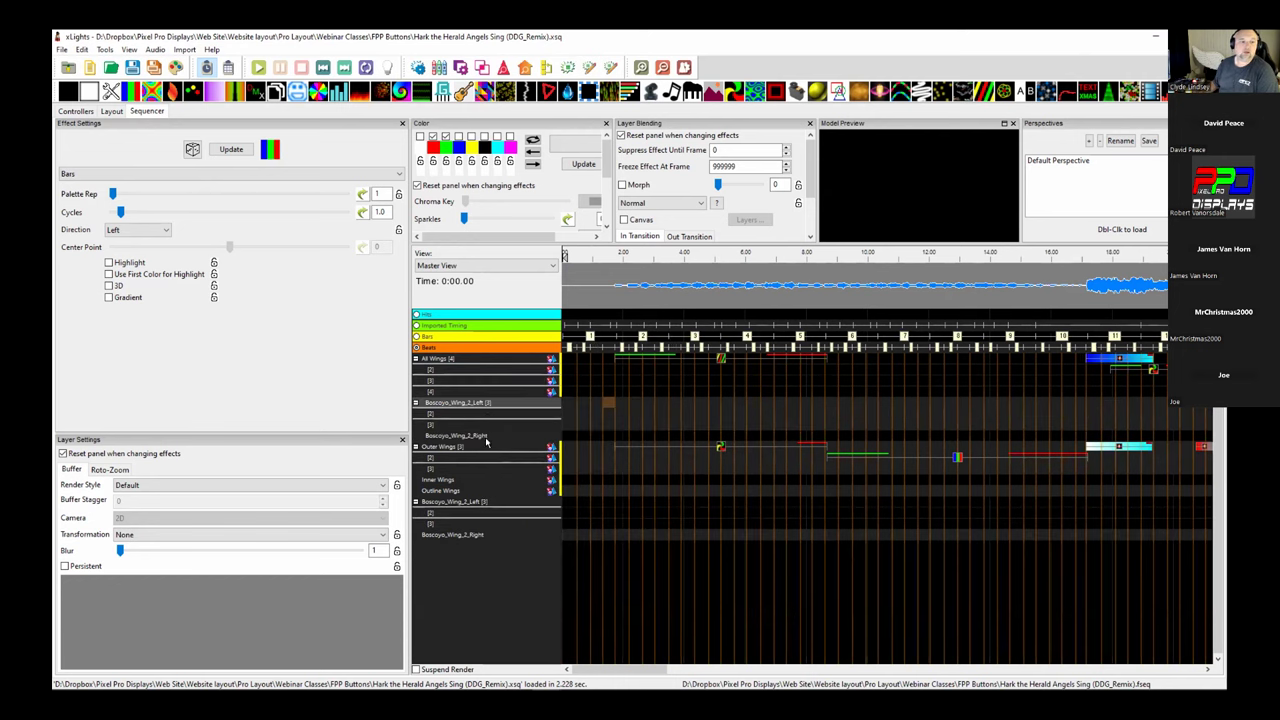
Step: Insert two layers below the Boscoyo_Wing_2_Right model under All Wings
right_click(487, 441)
right_click(487, 441)
right_click(487, 441)
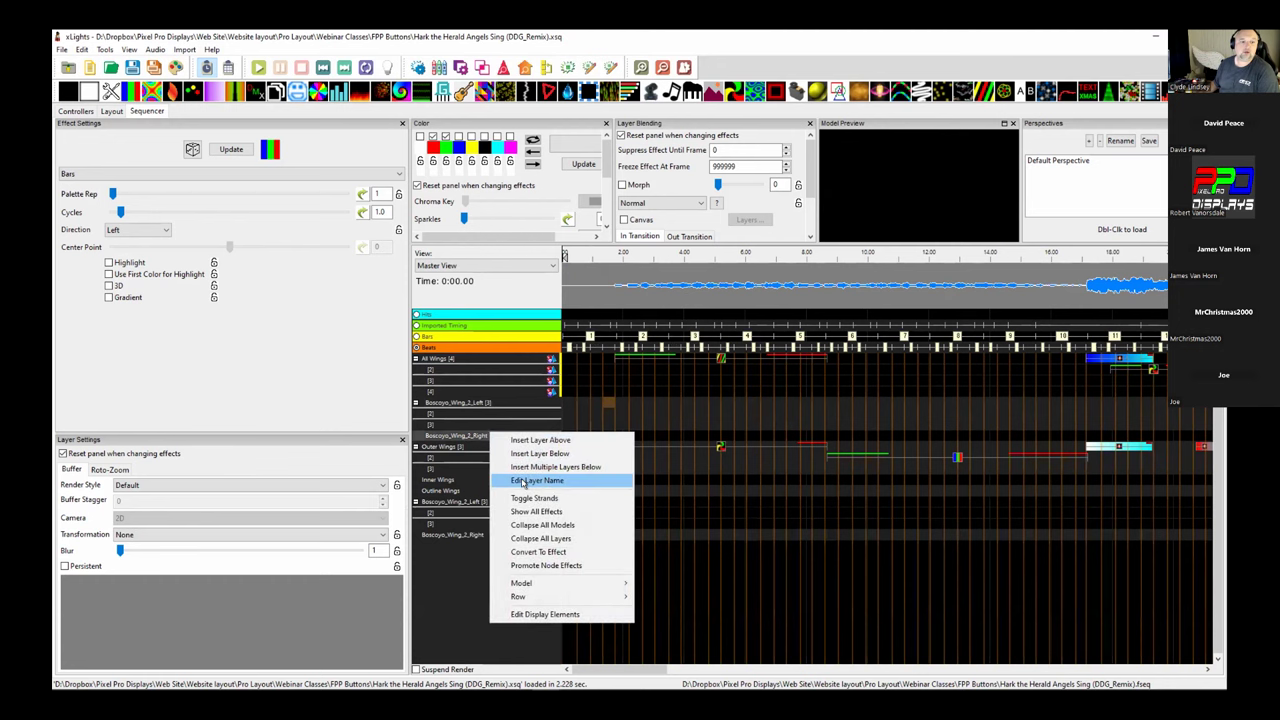
click(522, 467)
click(610, 390)
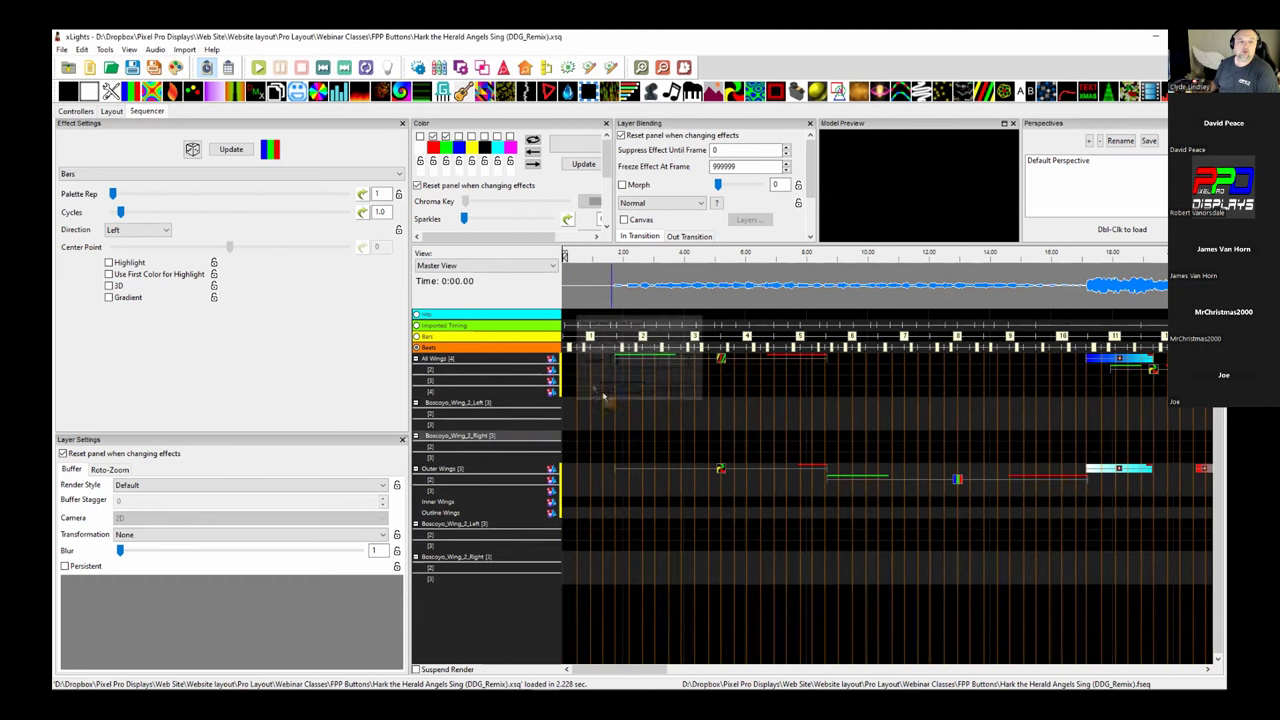
Step: Remove the effects from all four All Wings layers across the full length of the sequence
scroll(998, 405, down, 2)
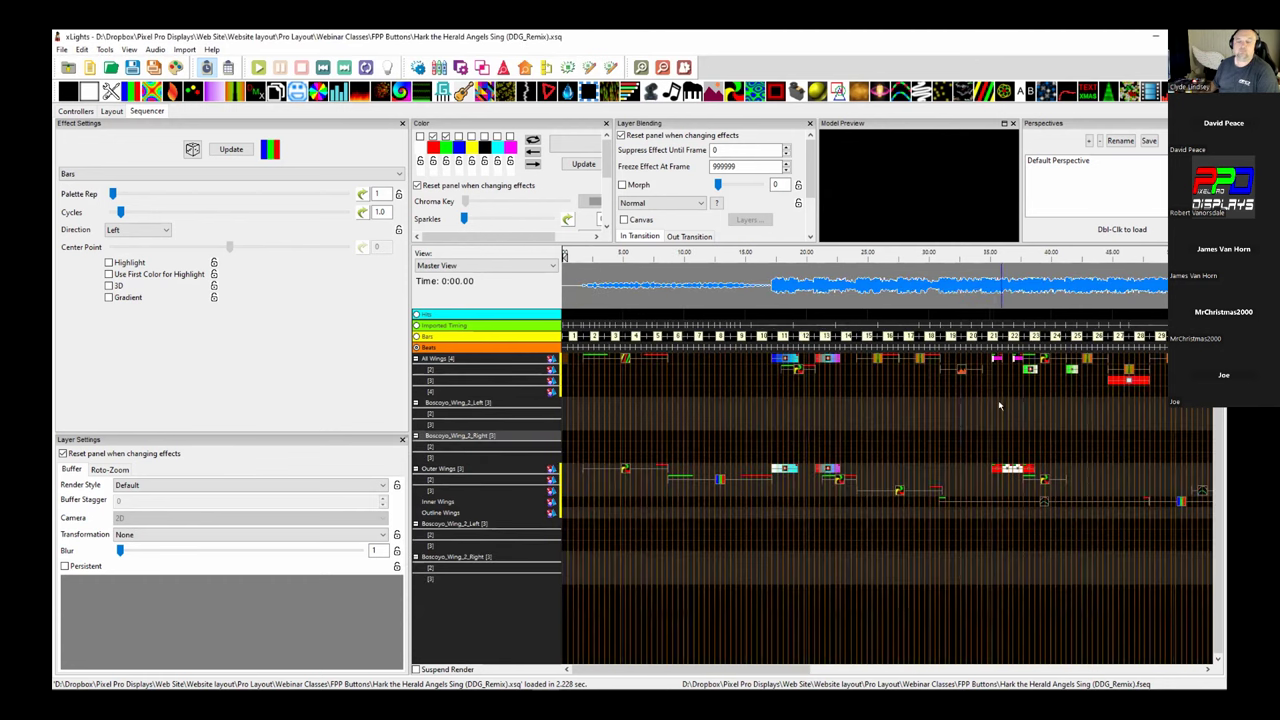
key(End)
click(1024, 369)
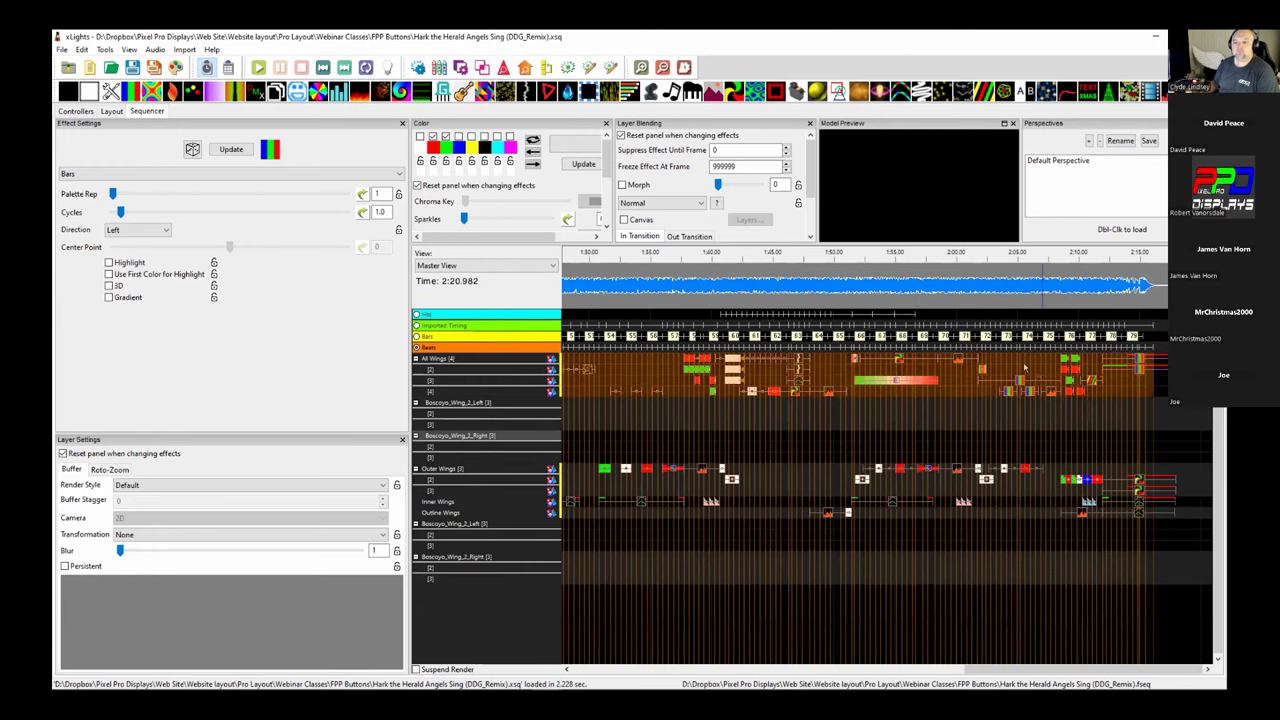
key(Delete)
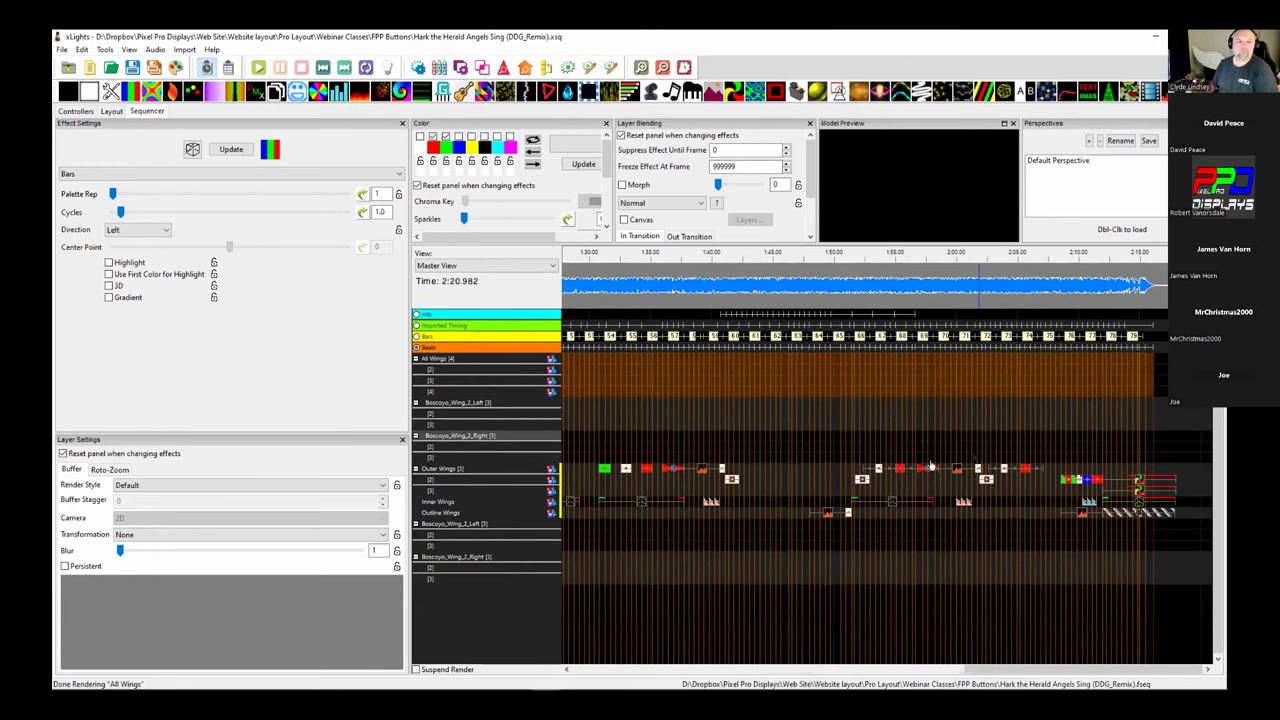
Step: Add a fourth layer to both Boscoyo_Wing_2_Left and Boscoyo_Wing_2_Right under All Wings
key(Home)
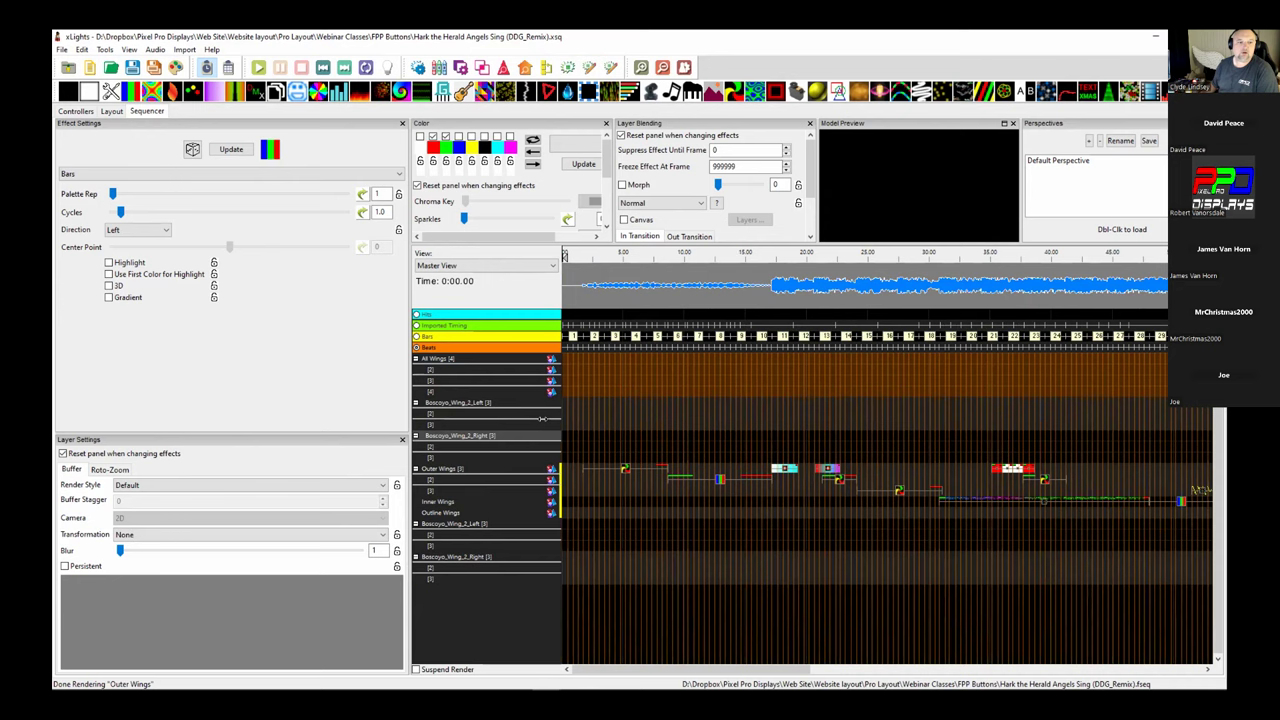
right_click(541, 418)
click(570, 429)
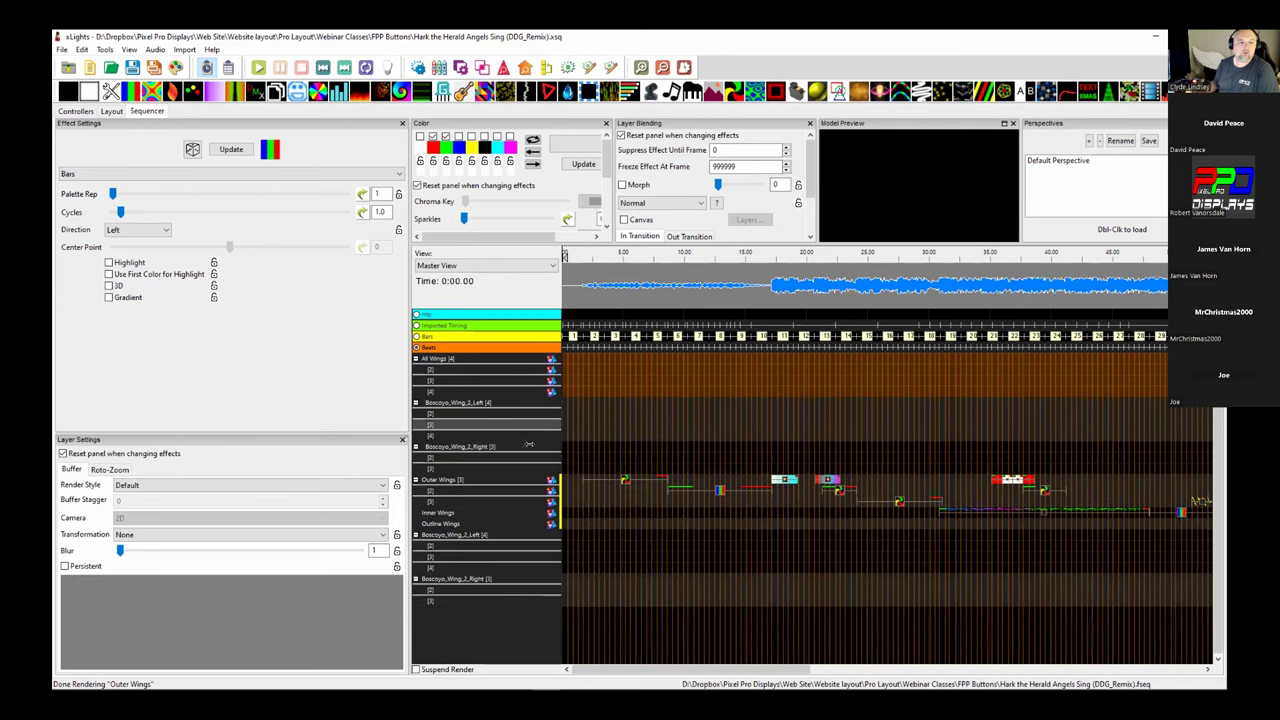
right_click(530, 445)
click(559, 456)
click(563, 379)
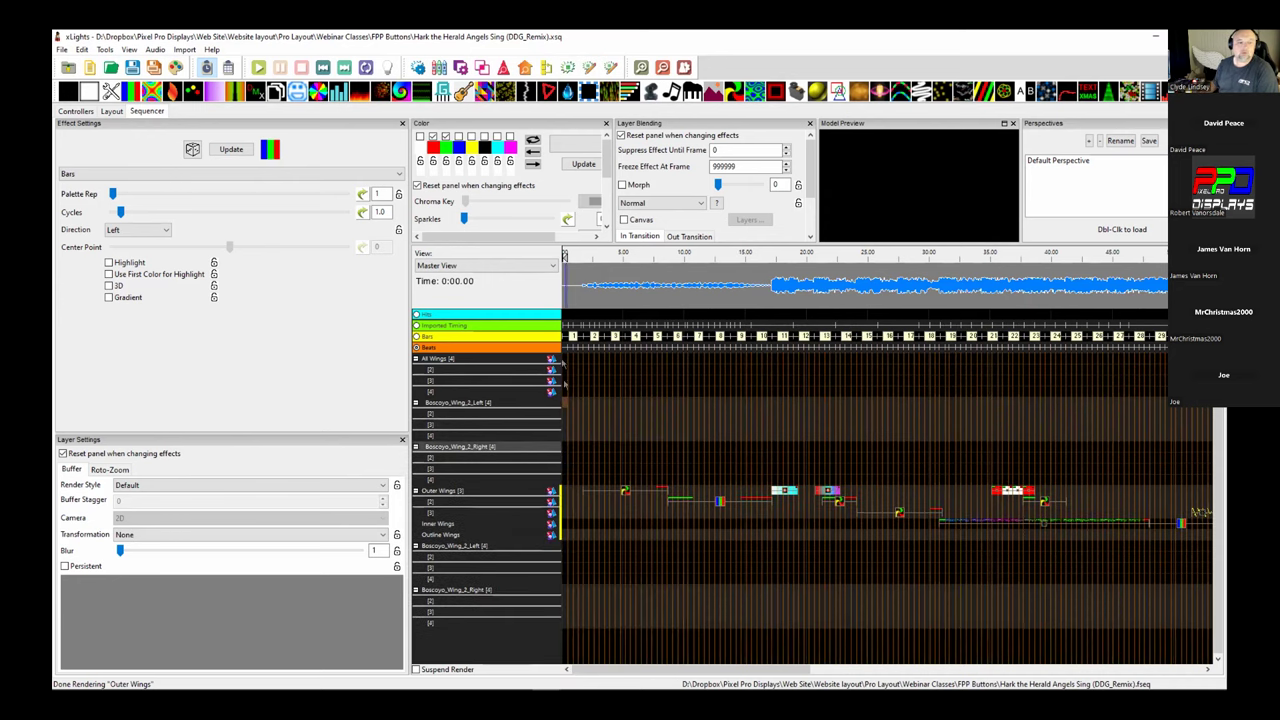
Step: Paste the copied effects from the start of the layers of Boscoyo_Wing_2_Left and Boscoyo_Wing_2_Right under All Wings
key(ctrl+v)
key(ctrl+v)
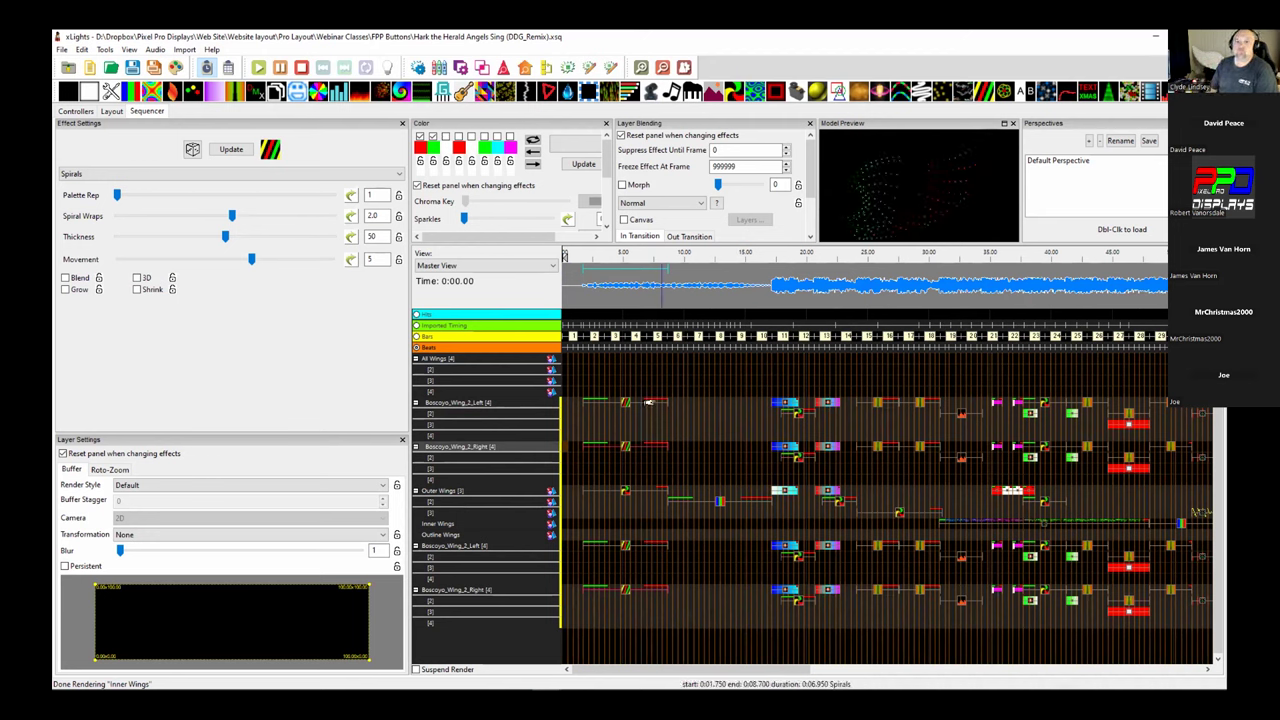
Step: Start a render and export of the Boscoyo_Wing_2_Left model with the format FPP Compressed Sub sequence, *.eseq
right_click(486, 416)
mouse_move(513, 607)
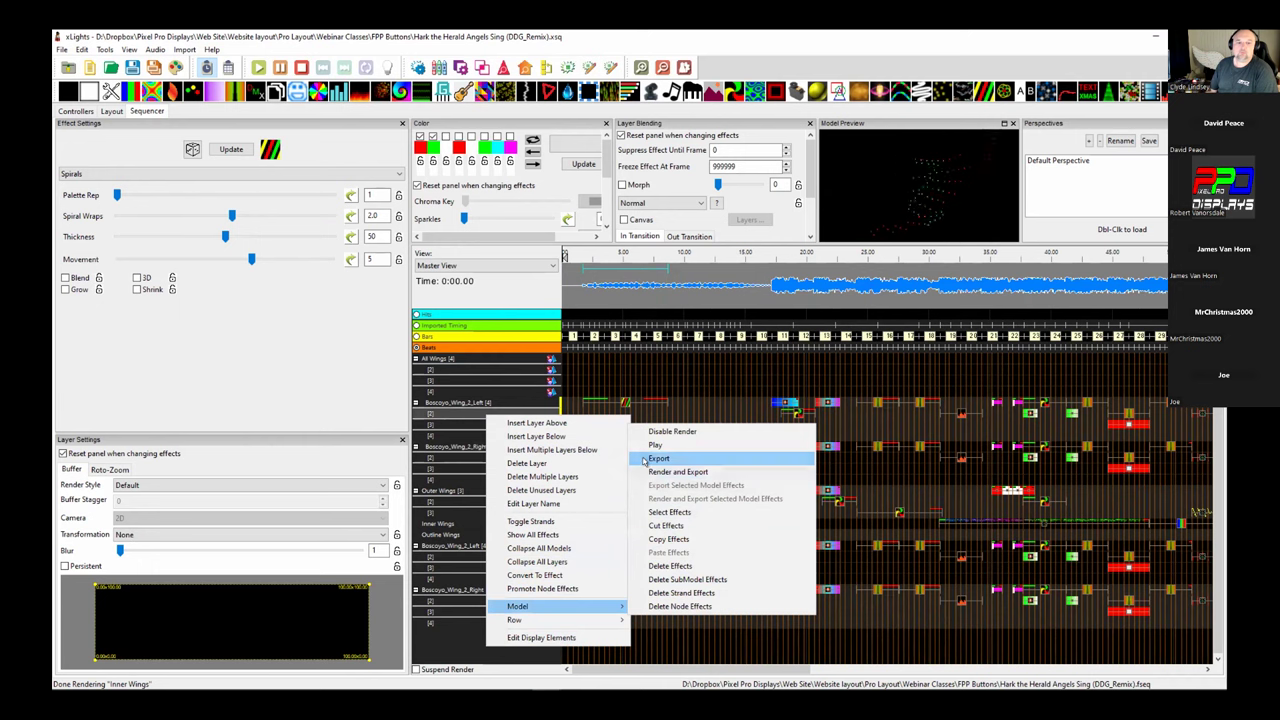
click(650, 471)
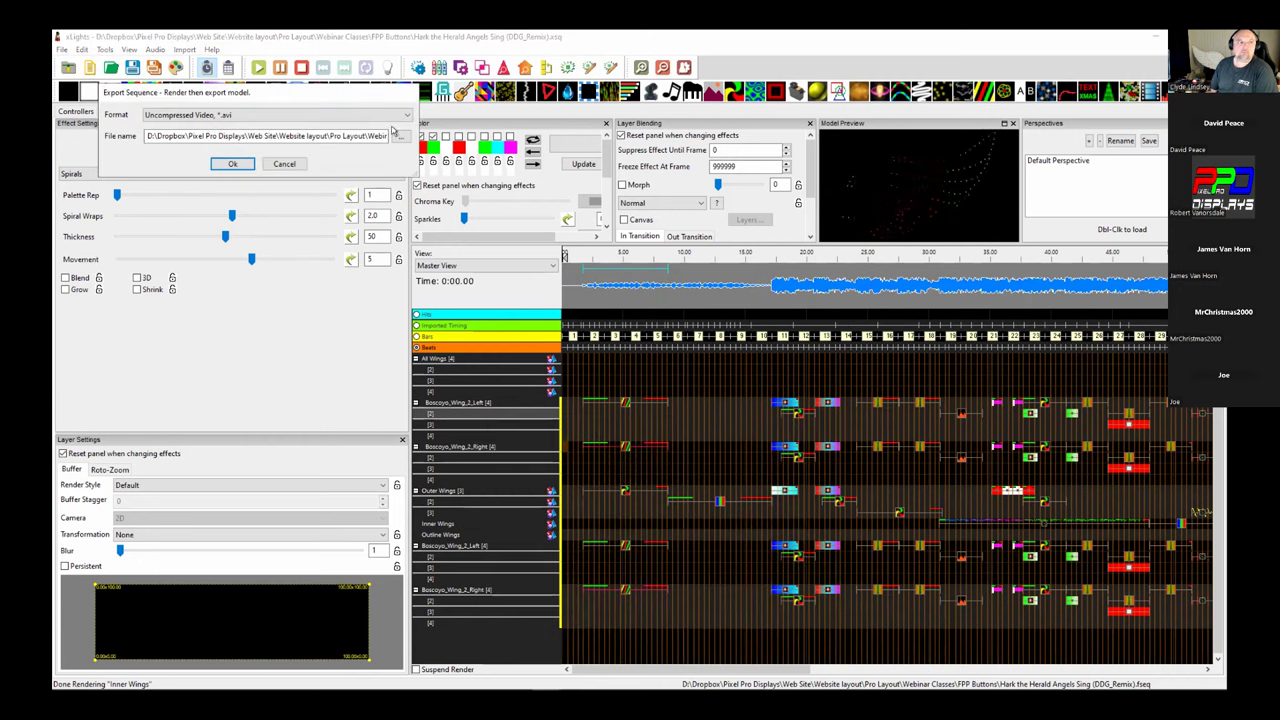
drag(332, 93, 727, 70)
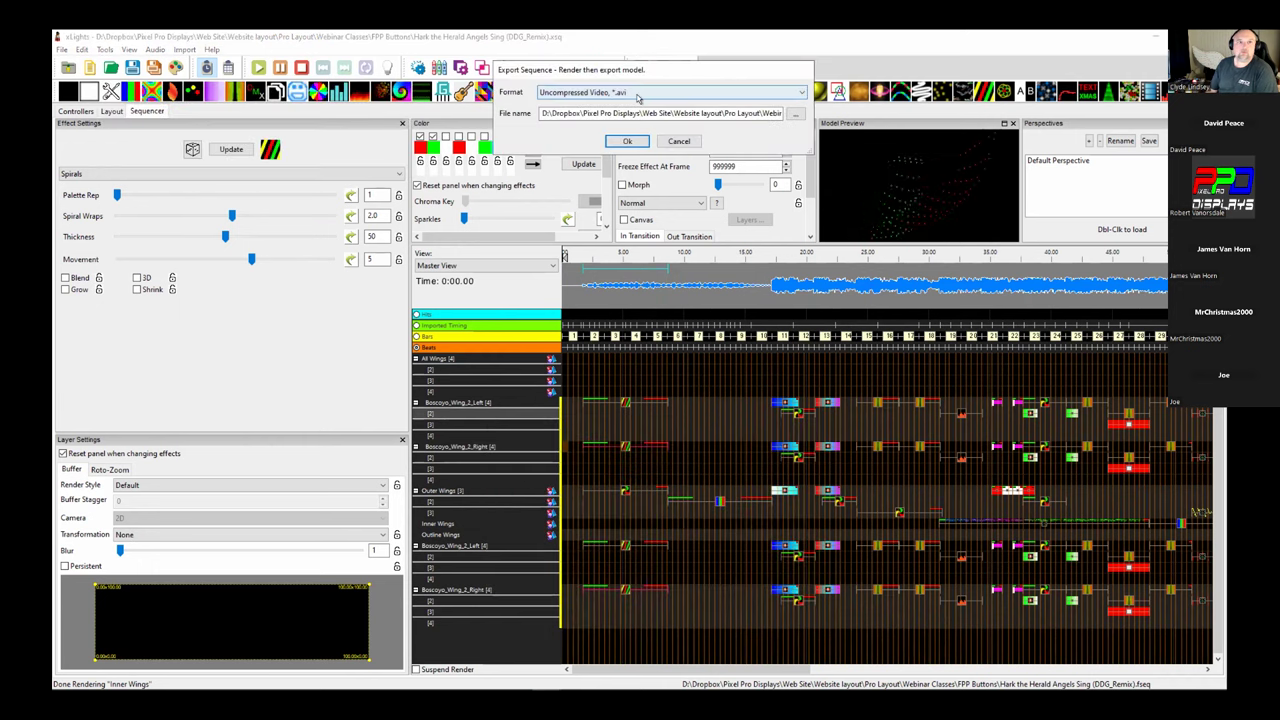
click(637, 93)
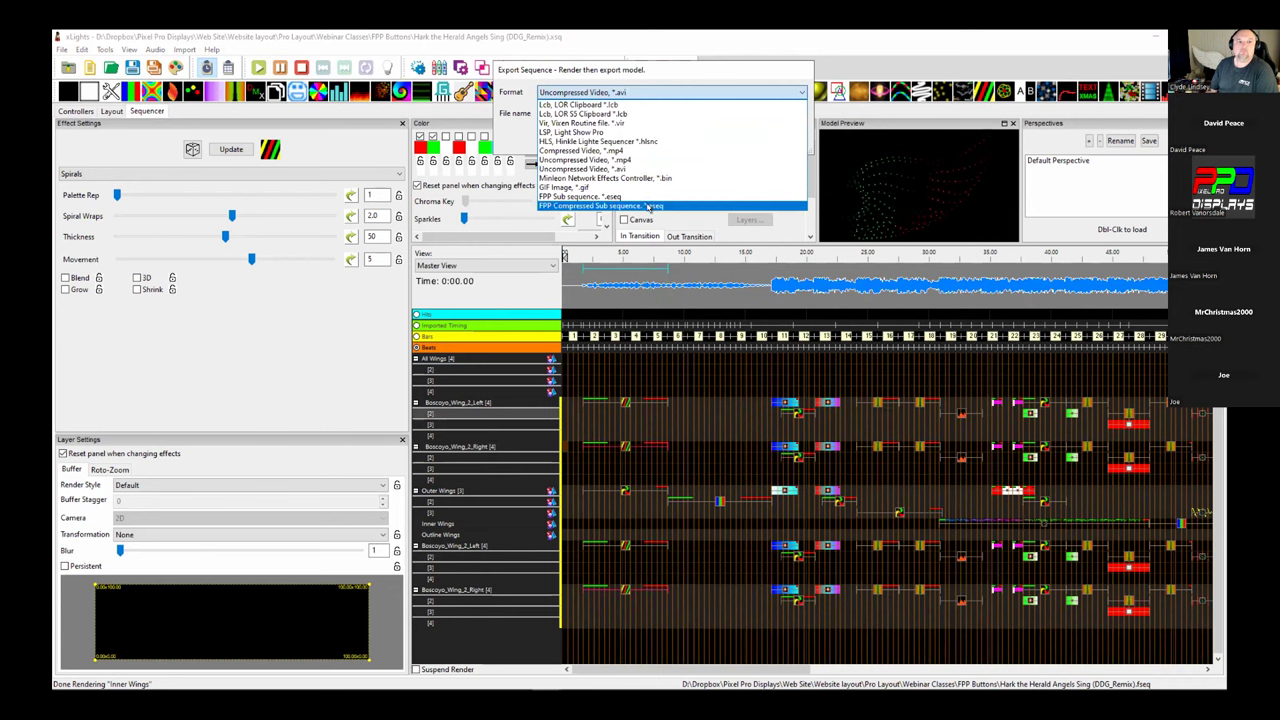
click(645, 207)
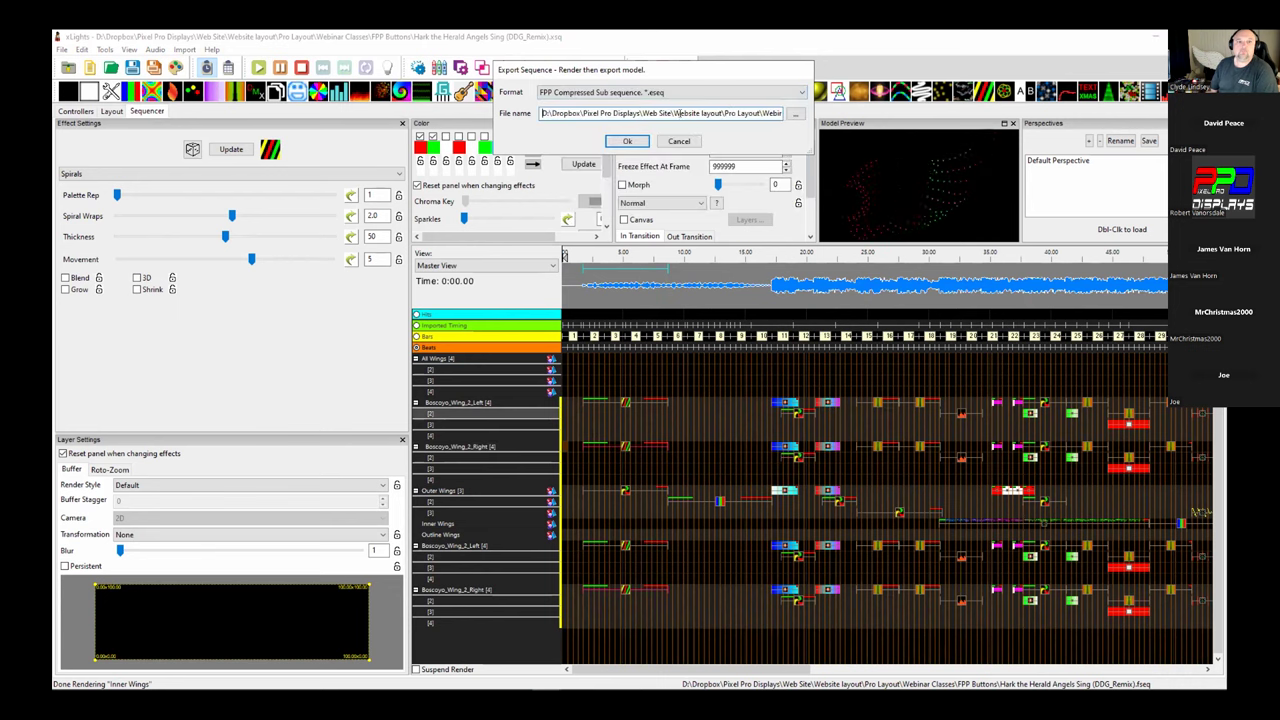
Step: Choose Boscoyo_Wing_2_Left.eseq in the FPP Buttons folder as the output file and run the export
click(798, 117)
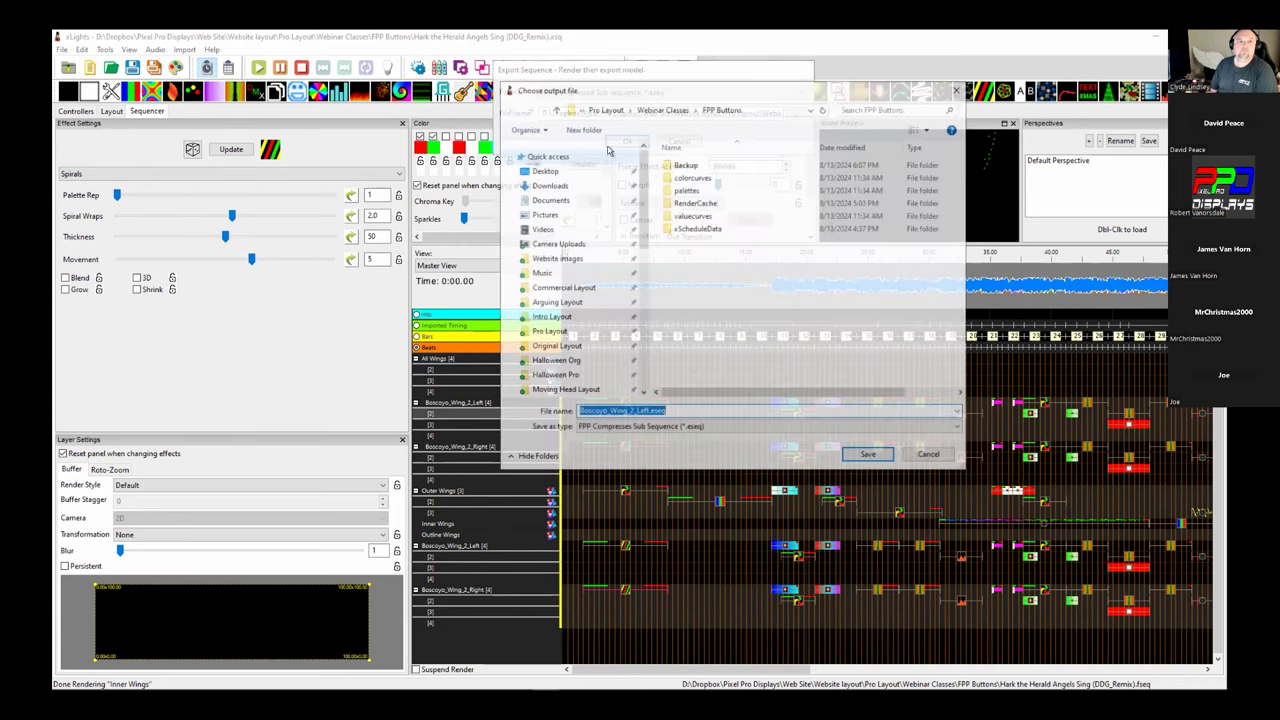
key(Return)
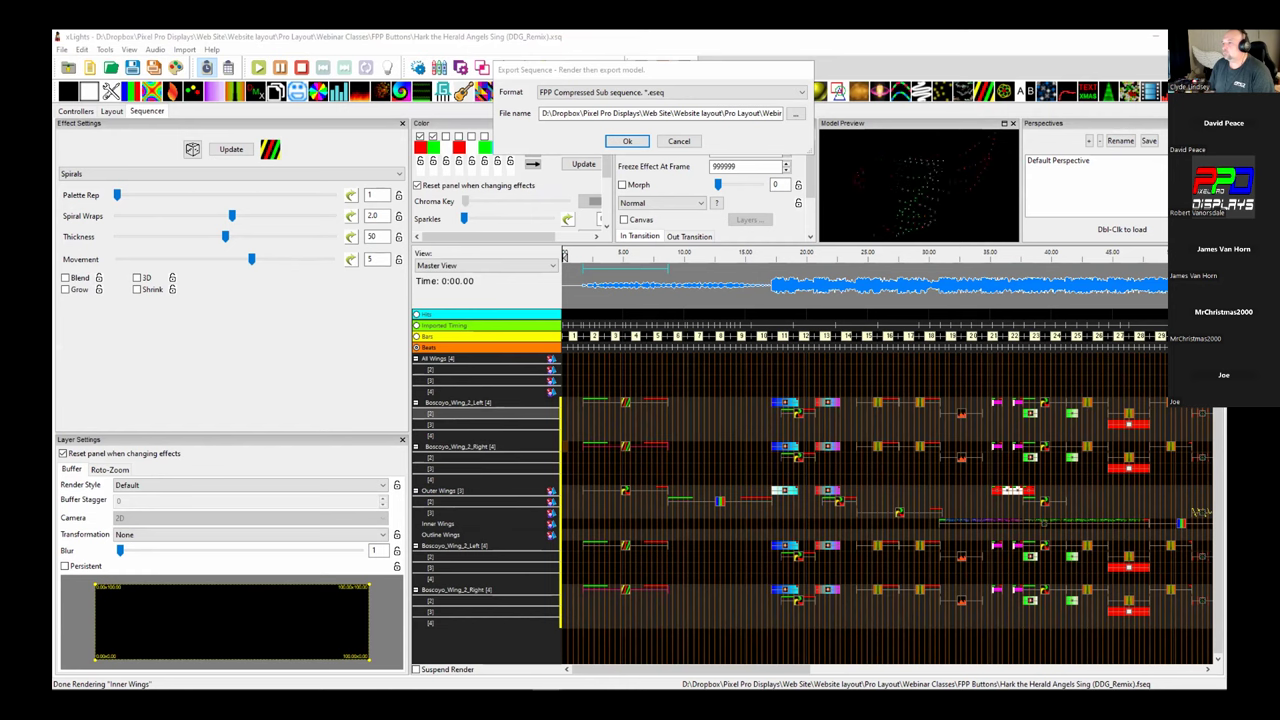
click(795, 113)
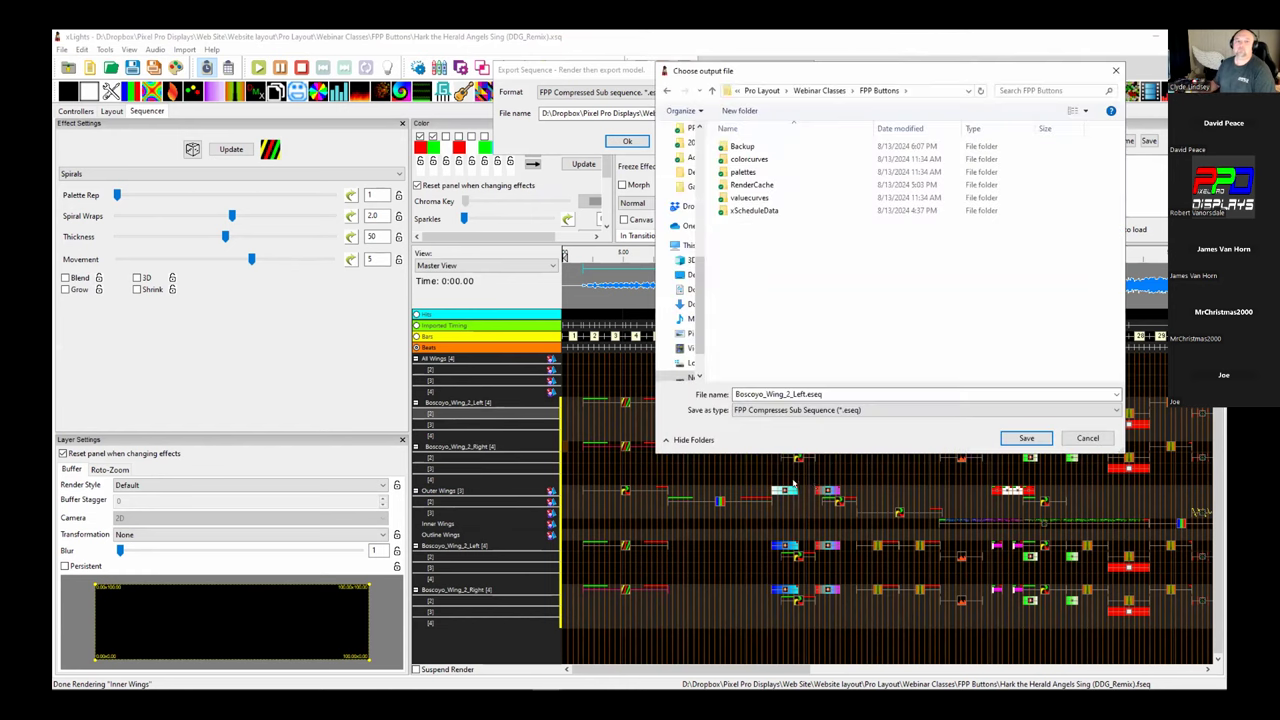
click(841, 393)
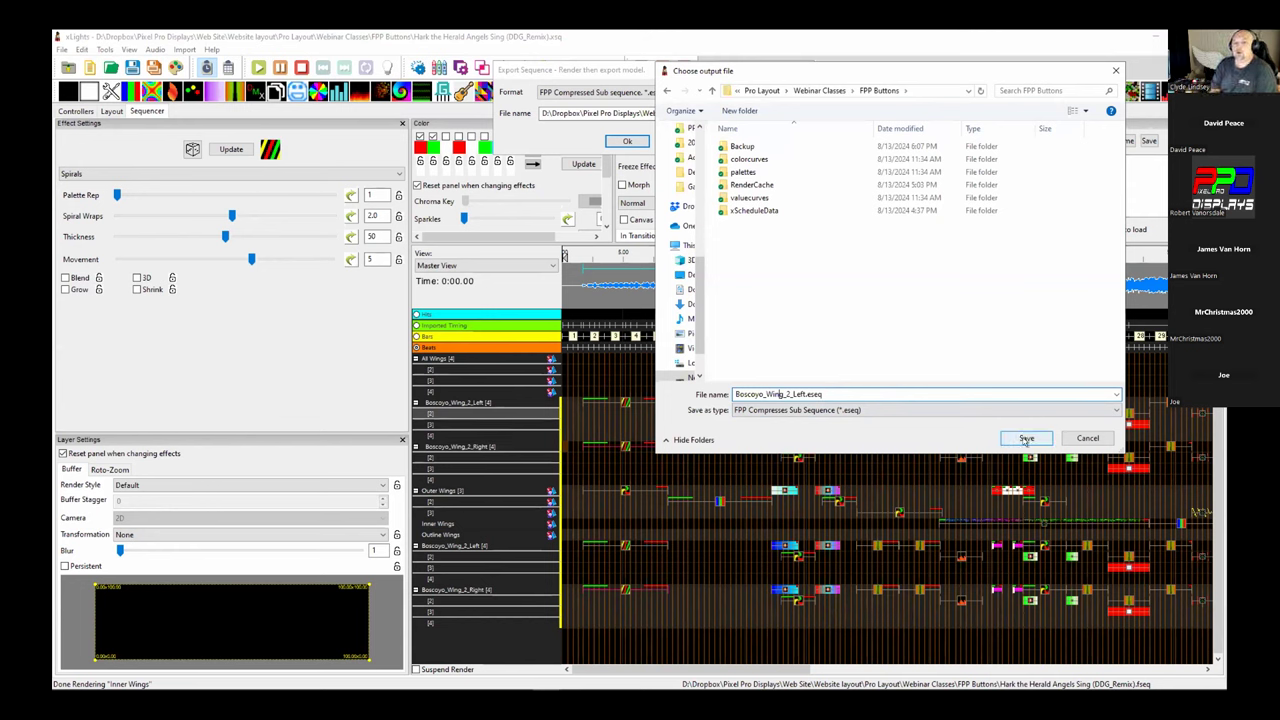
click(1027, 440)
click(627, 142)
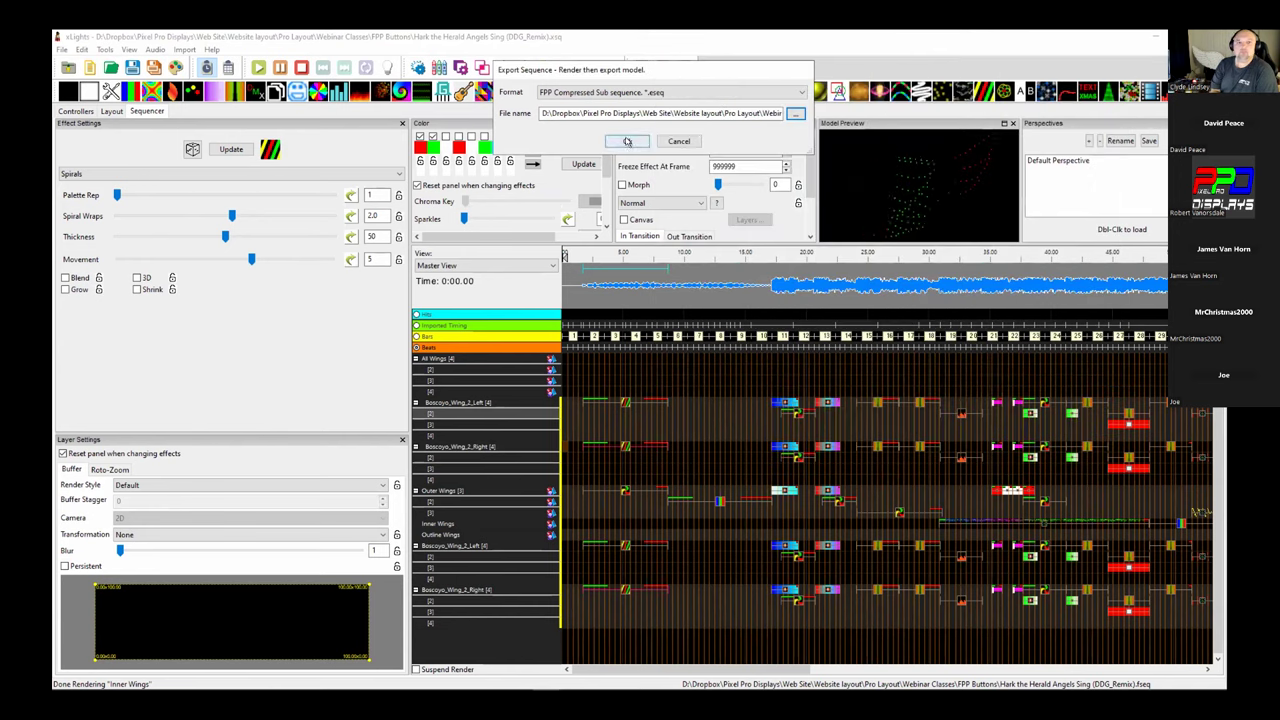
click(627, 142)
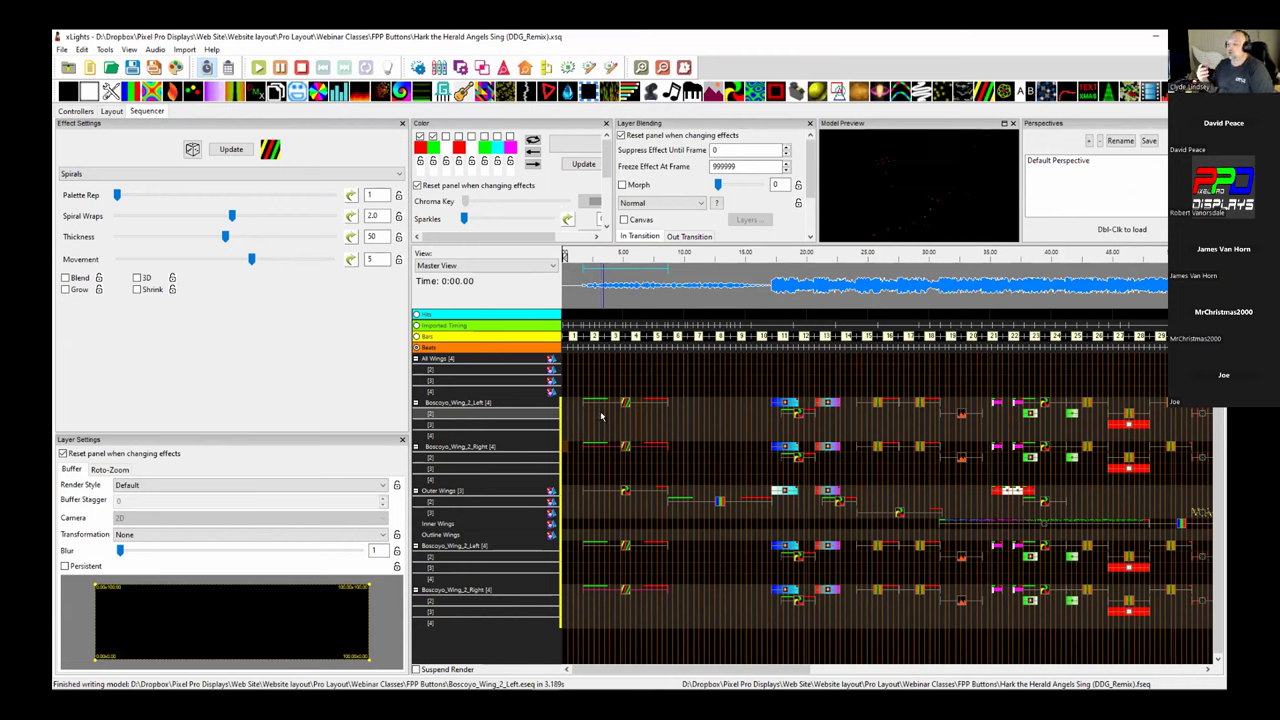
Step: Insert a layer above the first layer of Boscoyo_Wing_2_Right under All Wings
click(476, 446)
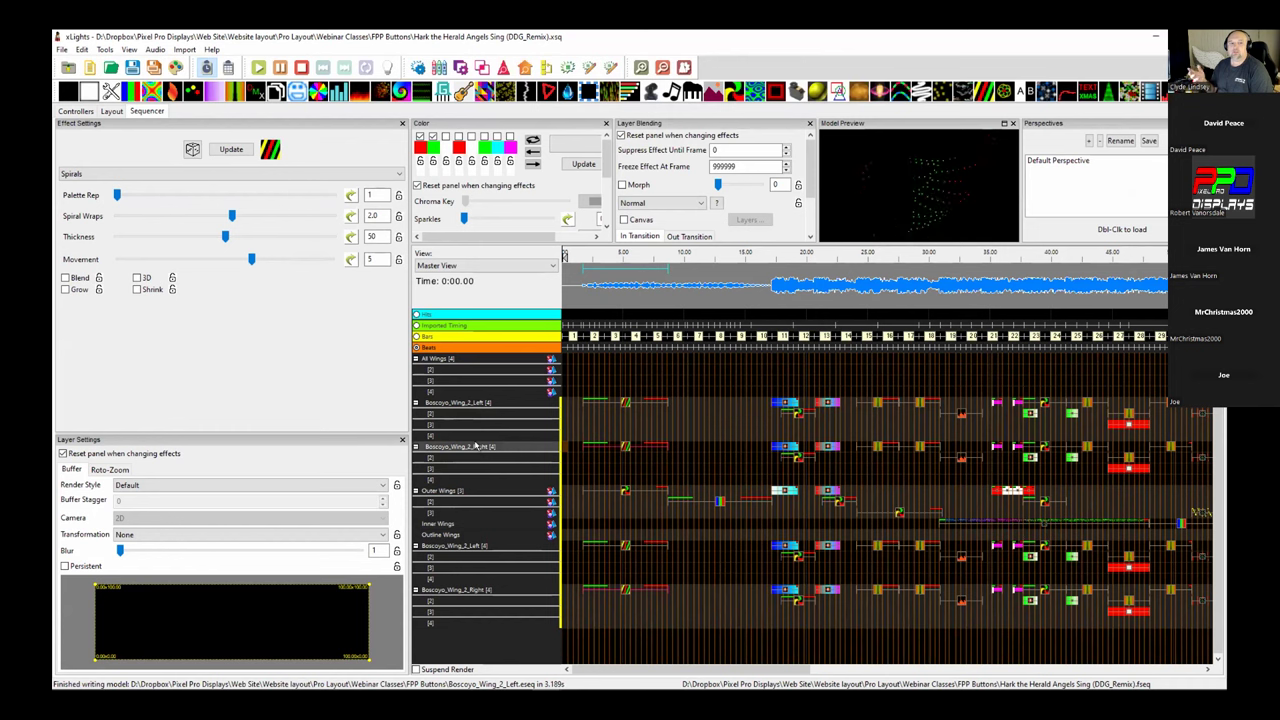
right_click(476, 446)
click(483, 454)
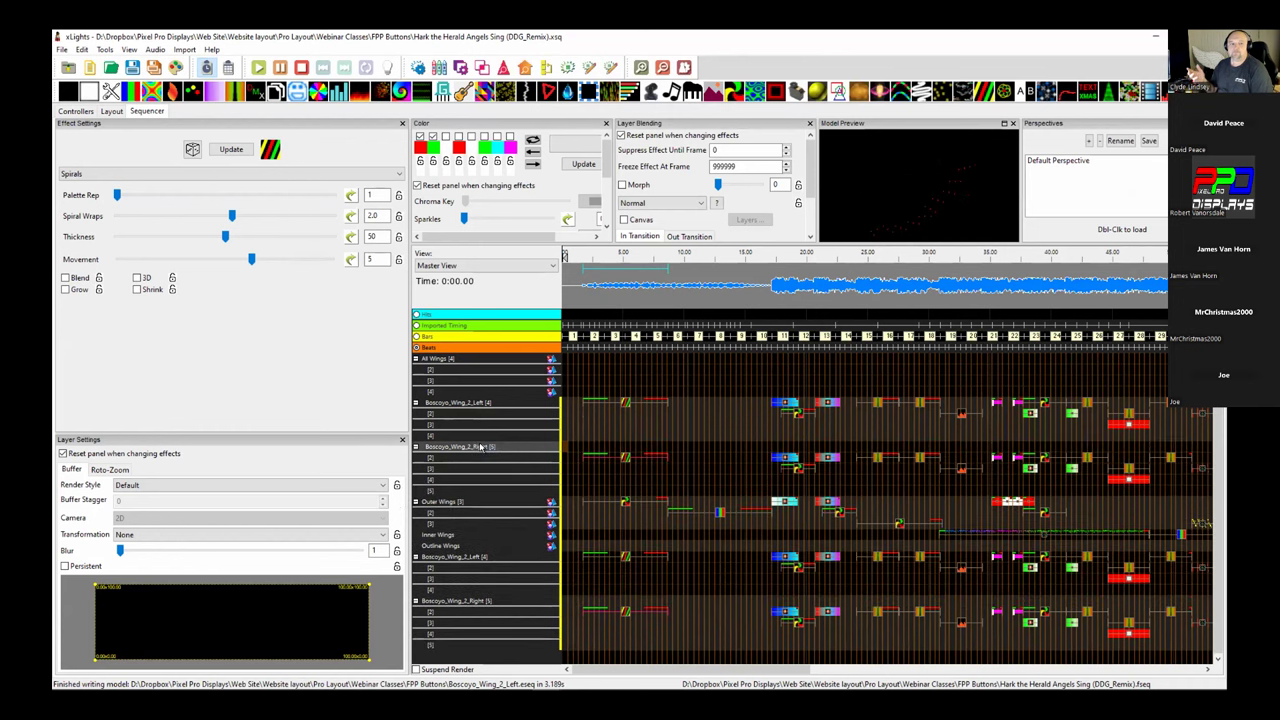
right_click(482, 451)
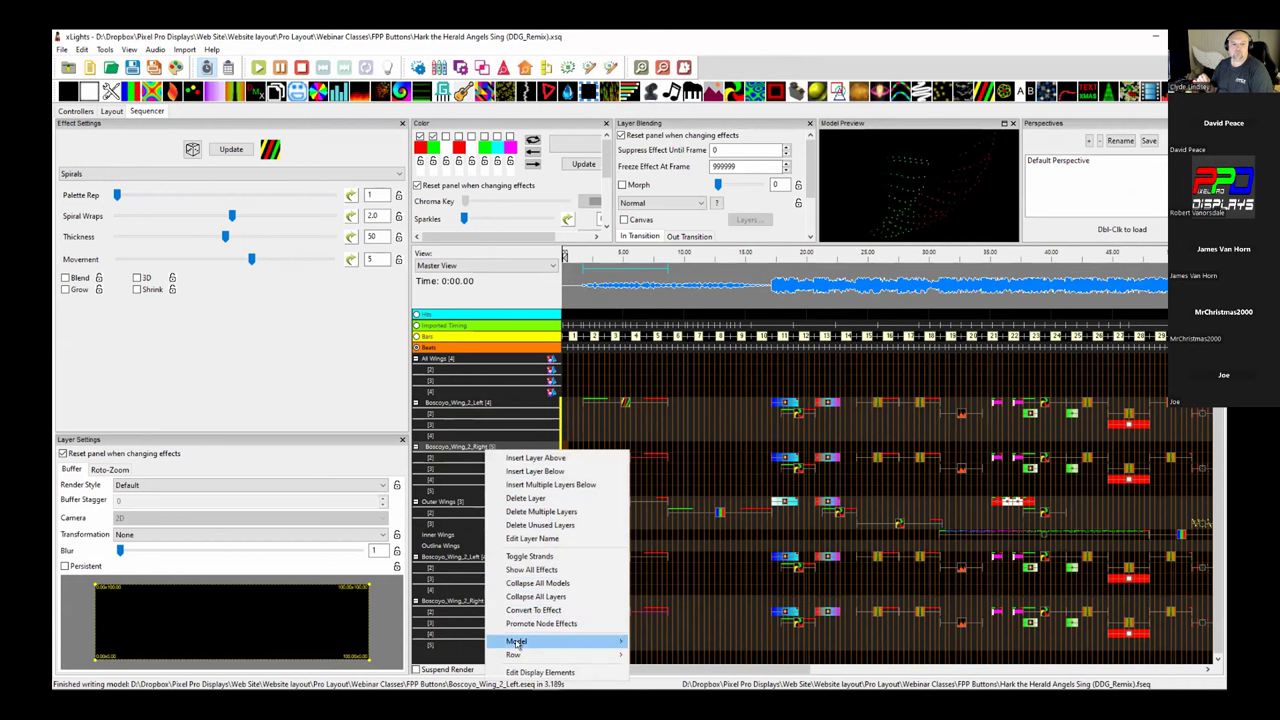
mouse_move(600, 641)
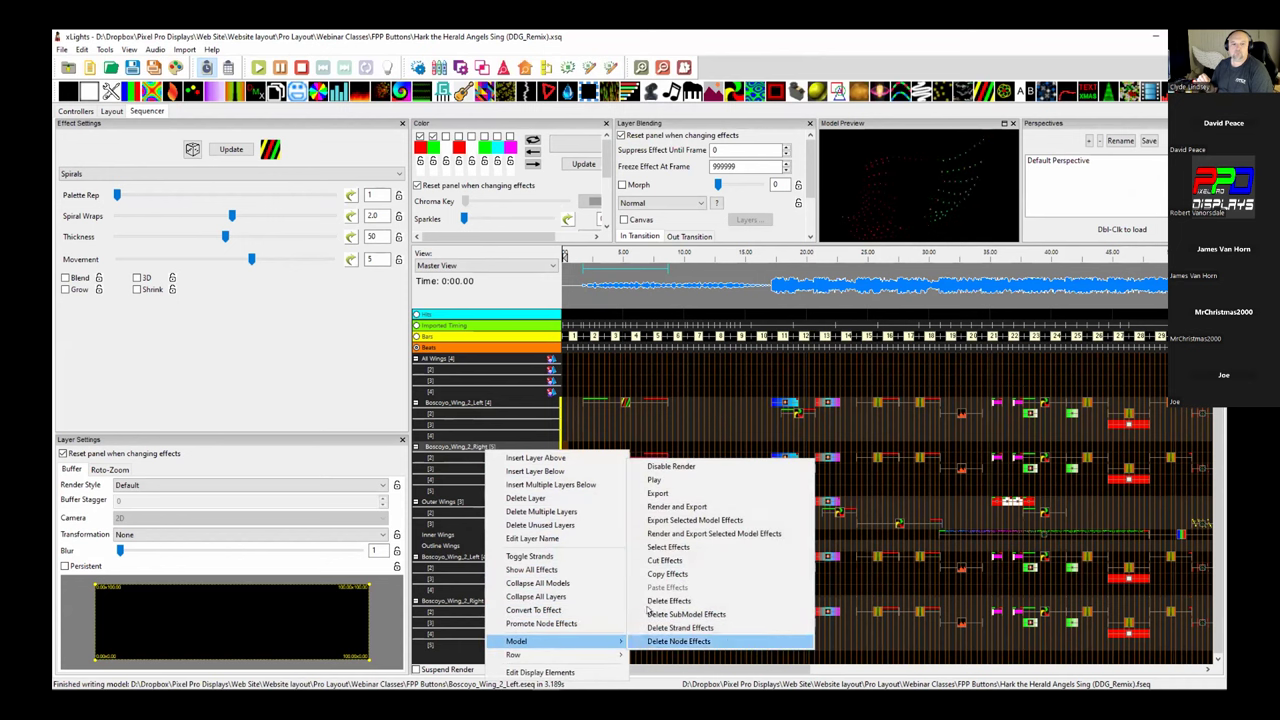
click(645, 507)
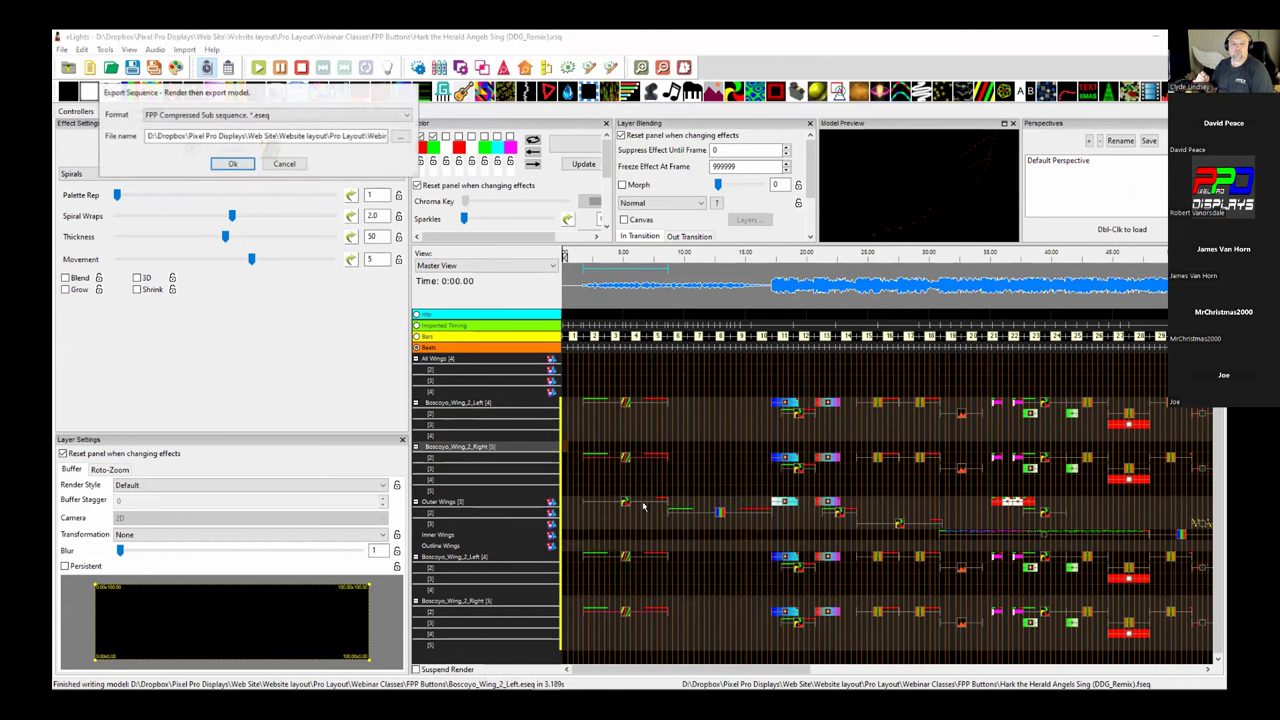
click(398, 137)
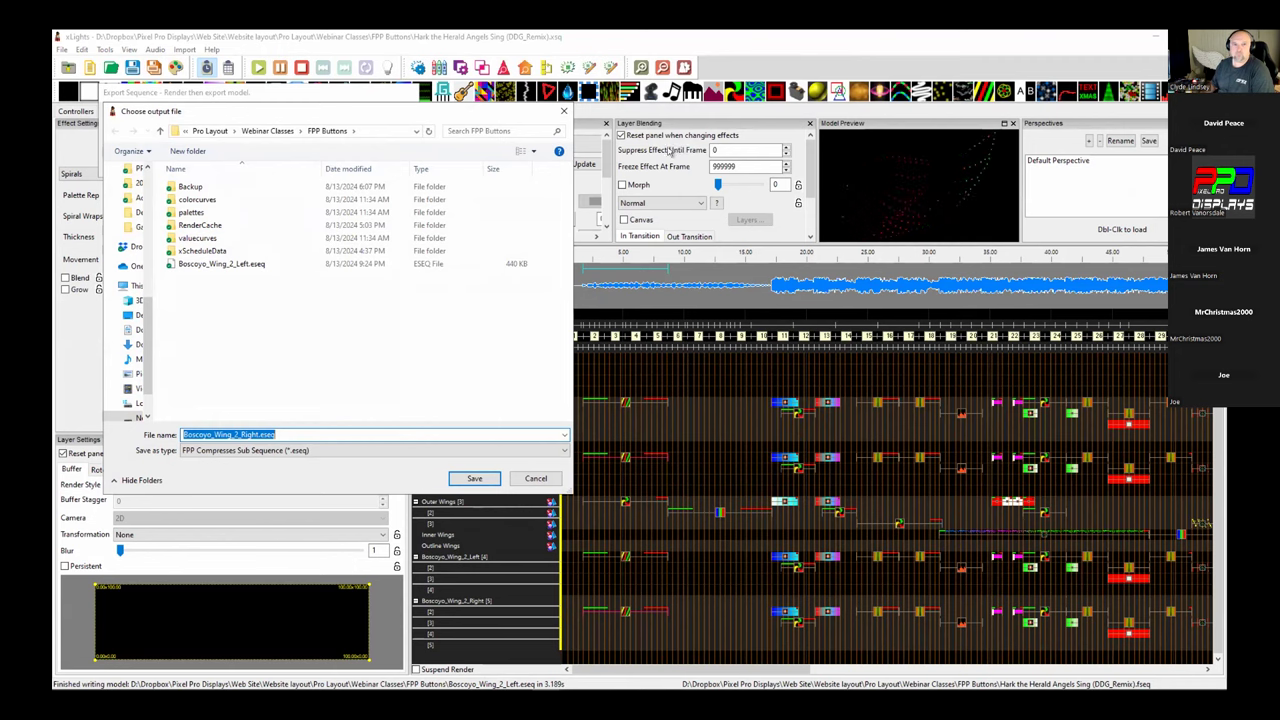
click(564, 111)
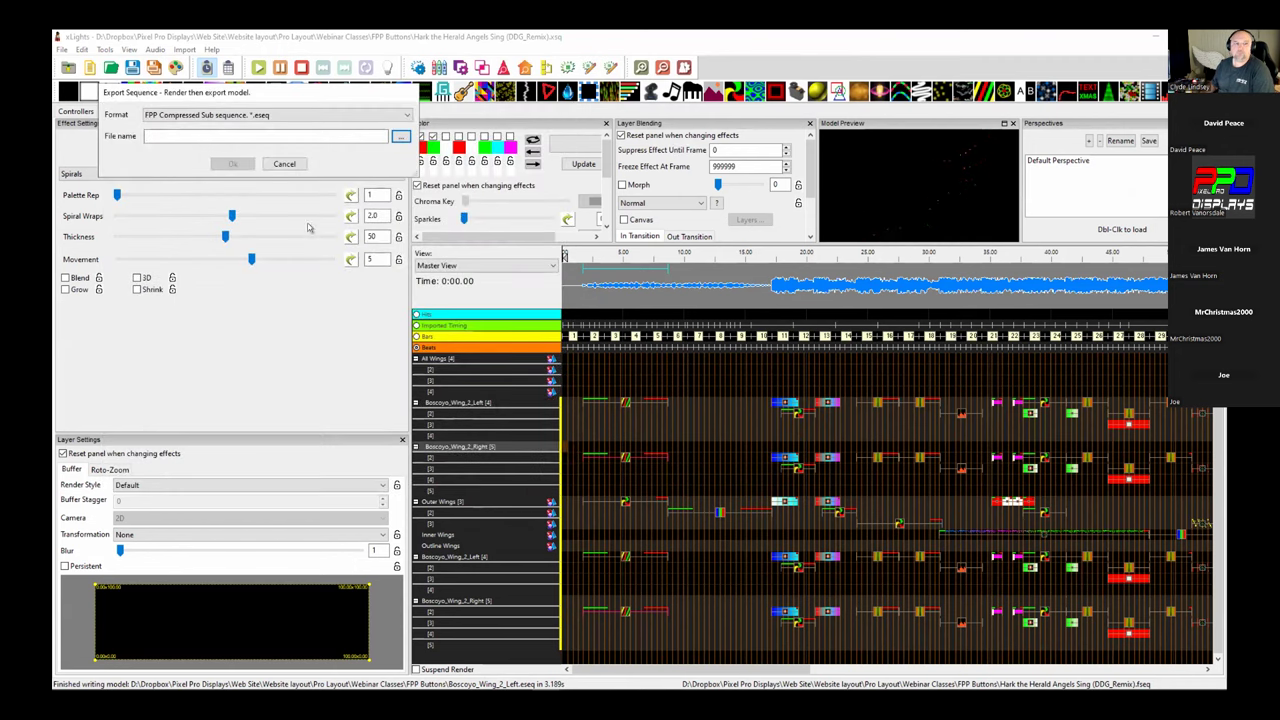
click(285, 164)
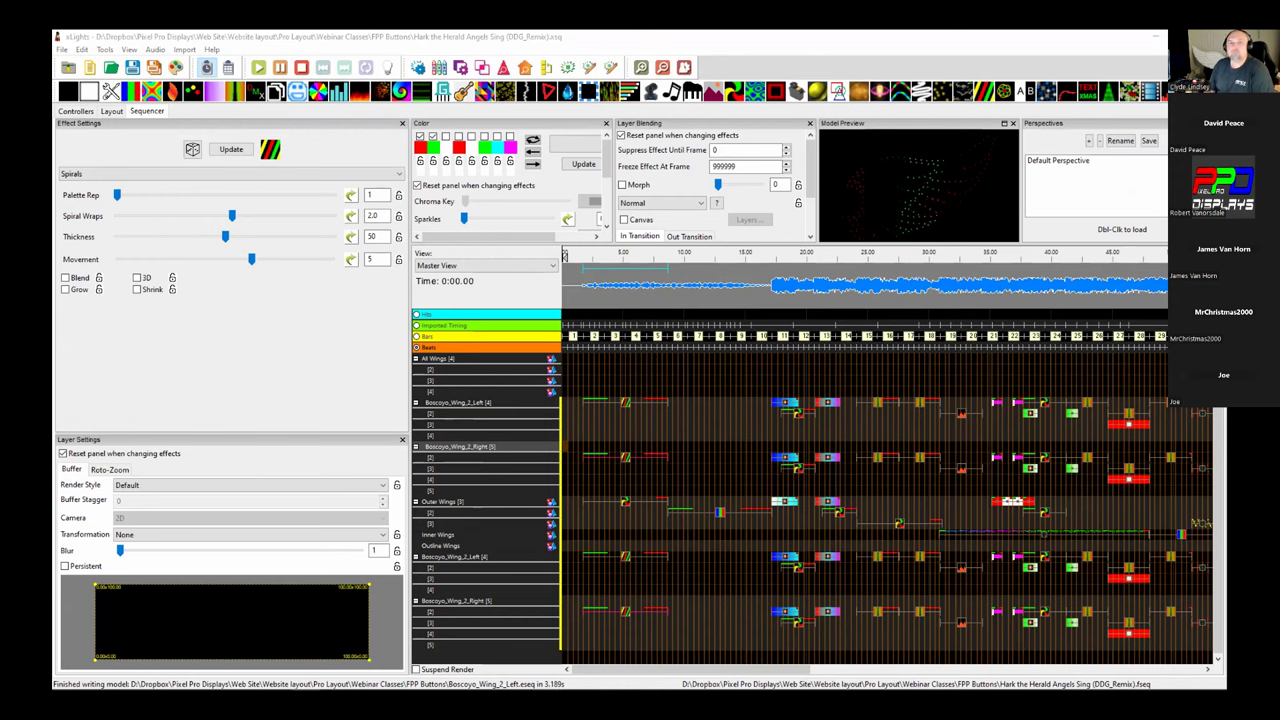
Step: Select both Boscoyo wing models in the layout and examine their start and end channels
click(109, 112)
drag(478, 238, 806, 395)
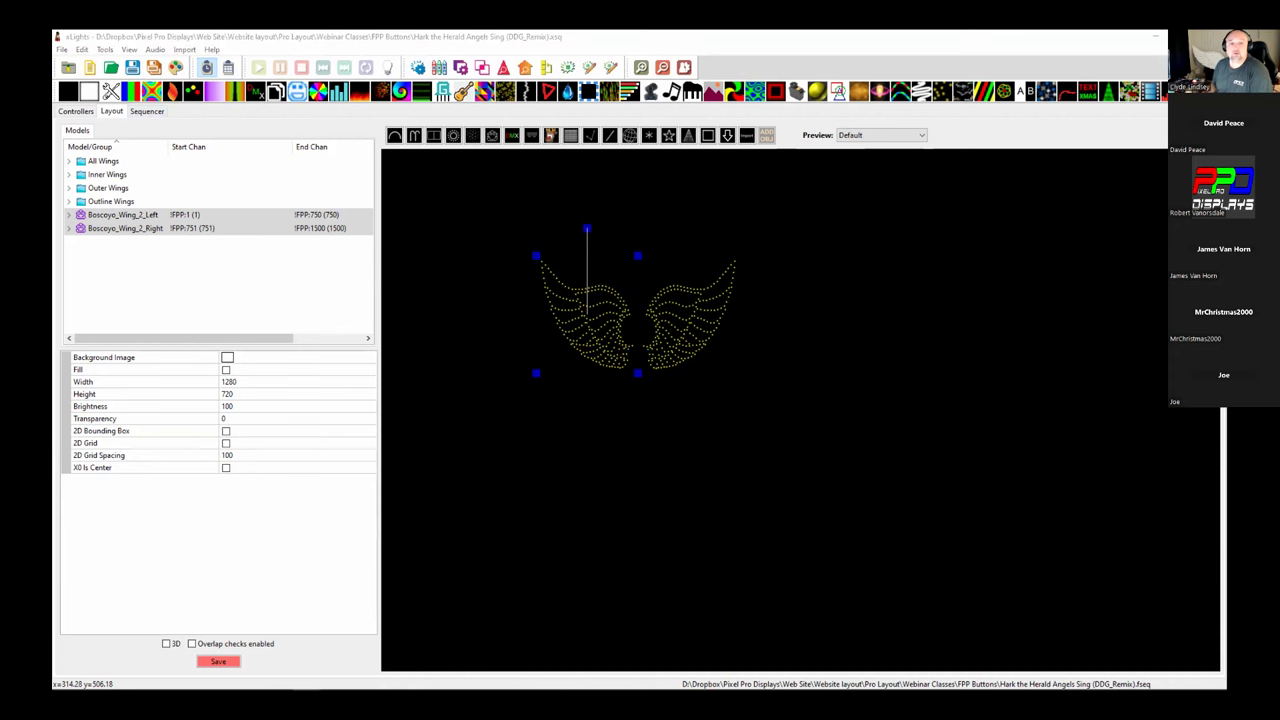
Step: Switch to the FPP web interface and upload Boscoyo_Wing_2_Left.eseq from the FPP Buttons folder through its File Manager
key(alt+Tab)
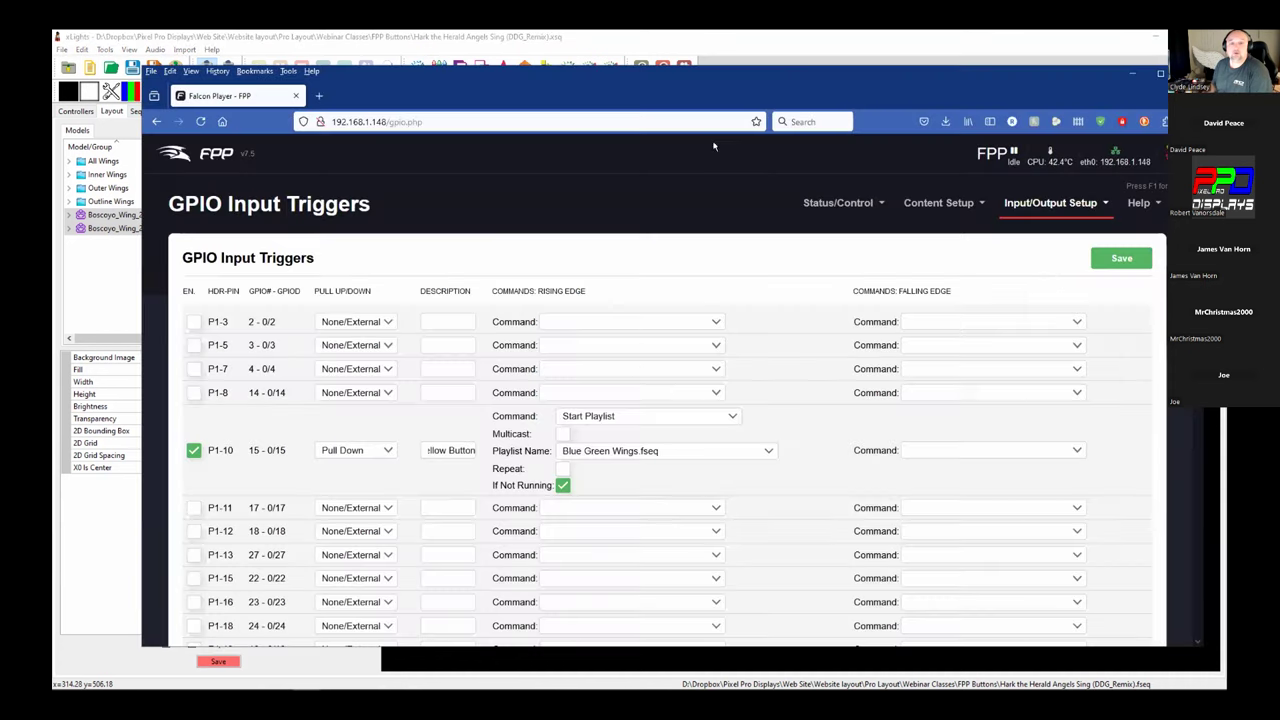
click(936, 204)
click(934, 239)
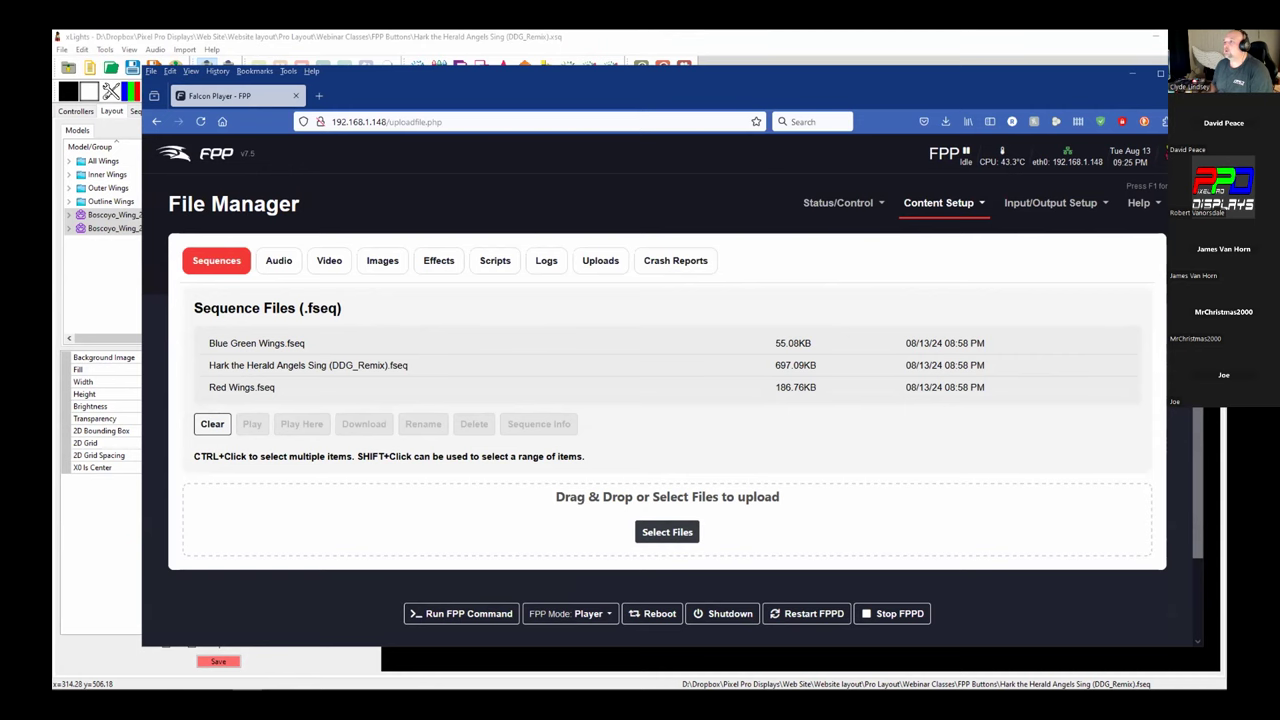
key(alt+Tab)
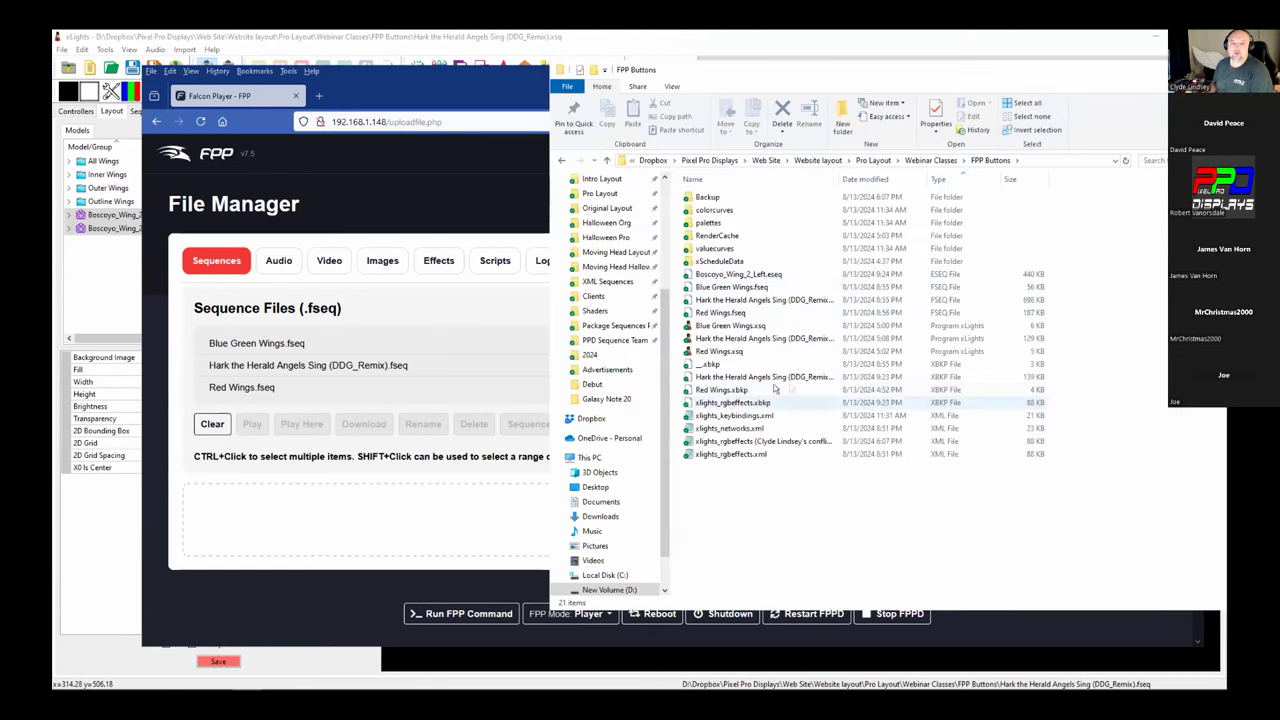
click(937, 276)
drag(714, 274, 384, 352)
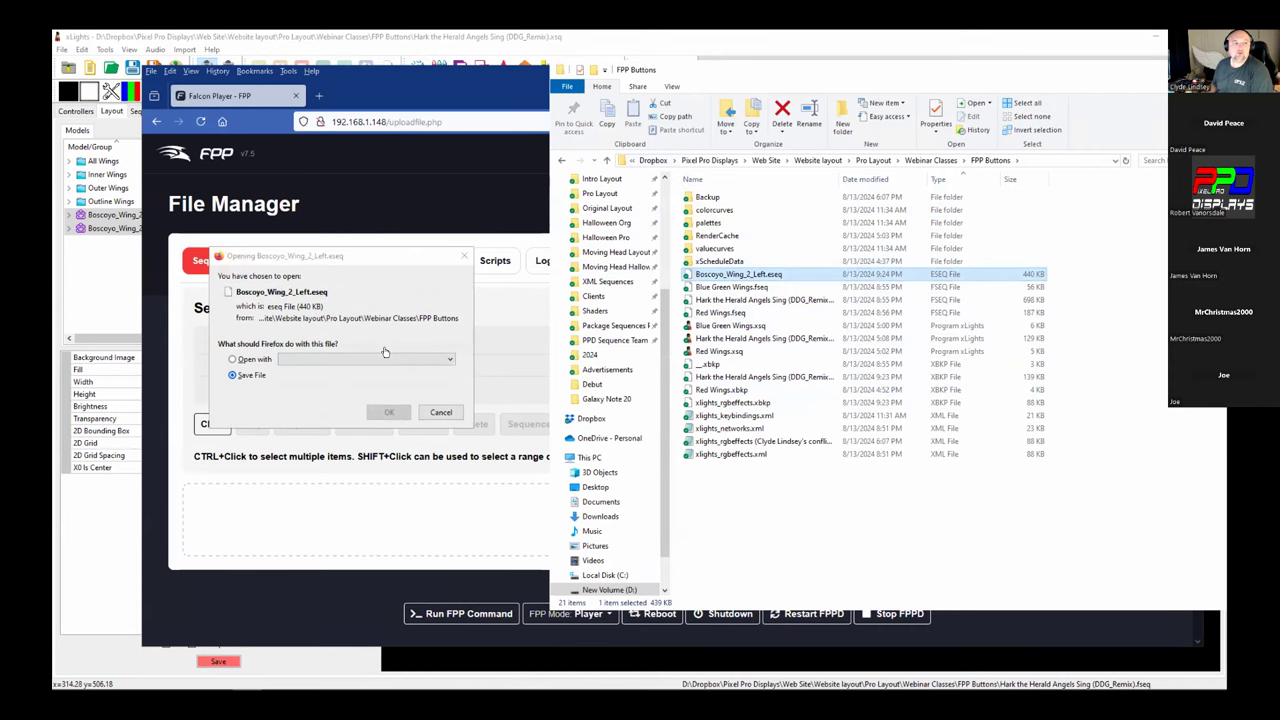
click(440, 412)
drag(688, 276, 421, 514)
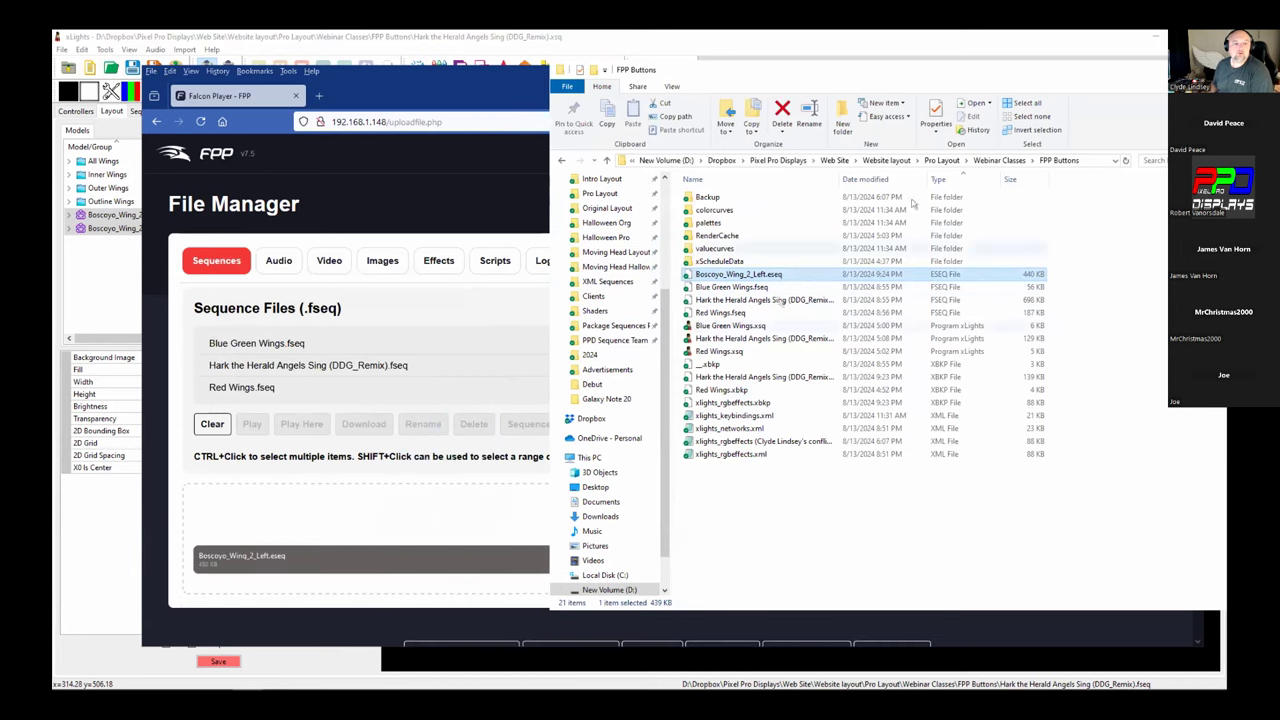
key(alt+Tab)
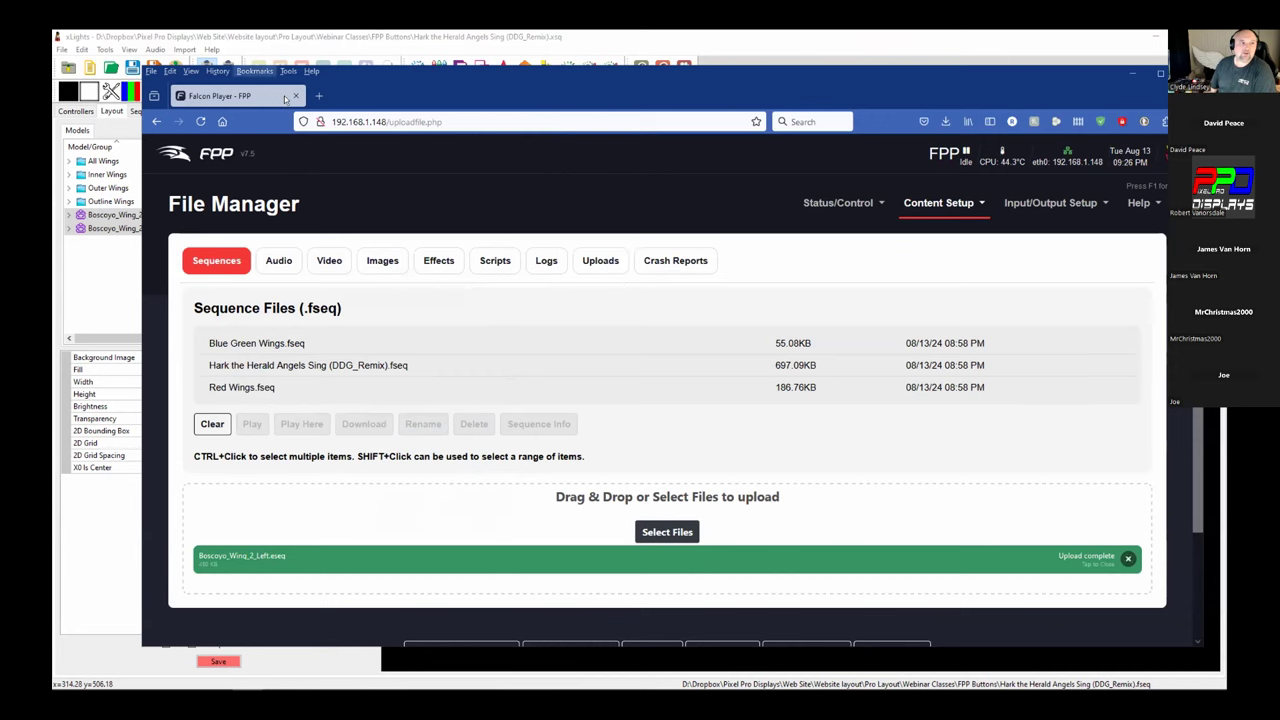
Step: Change the rising-edge command of GPIO input P1-10 to Effect Start in the GPIO Input Triggers
click(1038, 203)
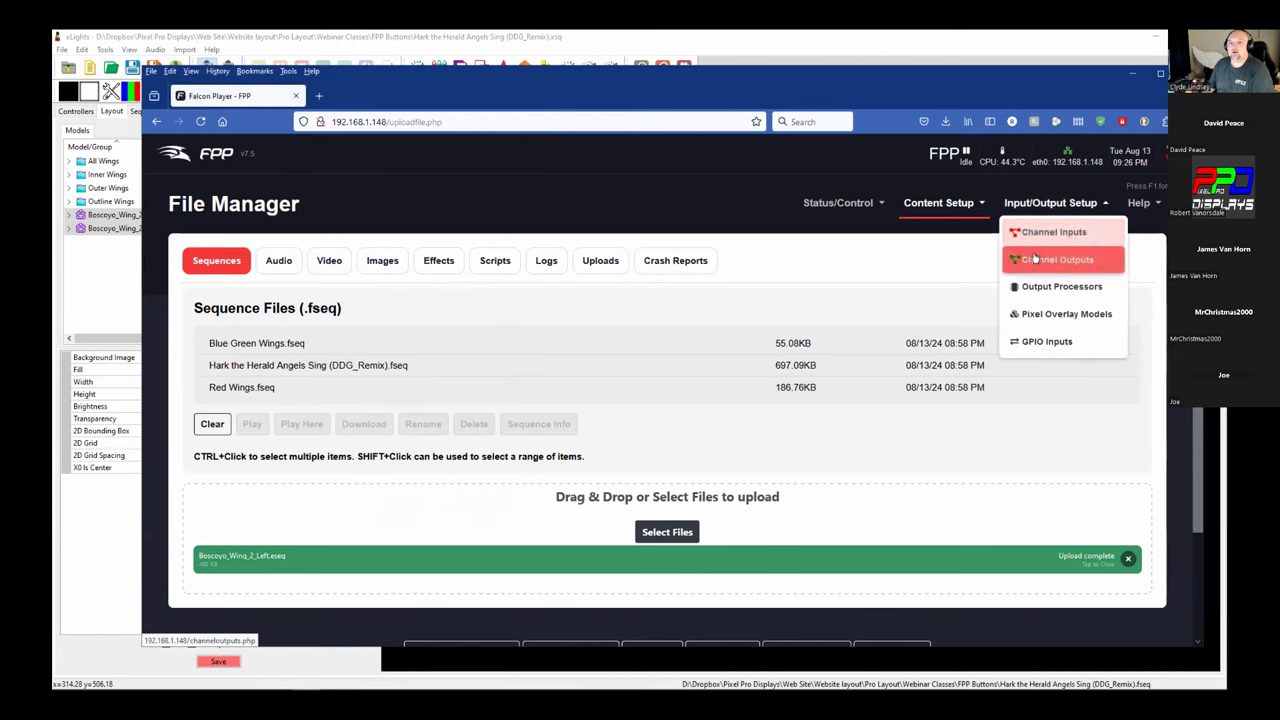
click(1042, 346)
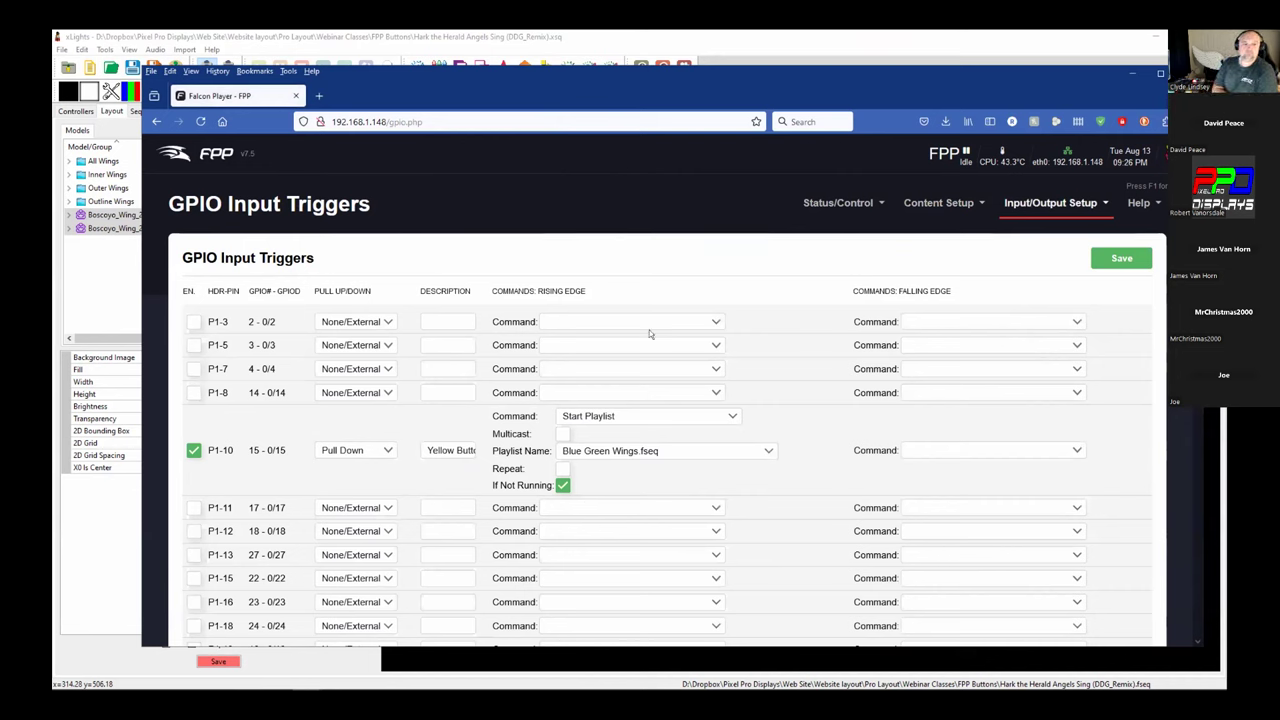
click(646, 418)
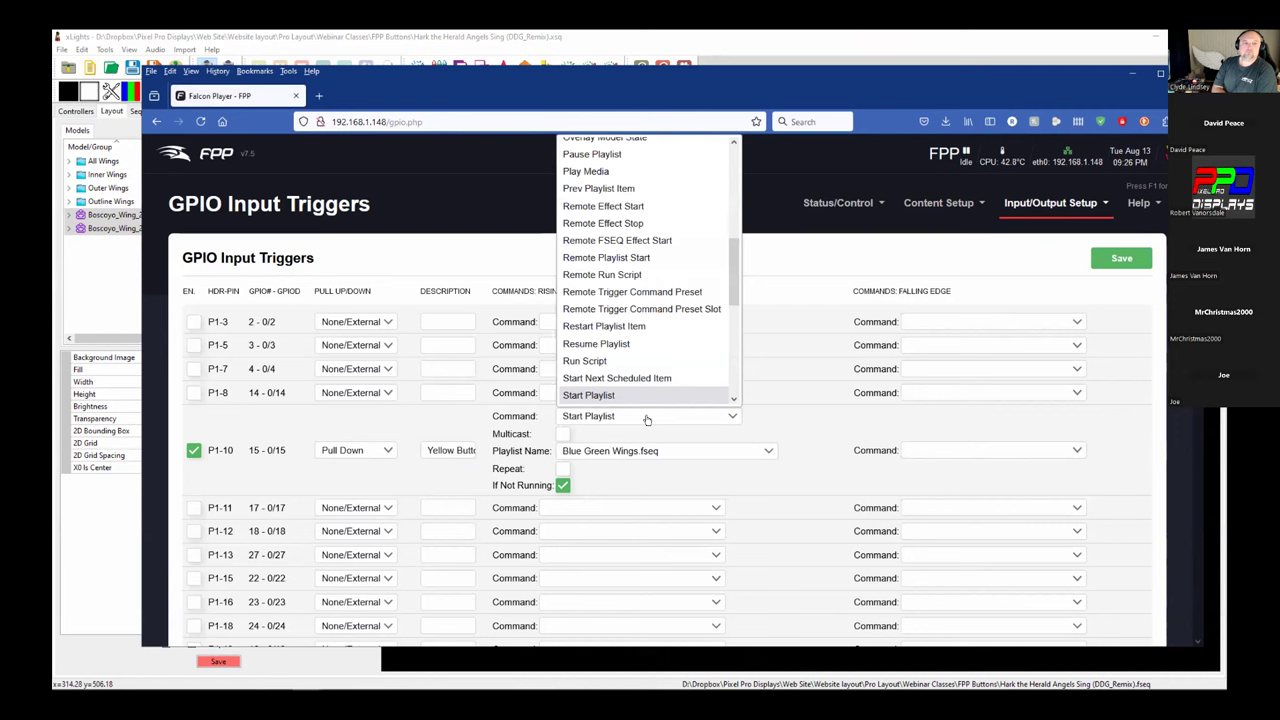
drag(731, 262, 735, 170)
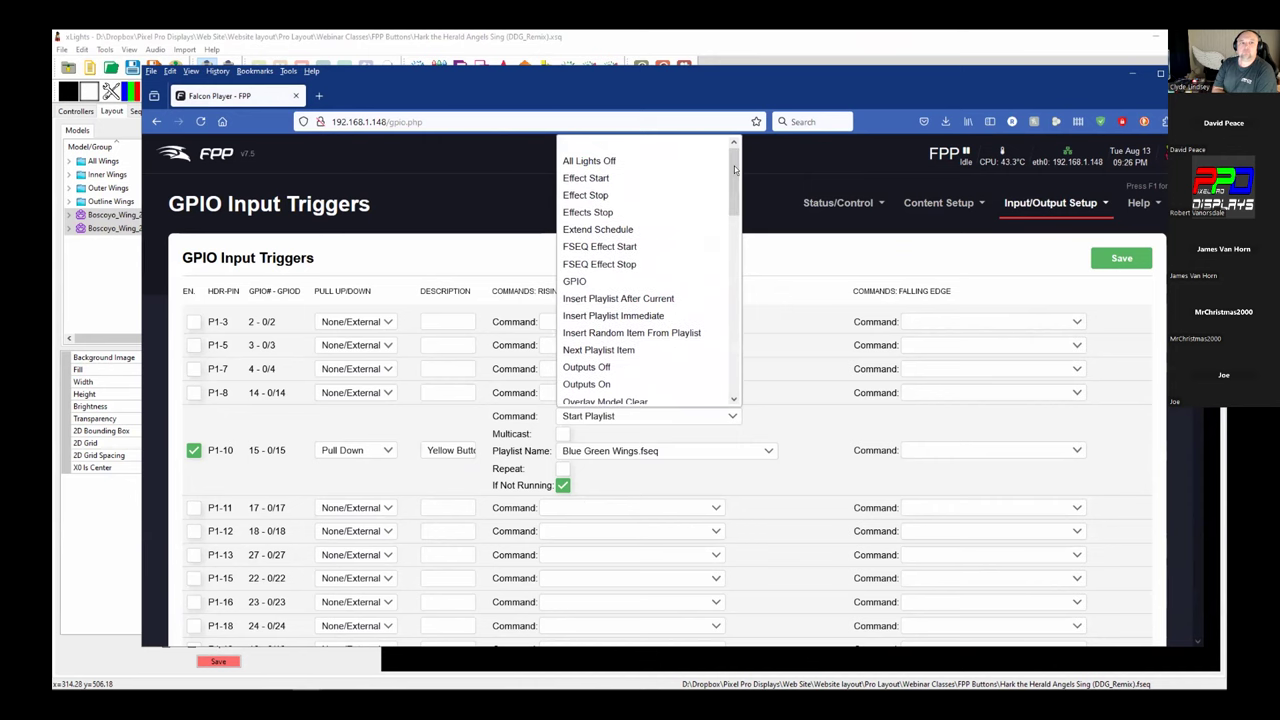
click(585, 178)
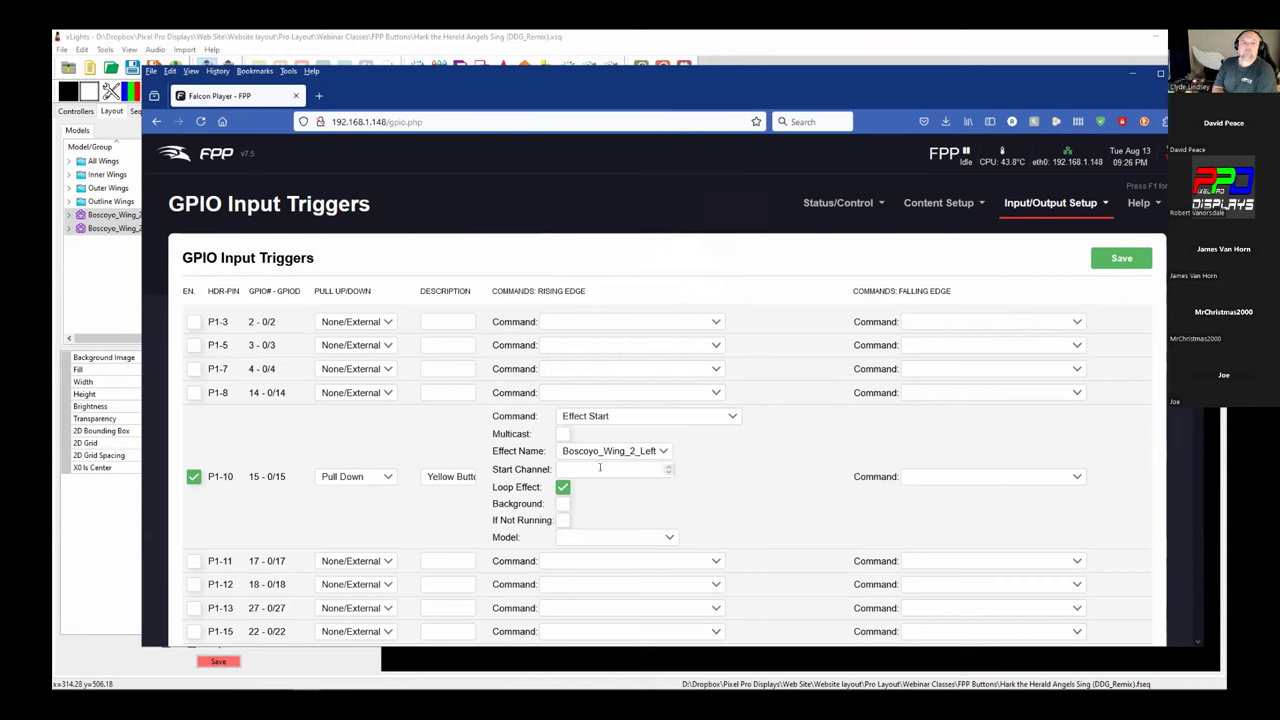
Step: Set the Start Channel of P1-10's Effect Start command to 1
click(568, 468)
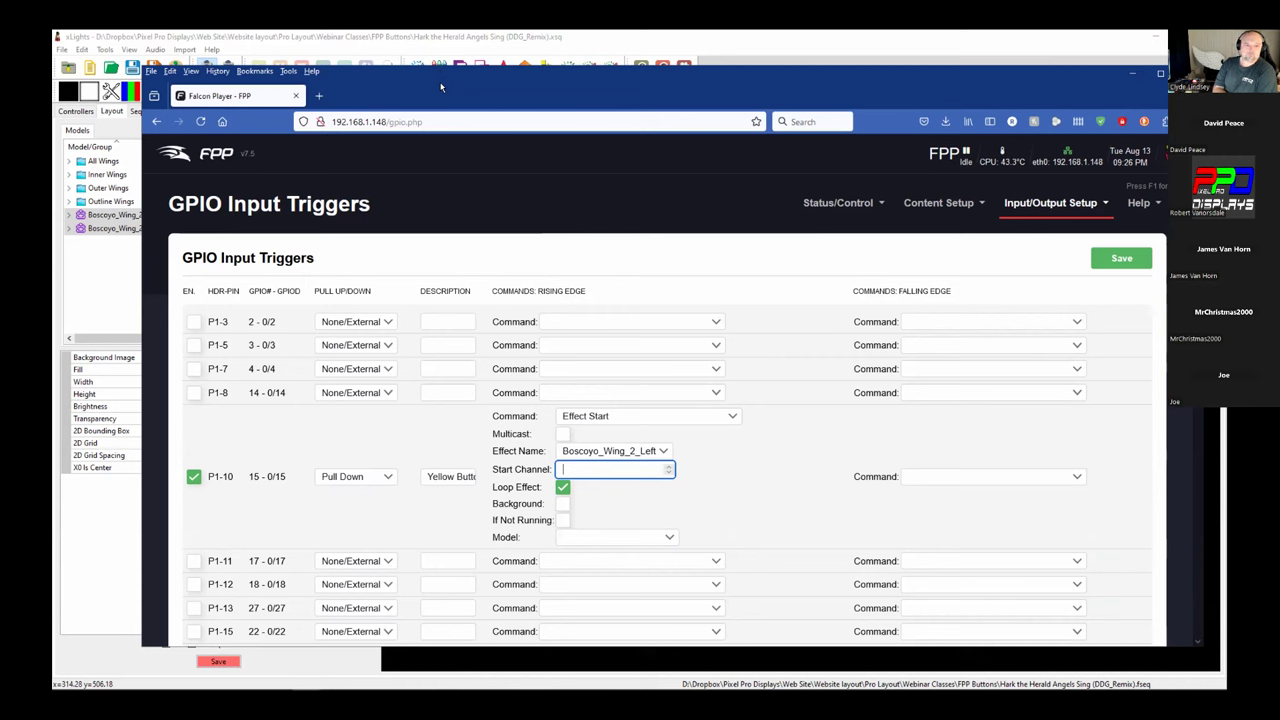
drag(430, 69, 423, 44)
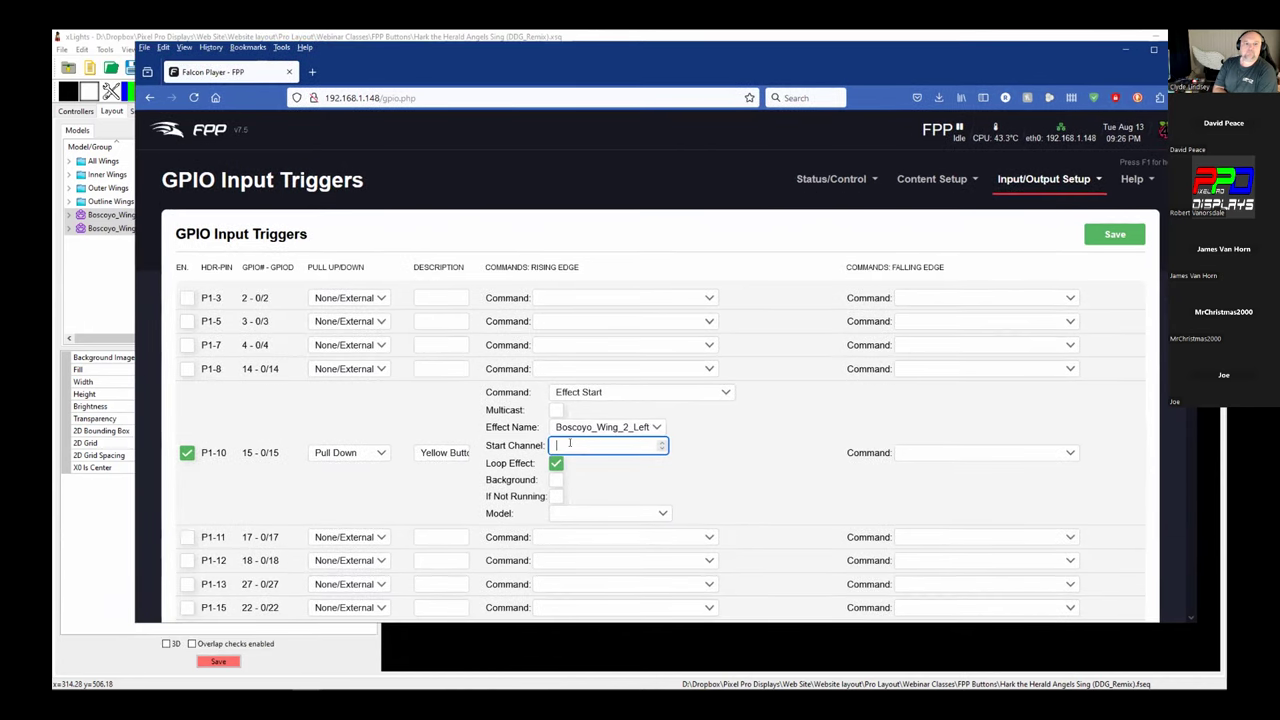
text(1)
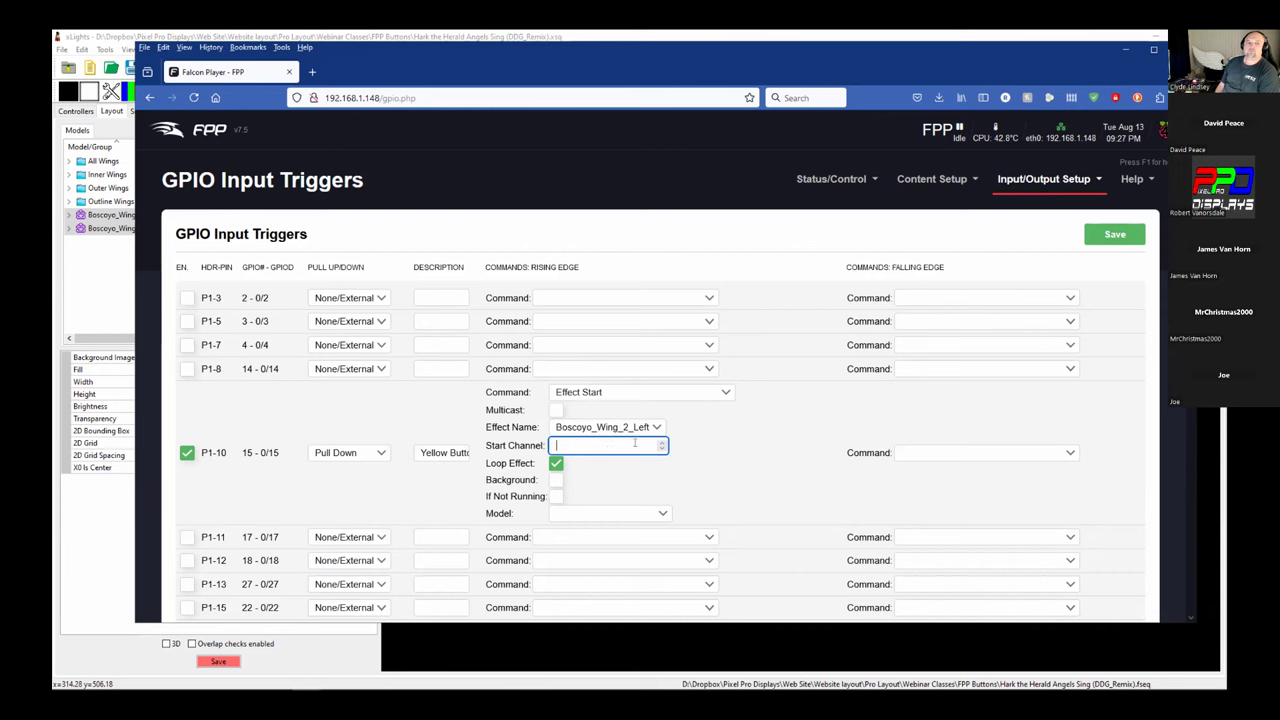
drag(620, 57, 625, 56)
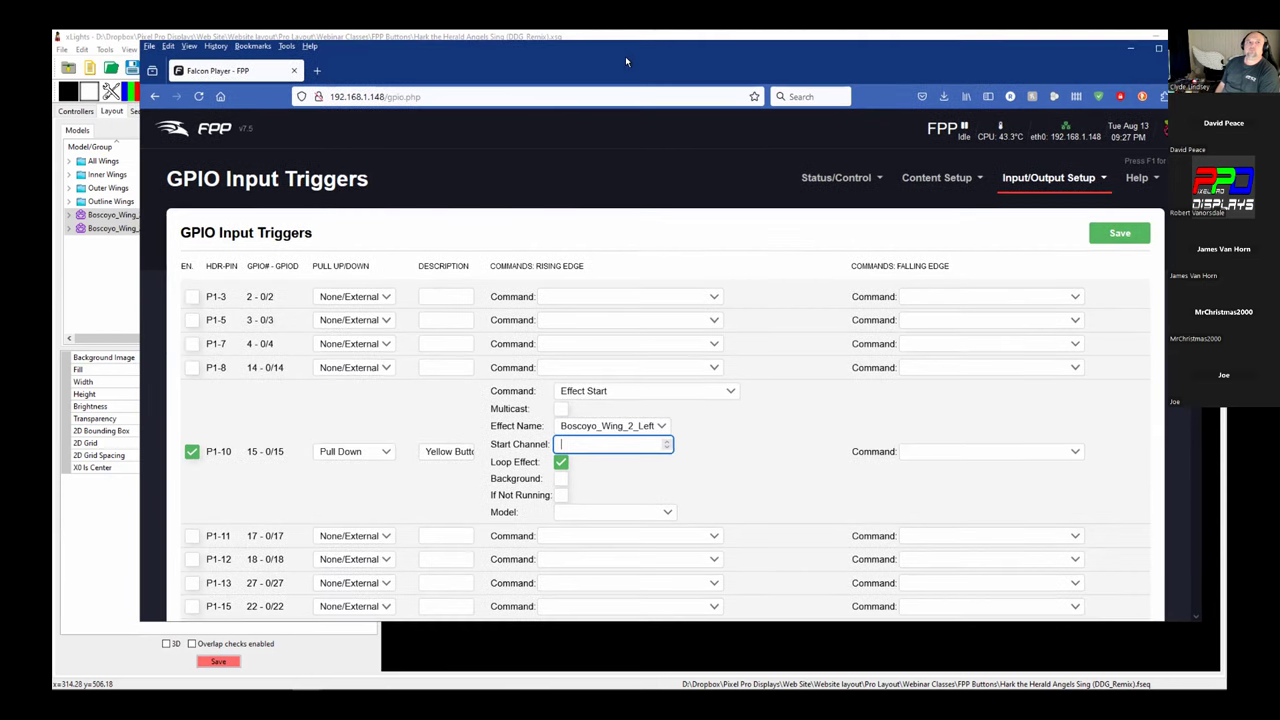
Step: Switch to xLights and select the Boscoyo_Wing_2_Left model in the layout to examine its start and end channels
key(alt+Tab)
click(542, 291)
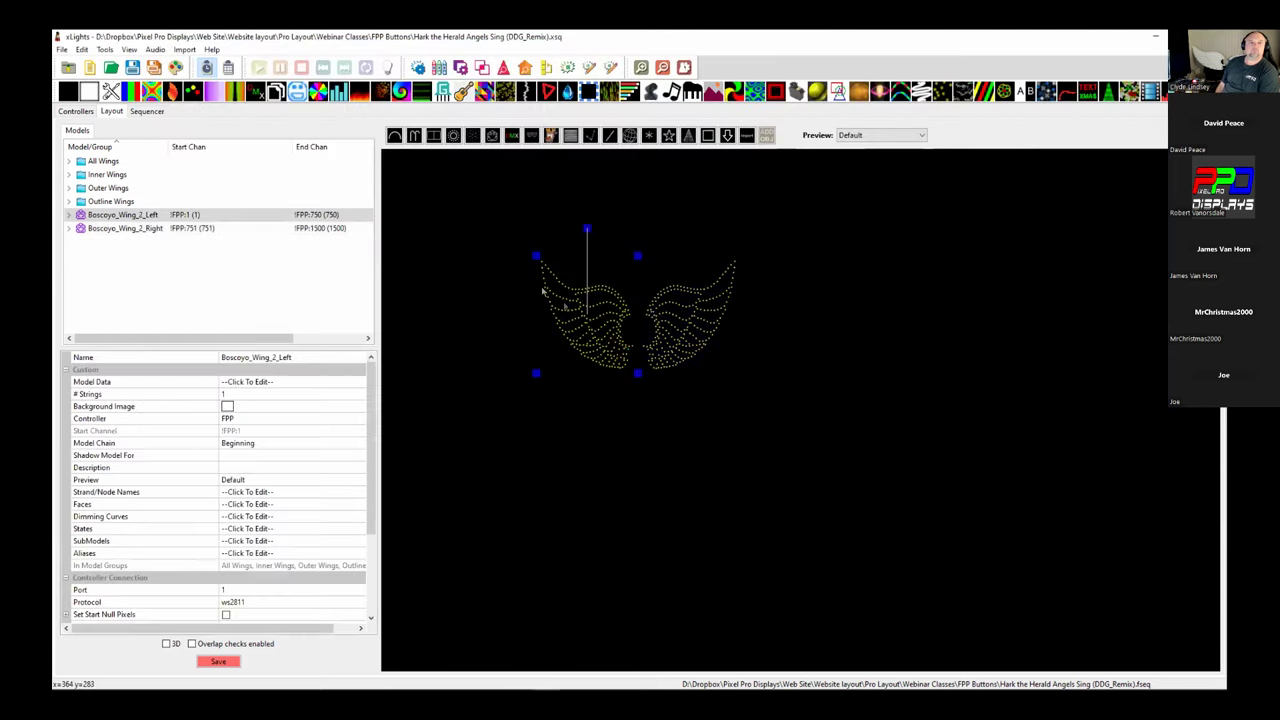
mouse_move(322, 220)
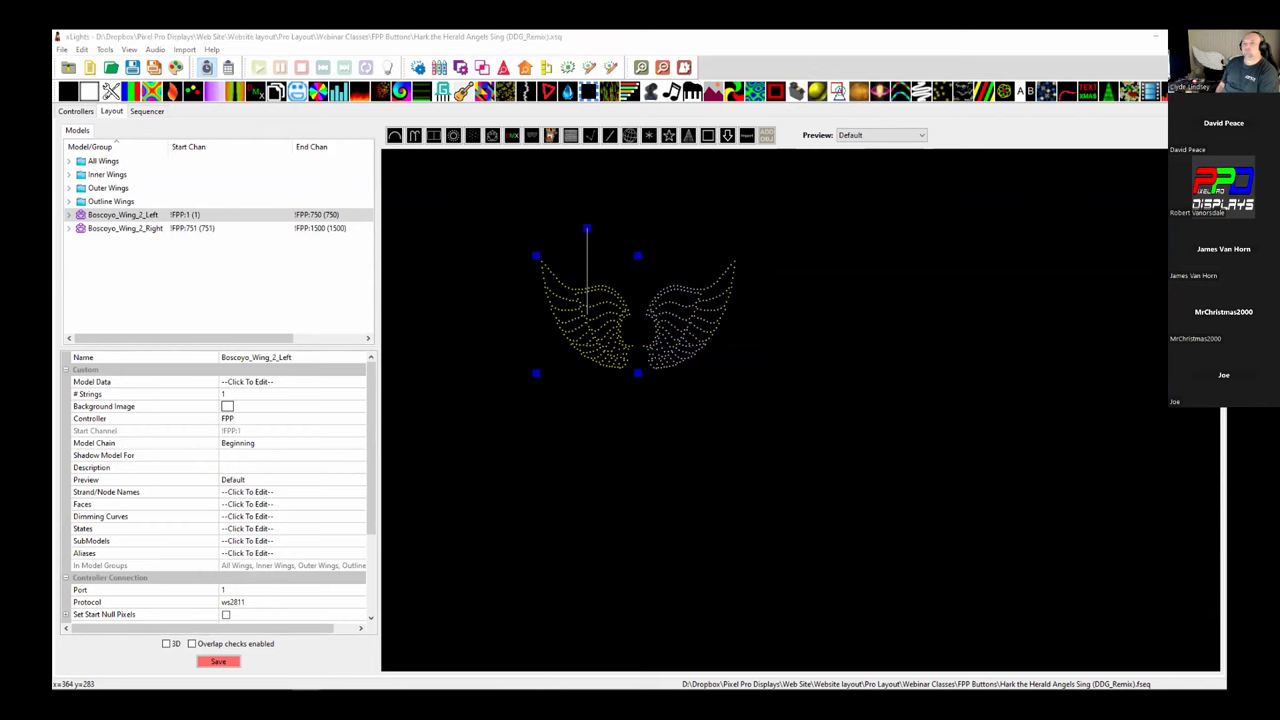
Step: Switch back to the FPP web interface, save the GPIO input triggers and restart FPPD
key(alt+Tab)
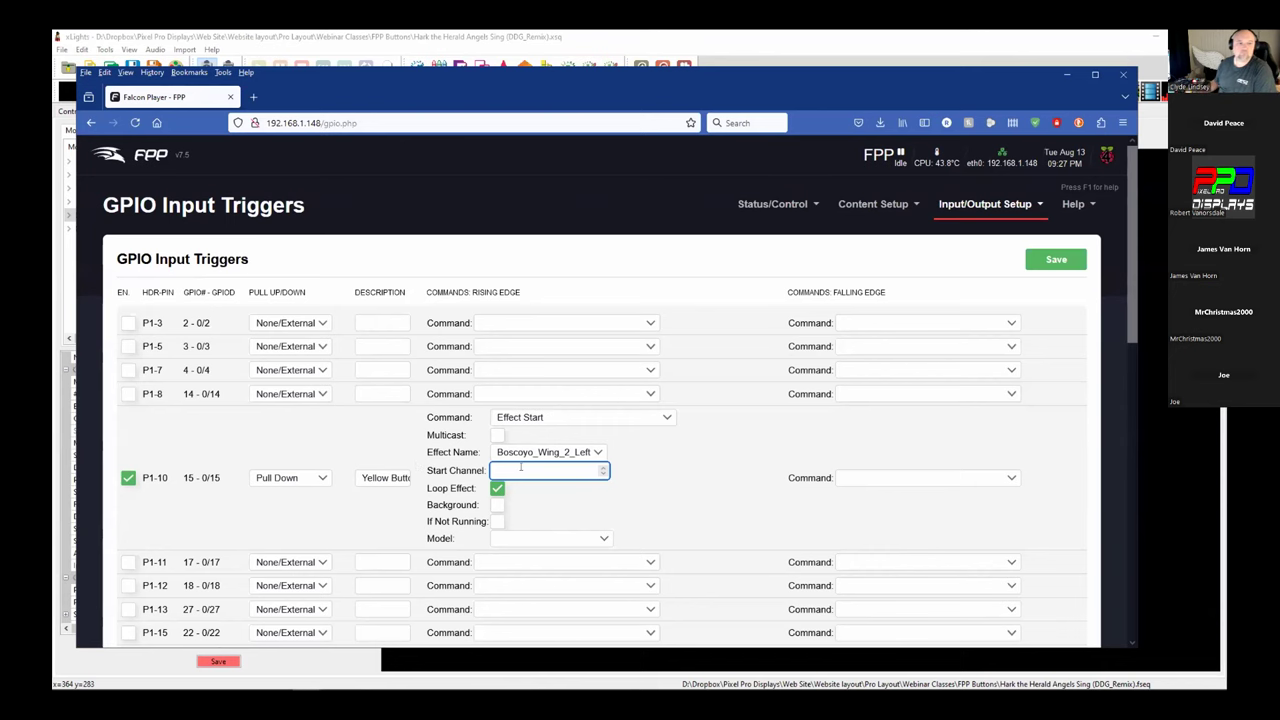
click(1056, 259)
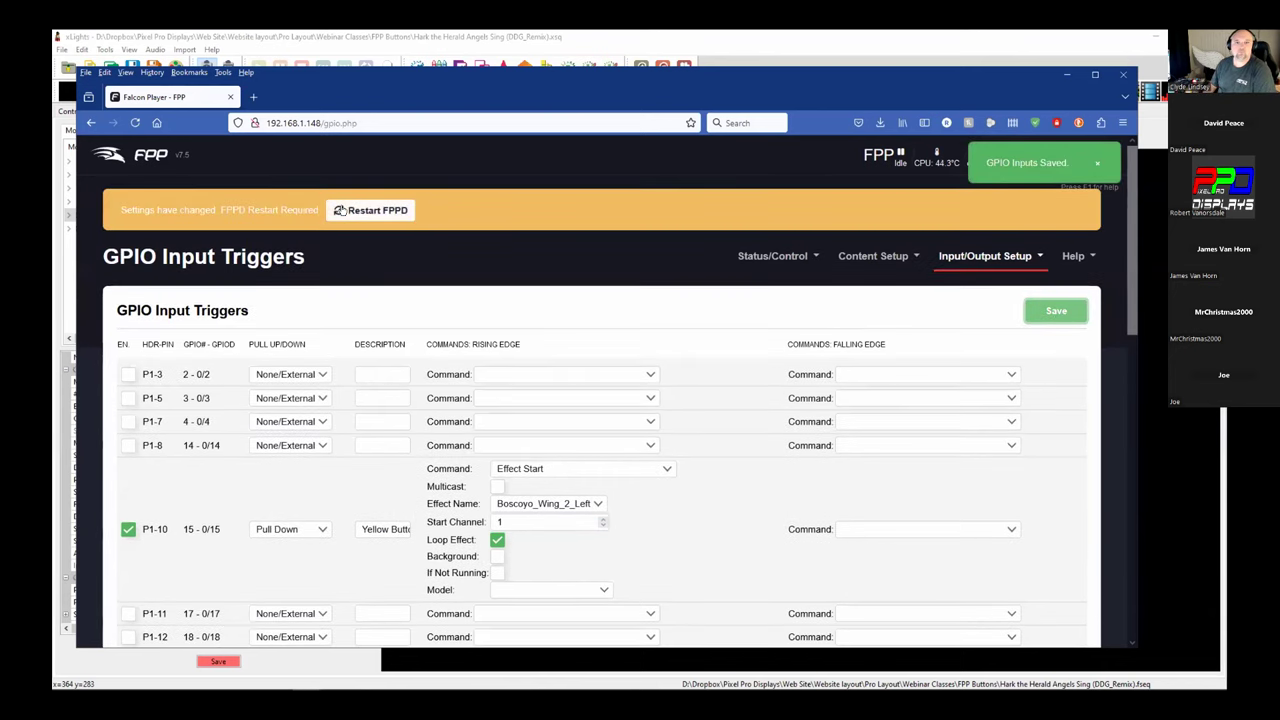
click(375, 210)
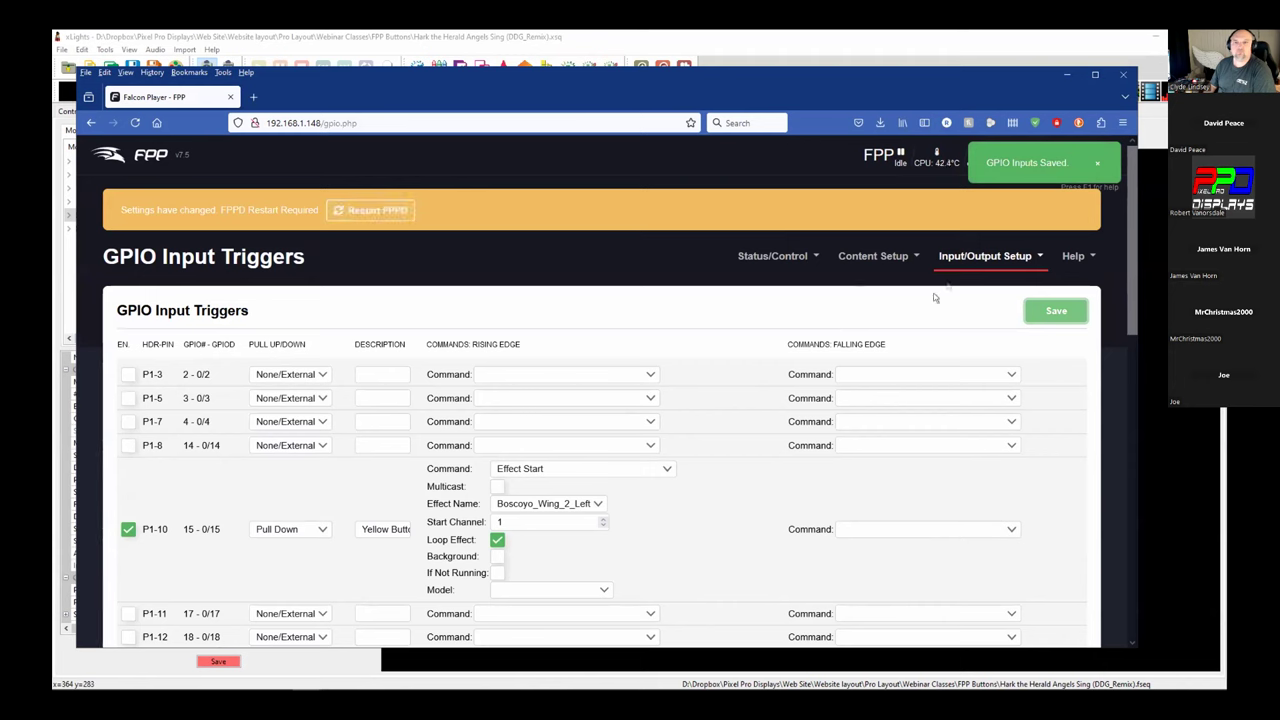
click(376, 207)
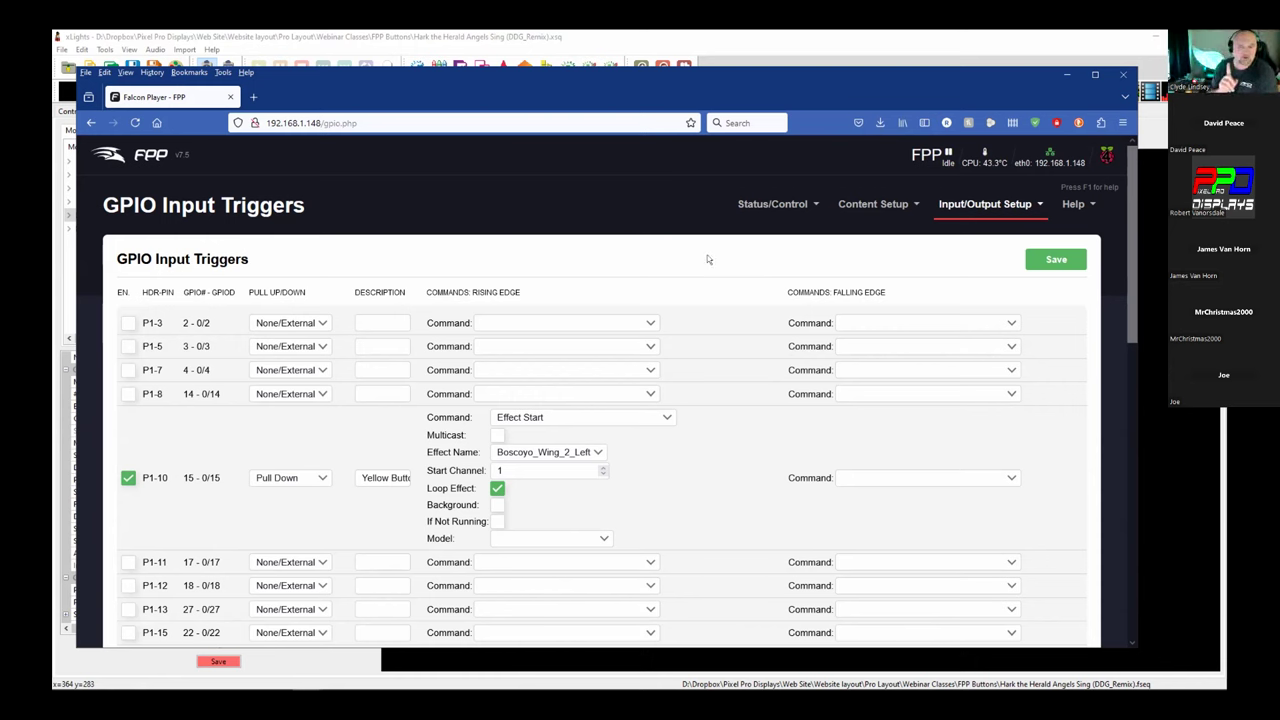
Step: Open the Channel Outputs setup and add a virtual string below Boscoyo_Wing_2_Left on port 1
click(1035, 203)
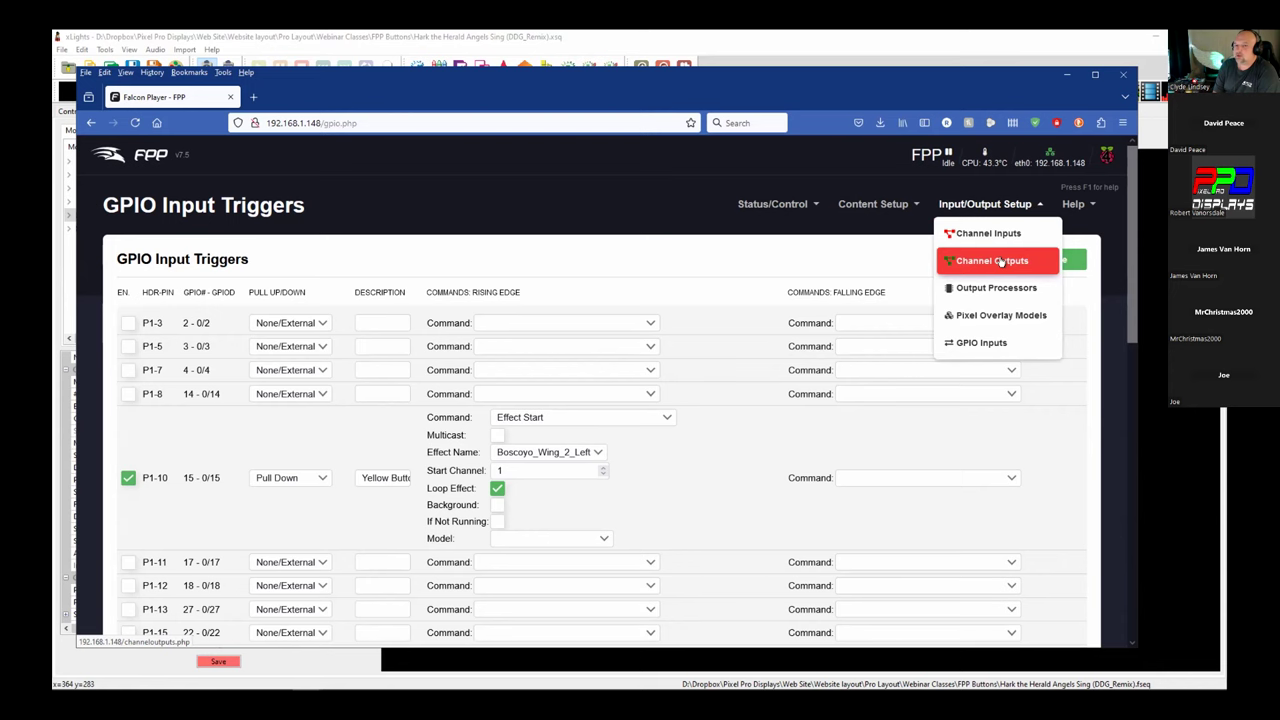
click(1000, 260)
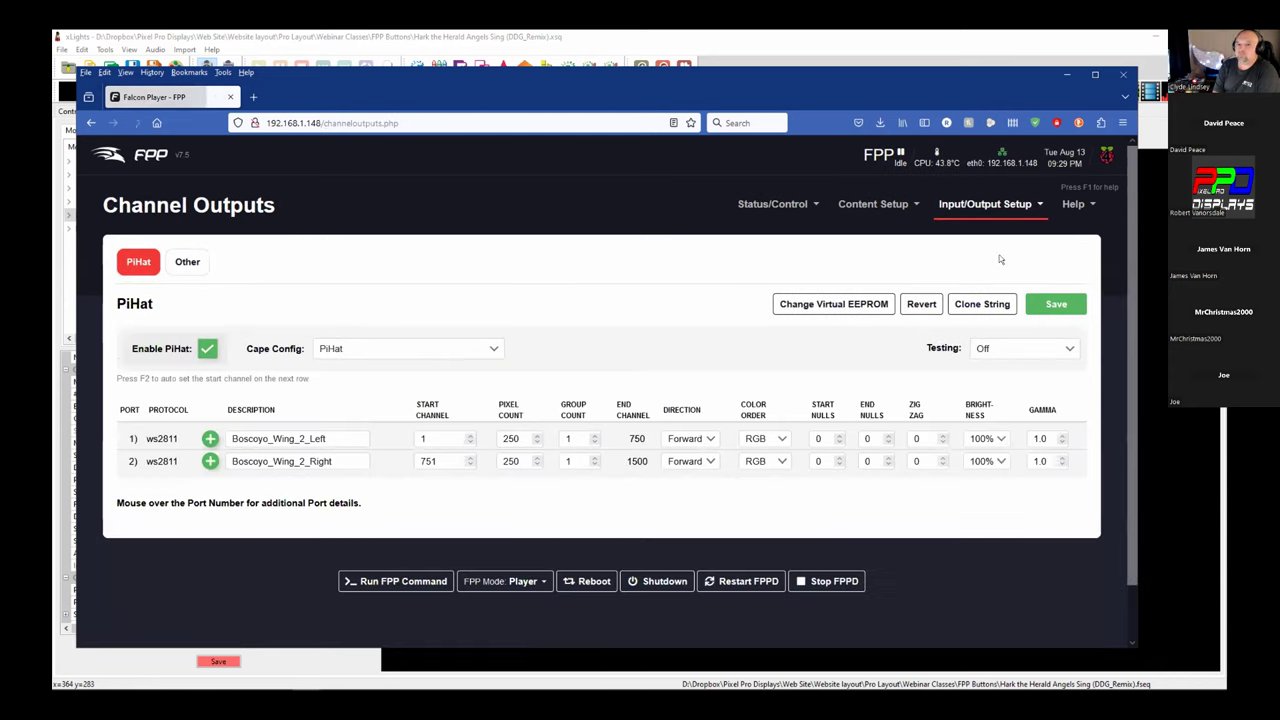
click(210, 438)
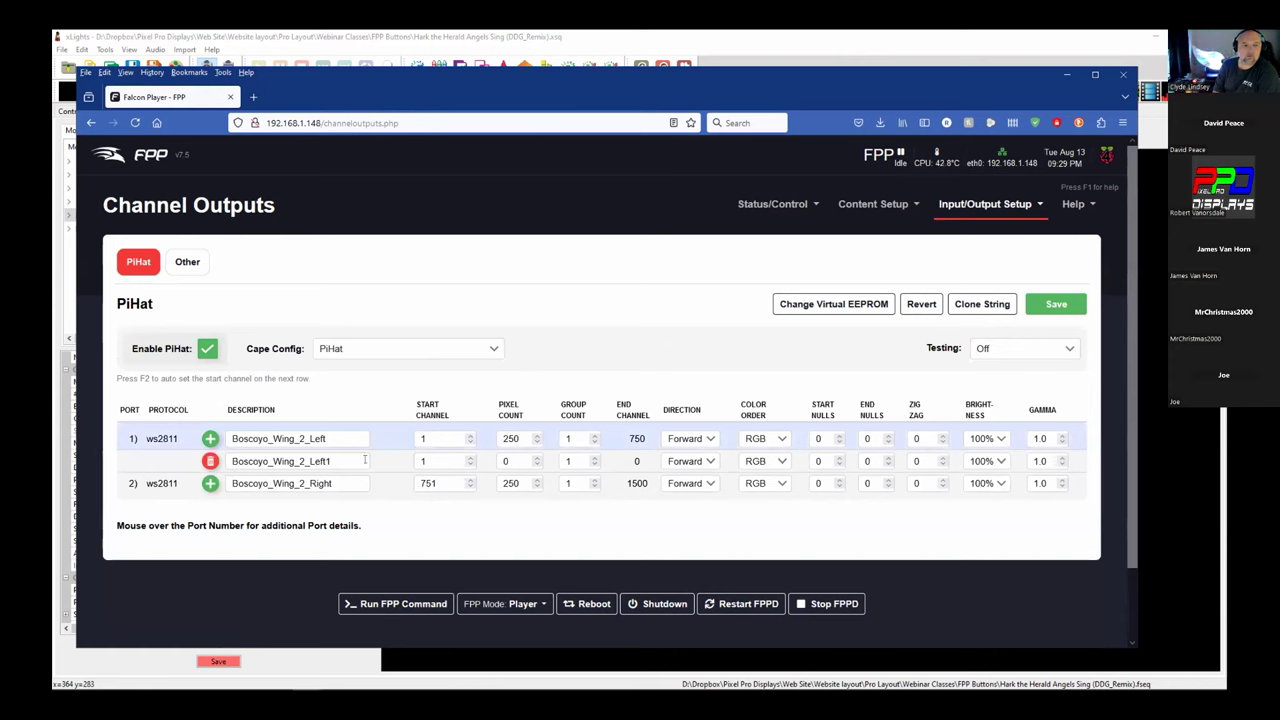
click(329, 460)
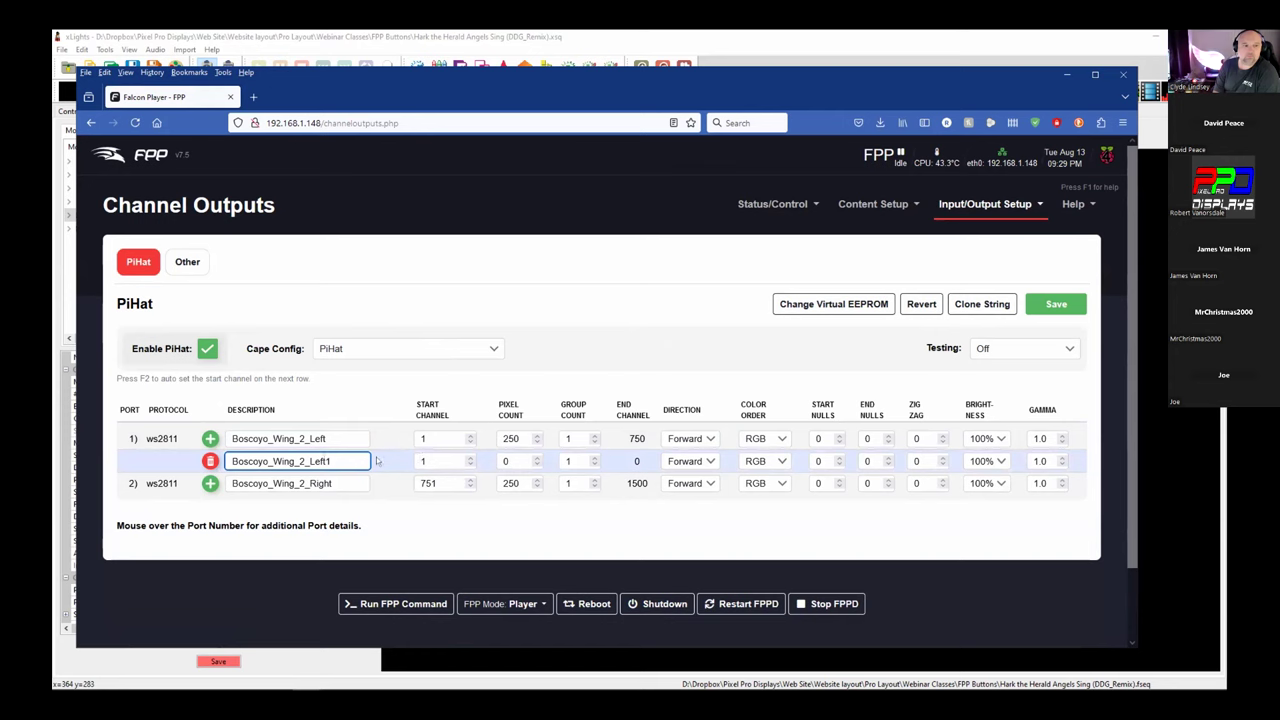
Step: Set the start channel of Boscoyo_Wing_2_Right on port 2 to 1 and delete the extra string Boscoyo_Wing_2_Left1
double_click(428, 483)
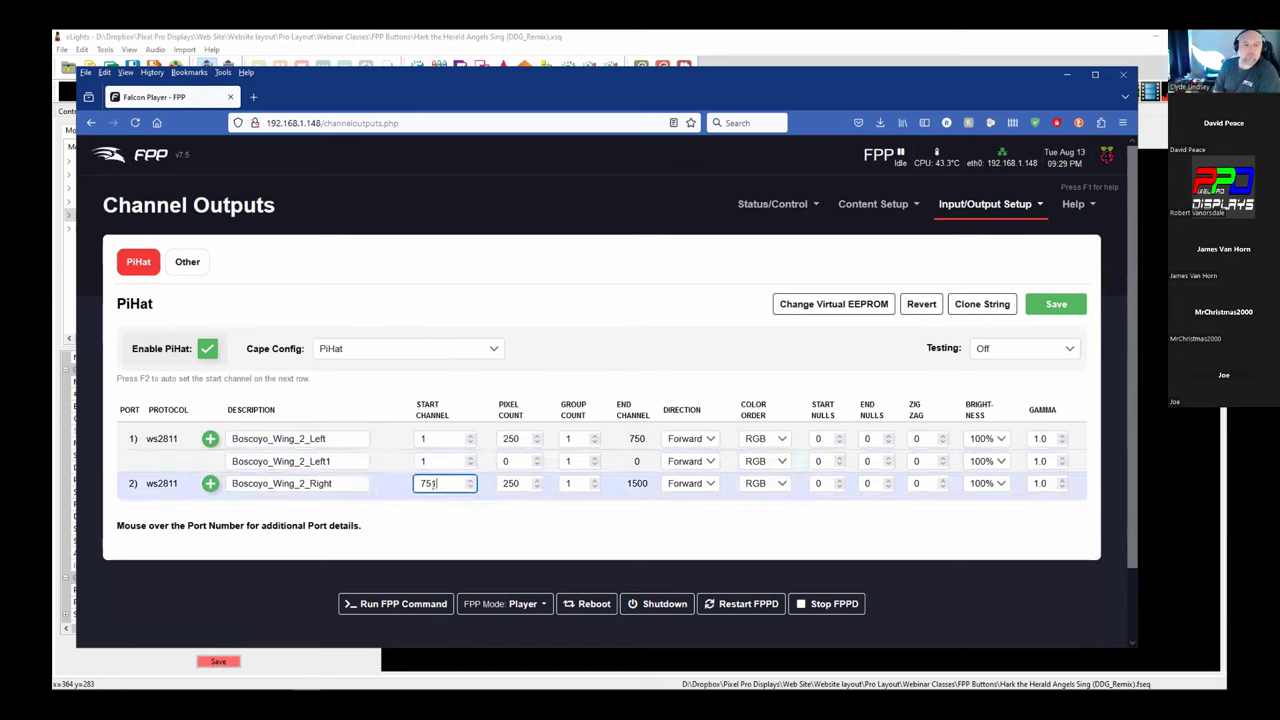
text(1)
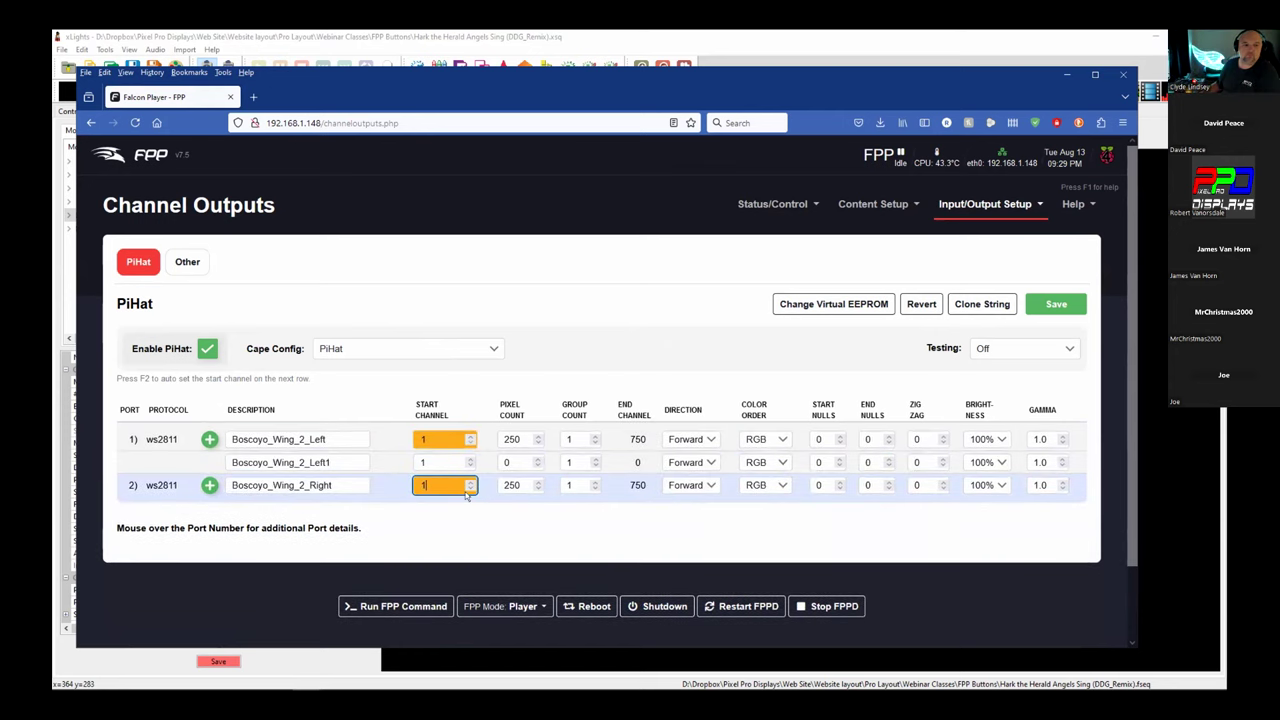
click(210, 462)
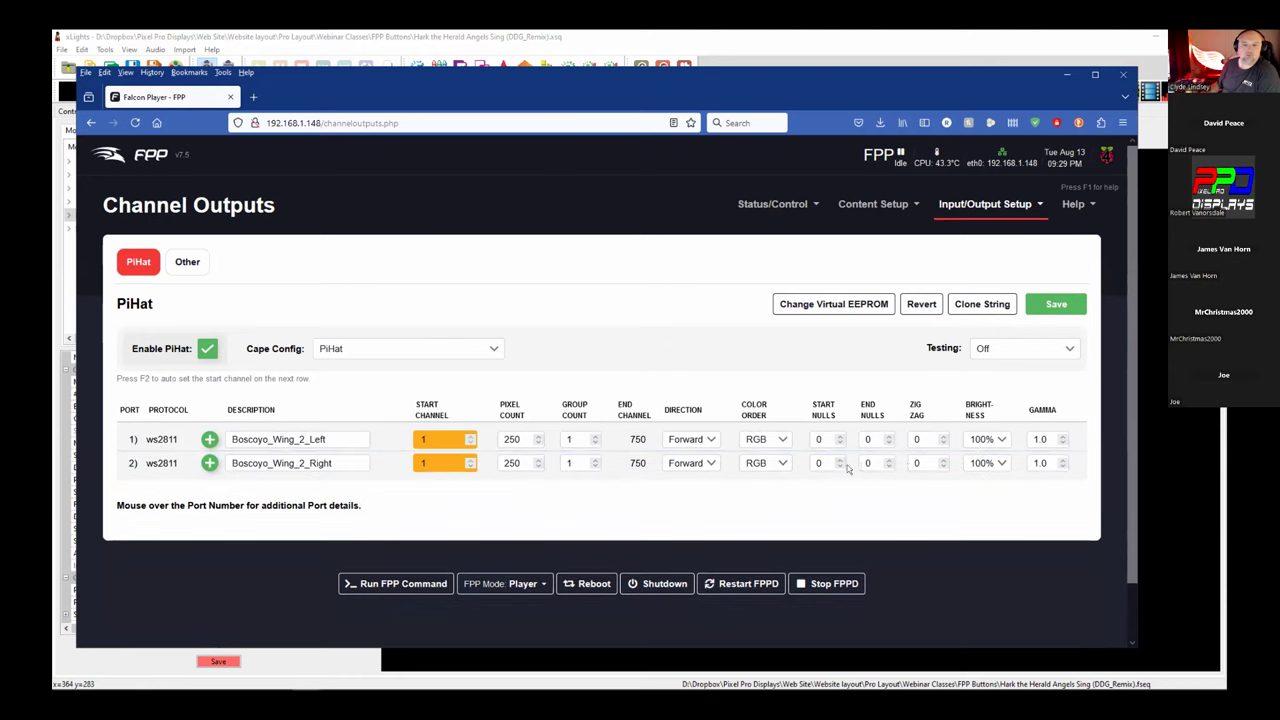
Step: Save the PiHat channel outputs and restart FPPD
click(1045, 305)
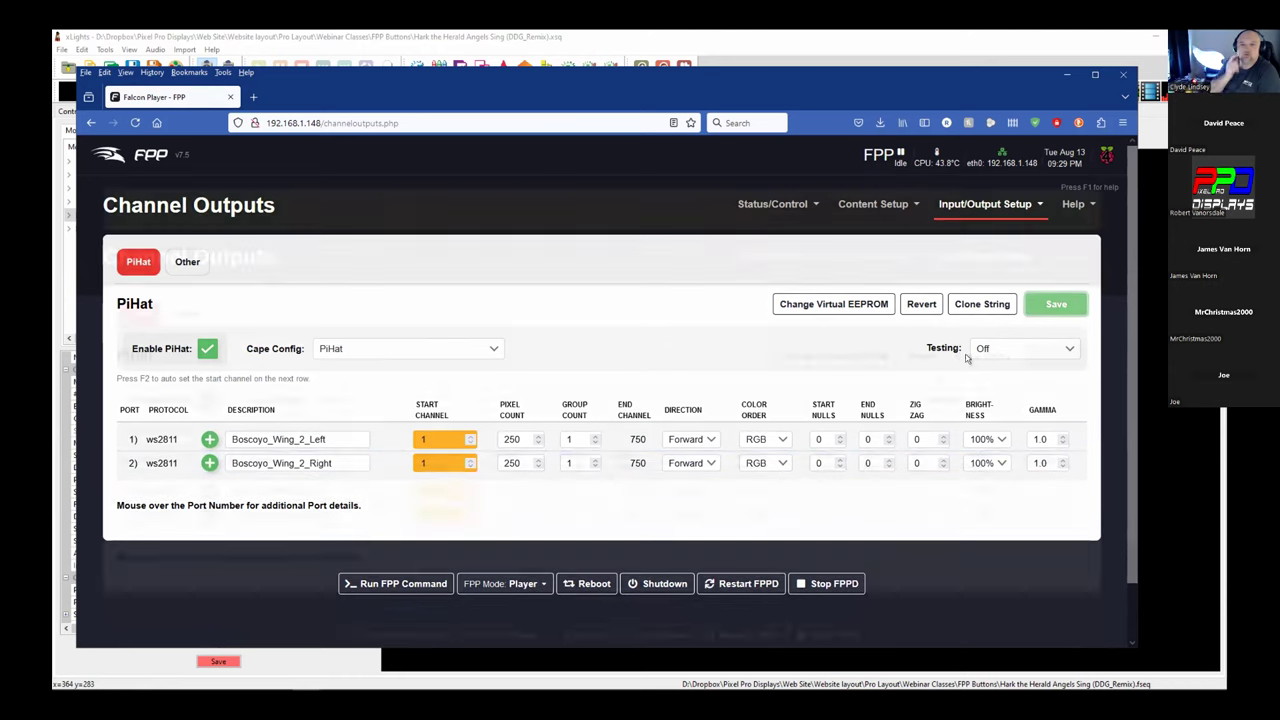
click(390, 212)
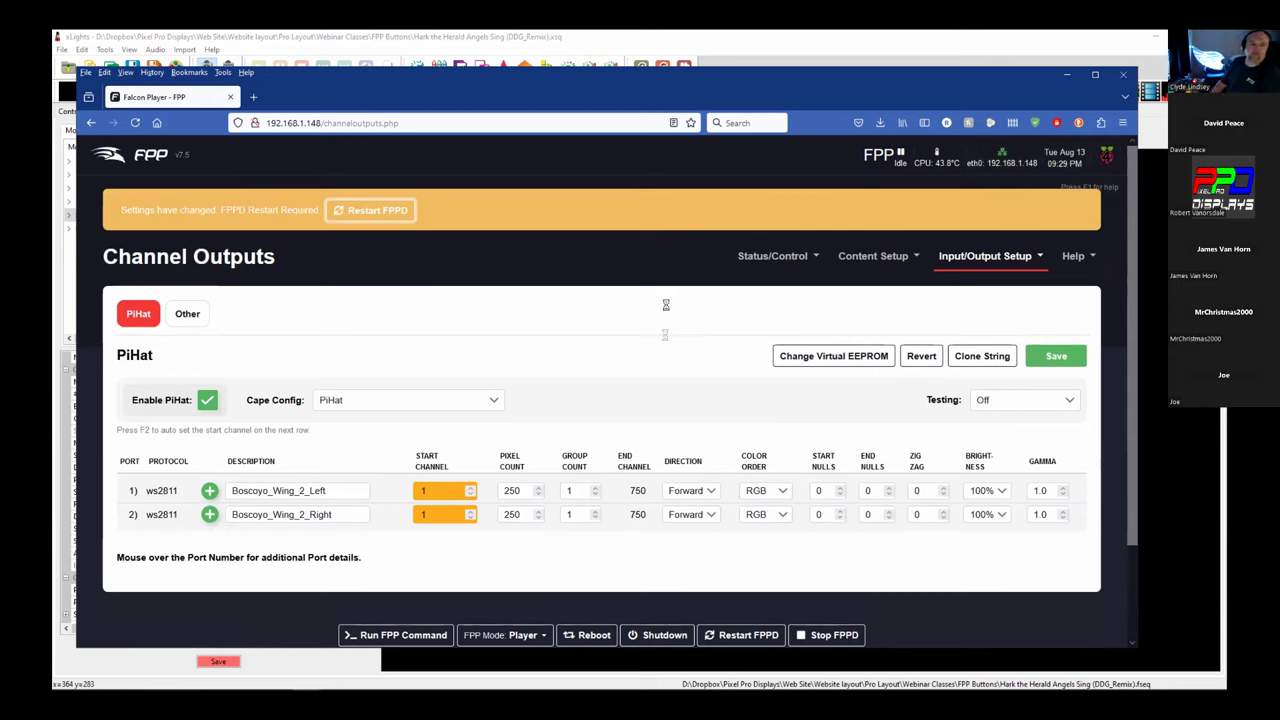
click(397, 216)
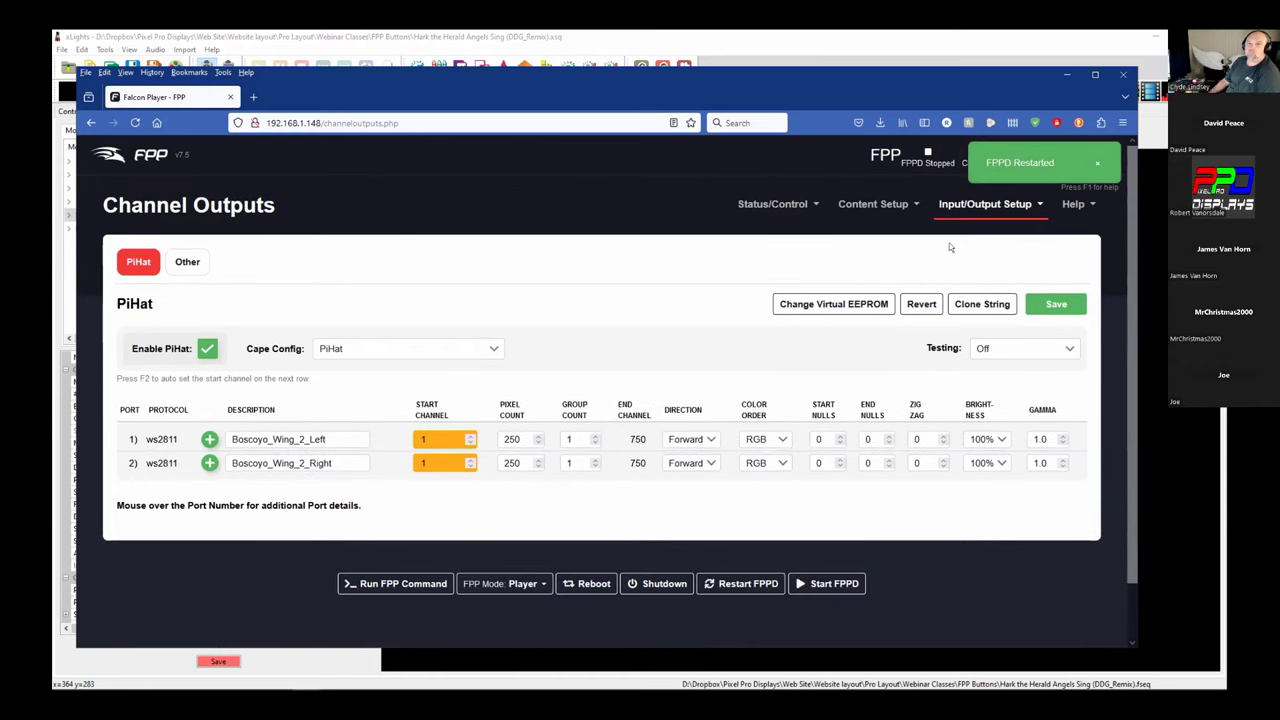